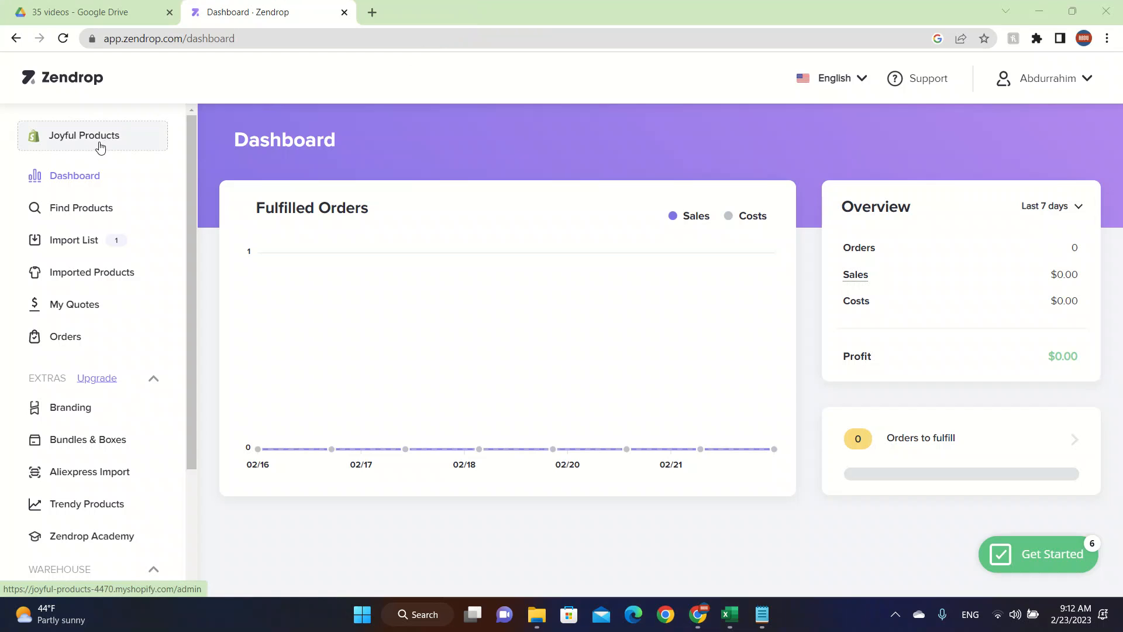
Open the Joyful Products store's Shopify admin from Zendrop and display its account menu
scroll(77, 147, "up", 5)
scroll(78, 147, "left", 2)
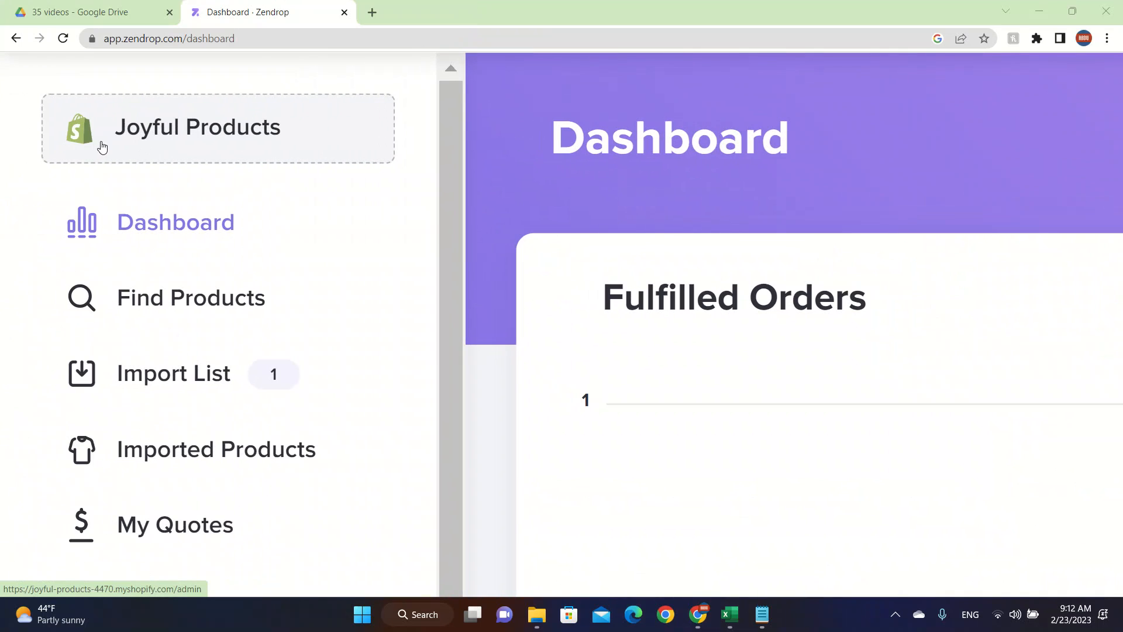
left_click(178, 147)
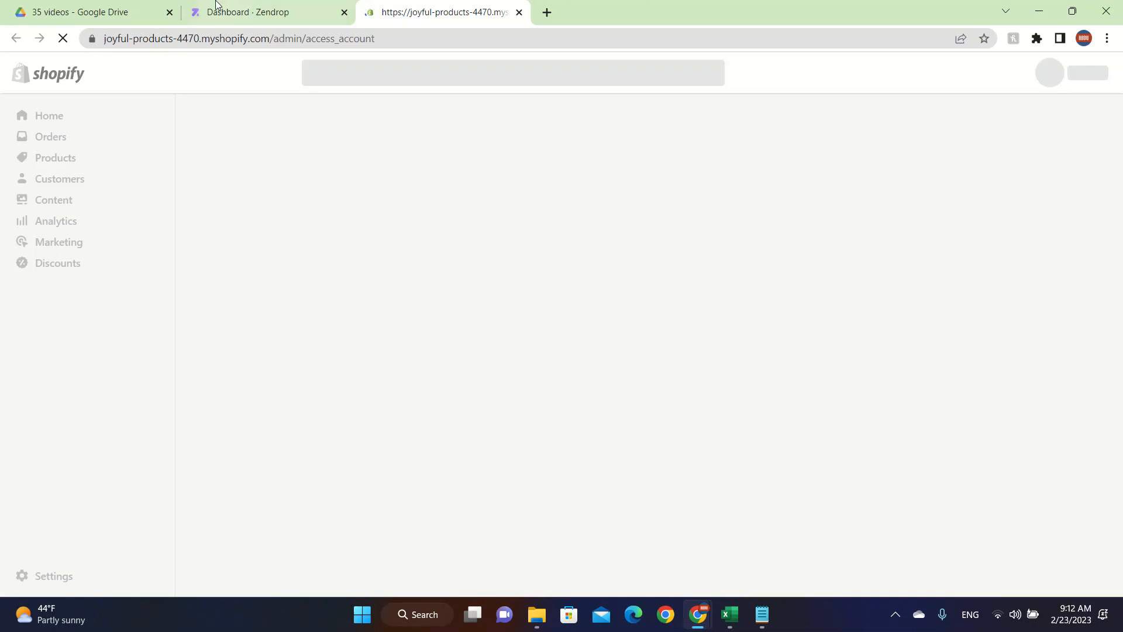
left_click(295, 11)
left_click(413, 6)
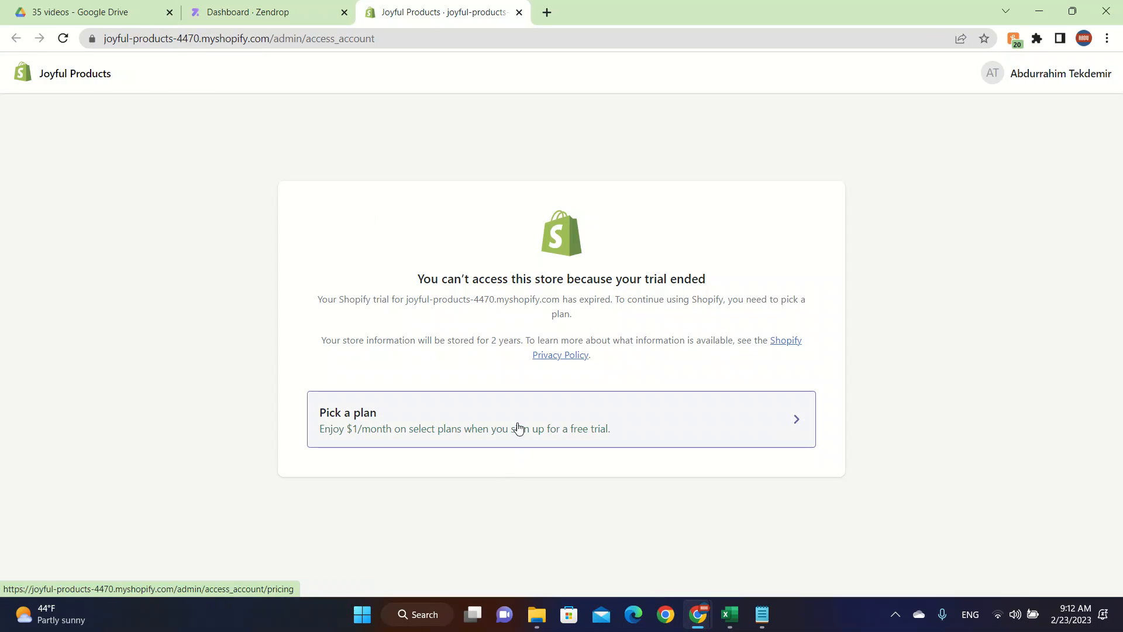
left_click(1061, 73)
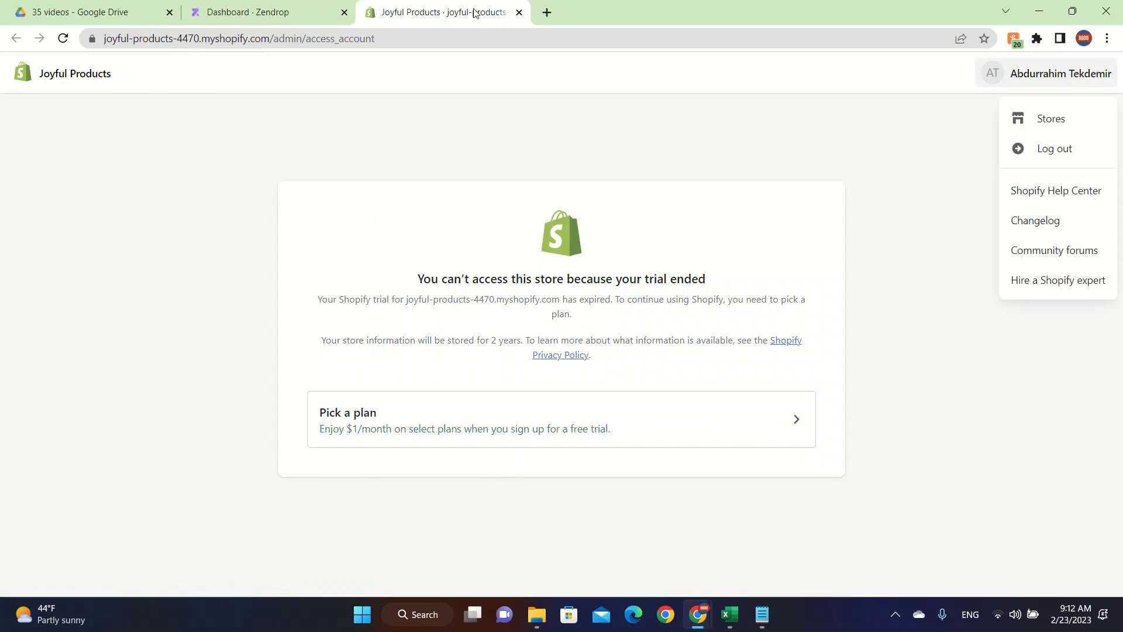
Return to Zendrop, open the account menu, and choose Shopify as the platform for the store connection
left_click(327, 12)
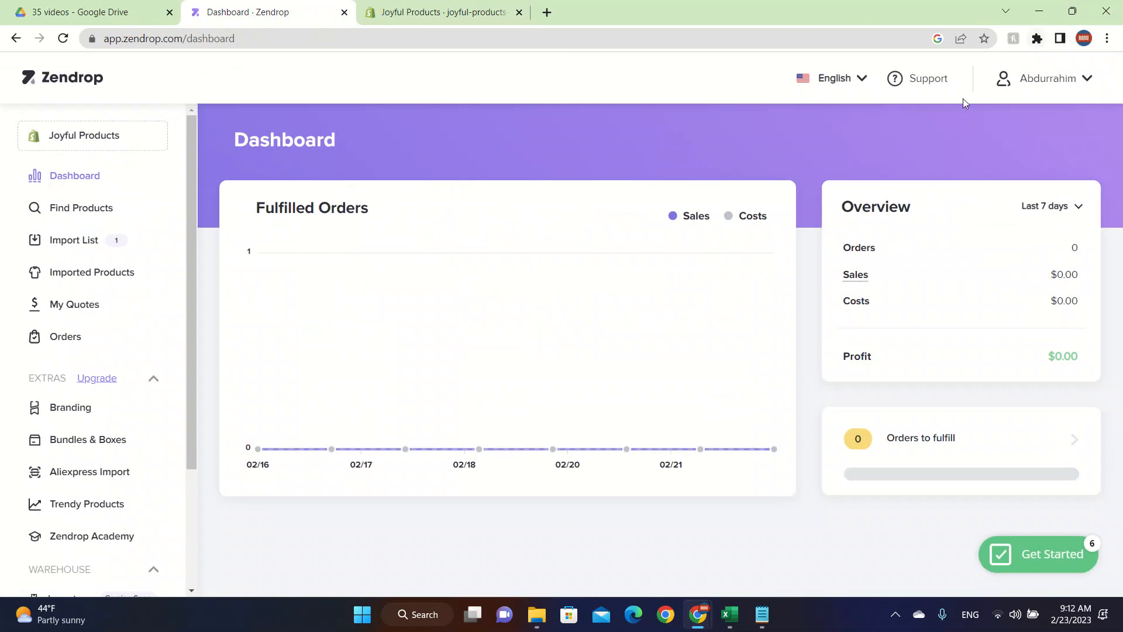
left_click(1028, 94)
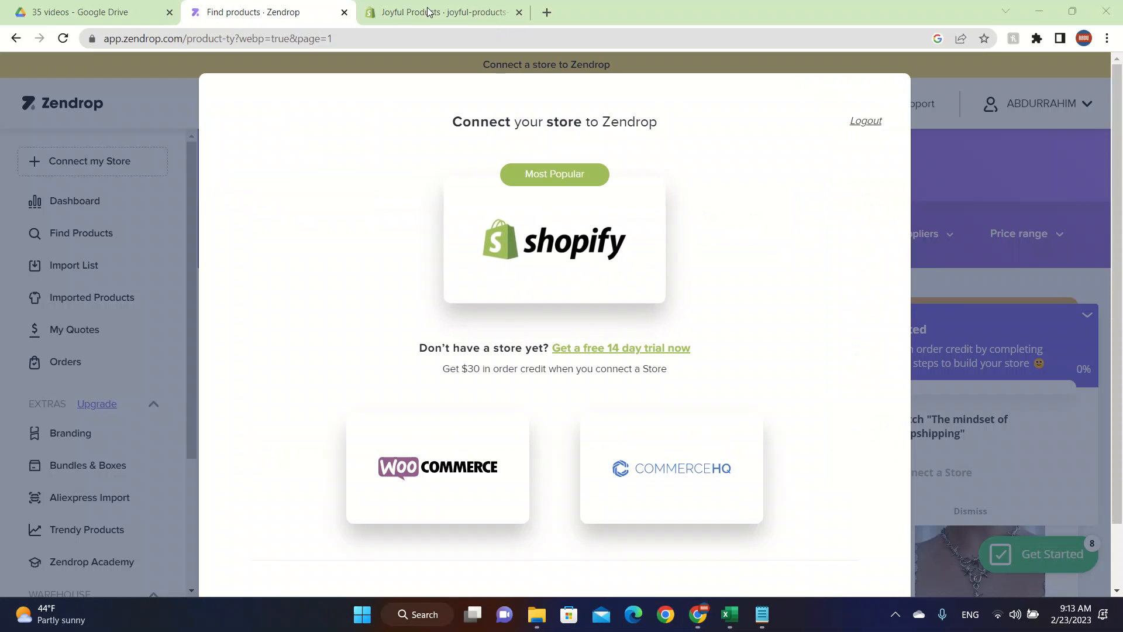
left_click(571, 249)
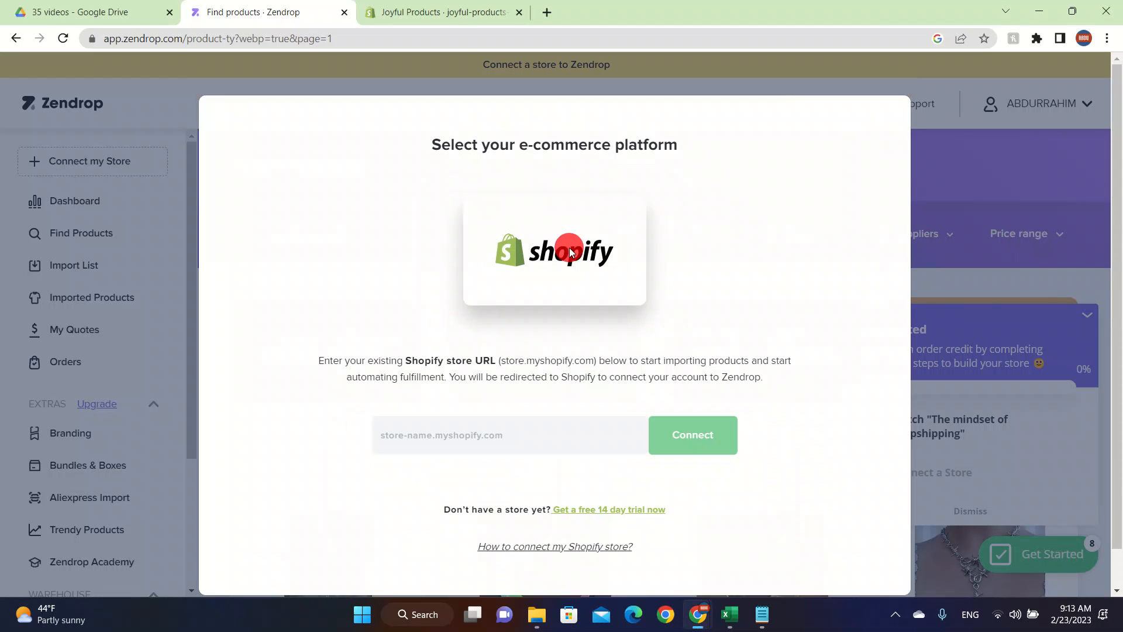
left_click(500, 430)
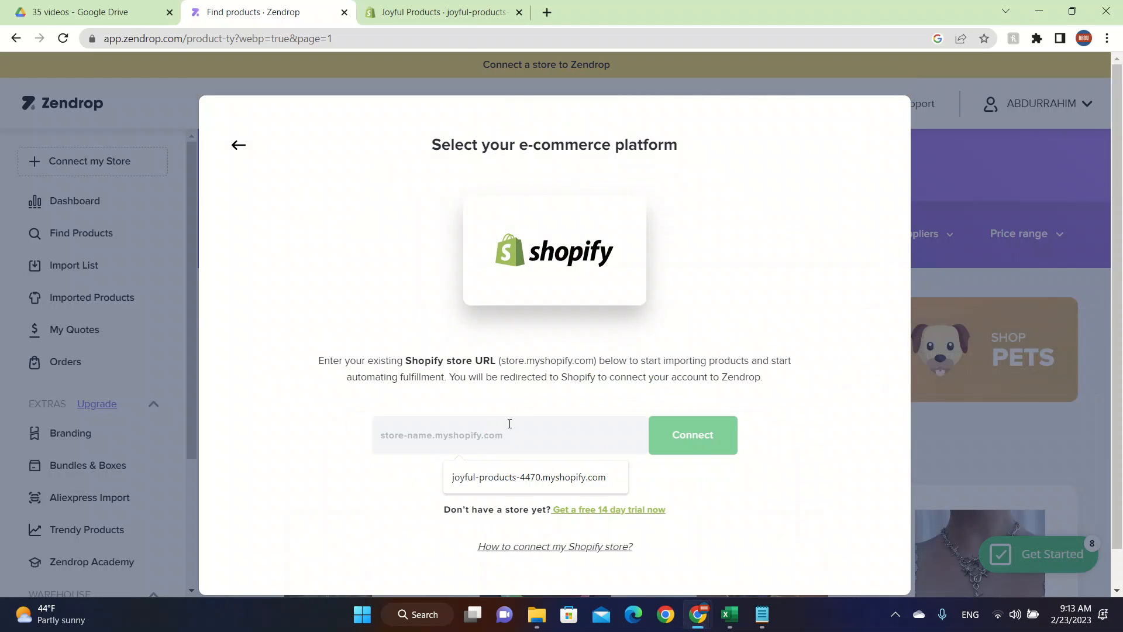
left_click(597, 376)
Go to the Shopify website, log in, and open the active Everyday New Game store
left_click(377, 4)
left_click(353, 38)
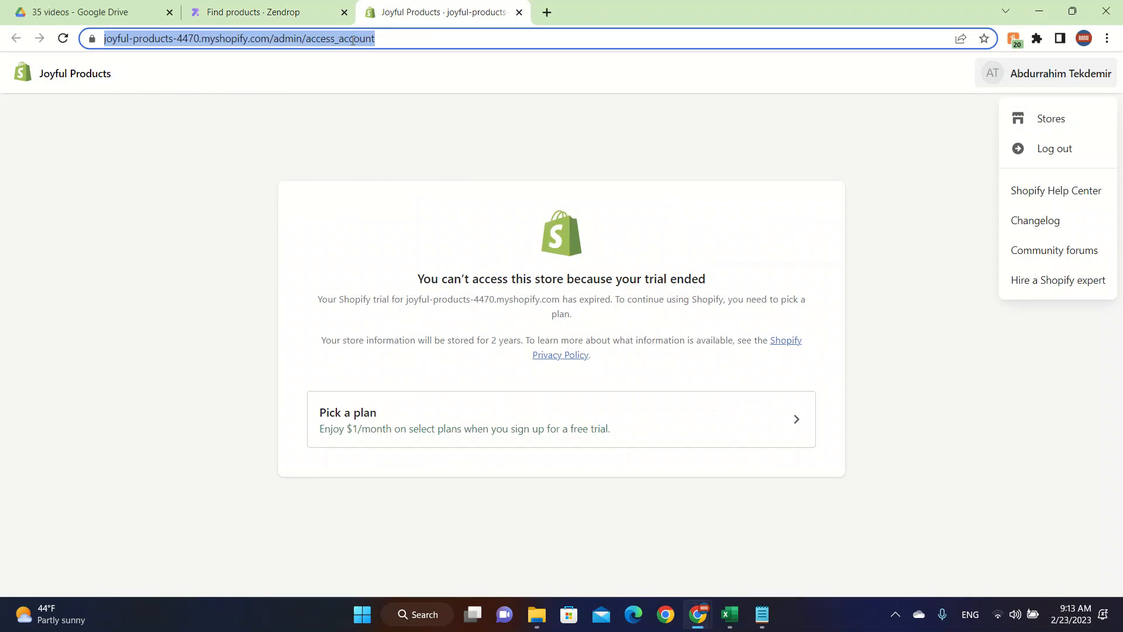
type("shopify")
key("Return")
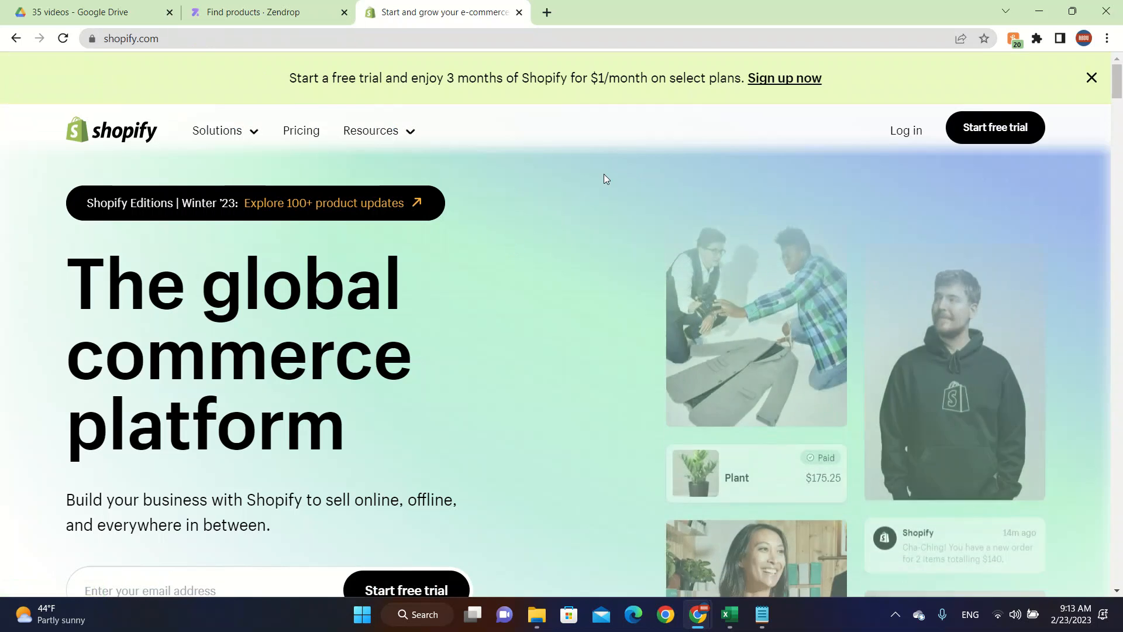
left_click(916, 133)
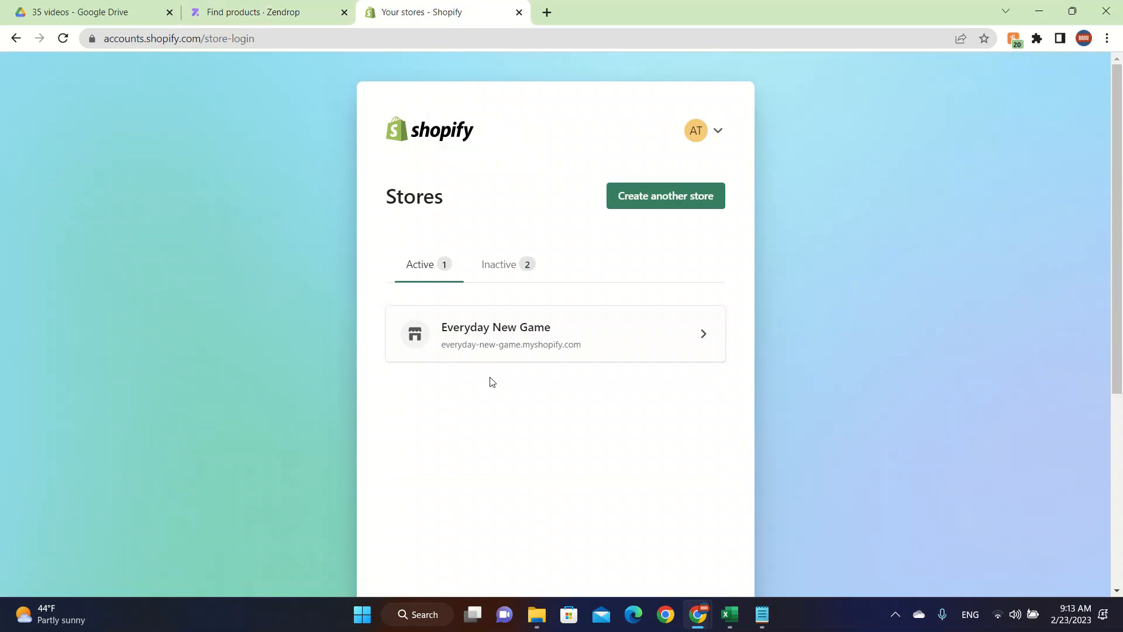
left_click_drag(602, 341, 561, 334)
left_click(561, 334)
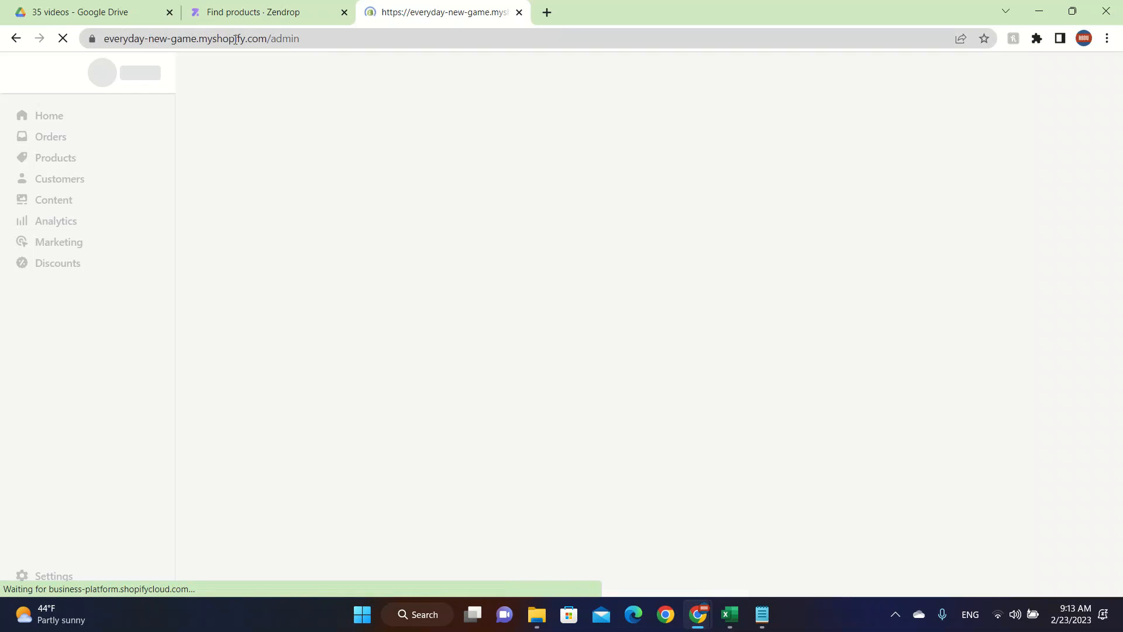
left_click(240, 38)
key("ctrl+c")
left_click(338, 38)
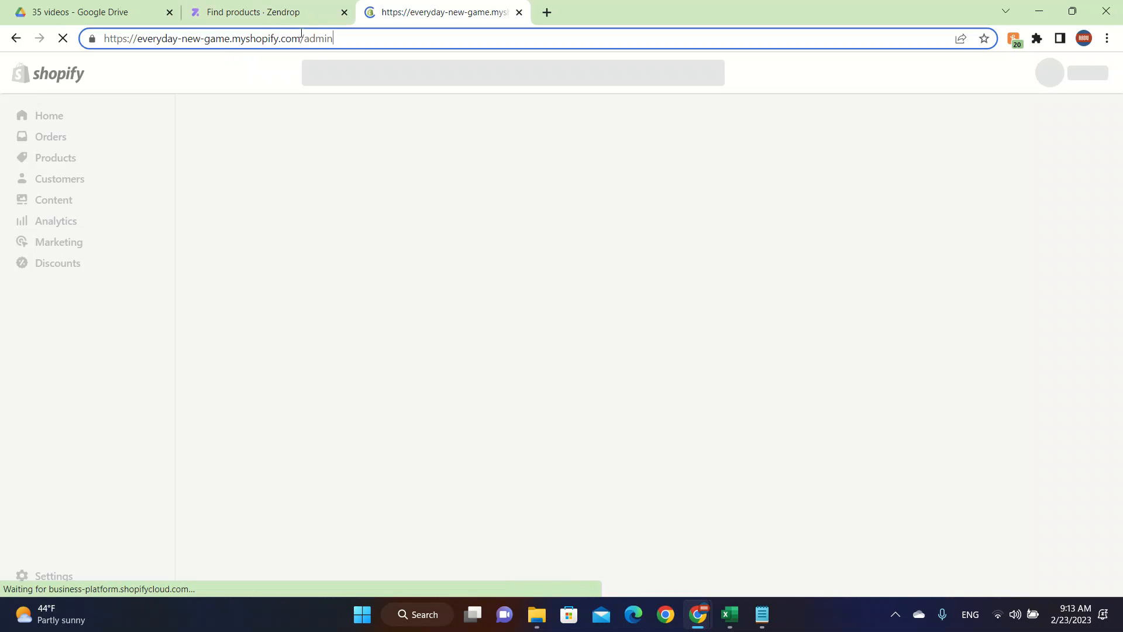
key("BackSpace")
key("BackSpace")
key("BackSpace")
key("BackSpace")
key("BackSpace")
key("BackSpace")
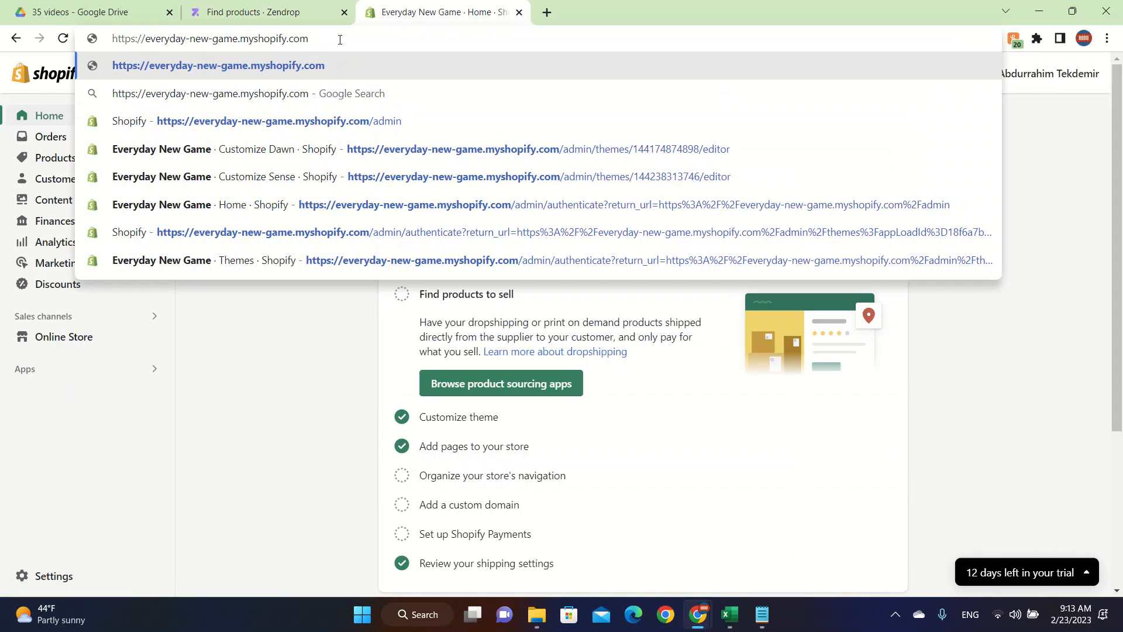
key("ctrl+a")
Paste the Everyday New Game store URL into Zendrop's Shopify connection form and connect the store
left_click(262, 8)
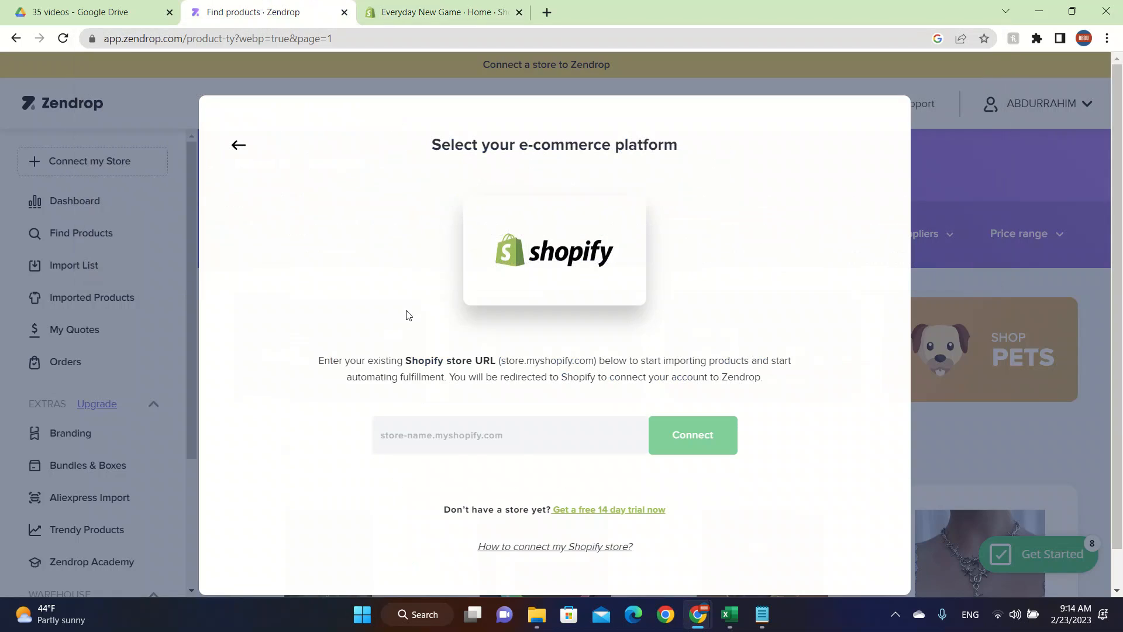
left_click(435, 420)
key("ctrl+v")
left_click(715, 442)
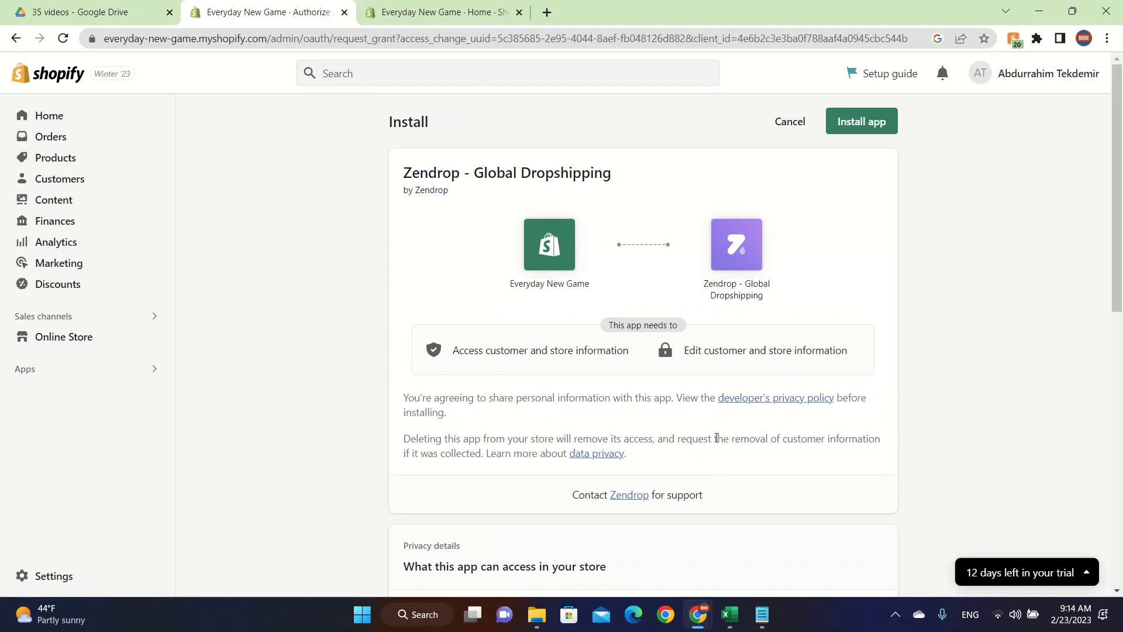
Review the permissions requested by Zendrop - Global Dropshipping and install the app on the Everyday New Game store
scroll(672, 284, "down", 3)
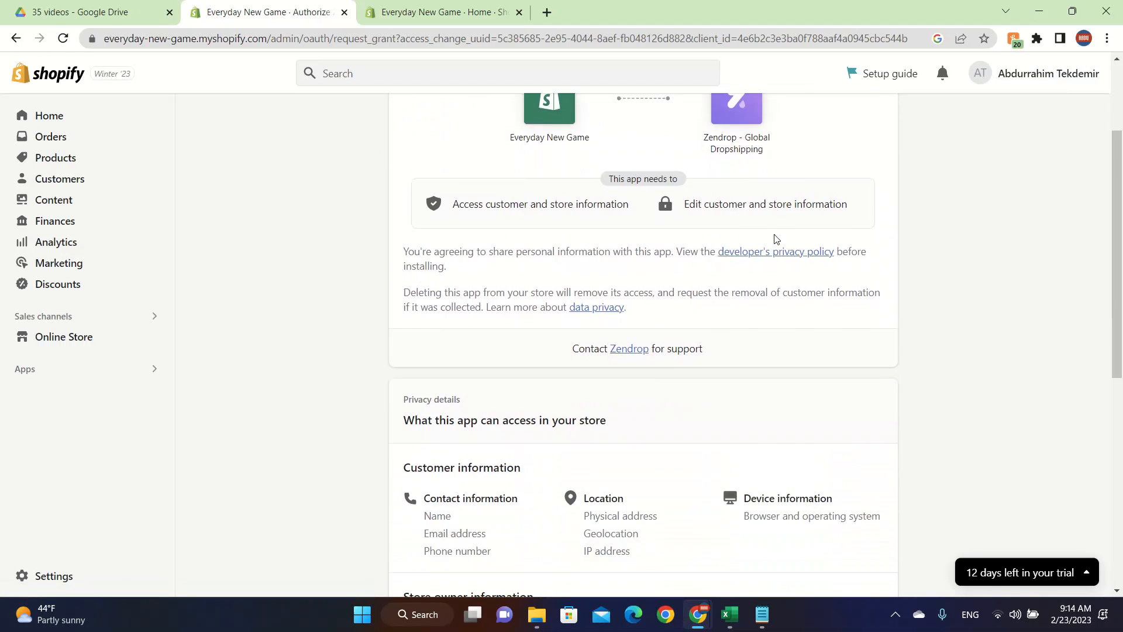
scroll(775, 238, "up", 3)
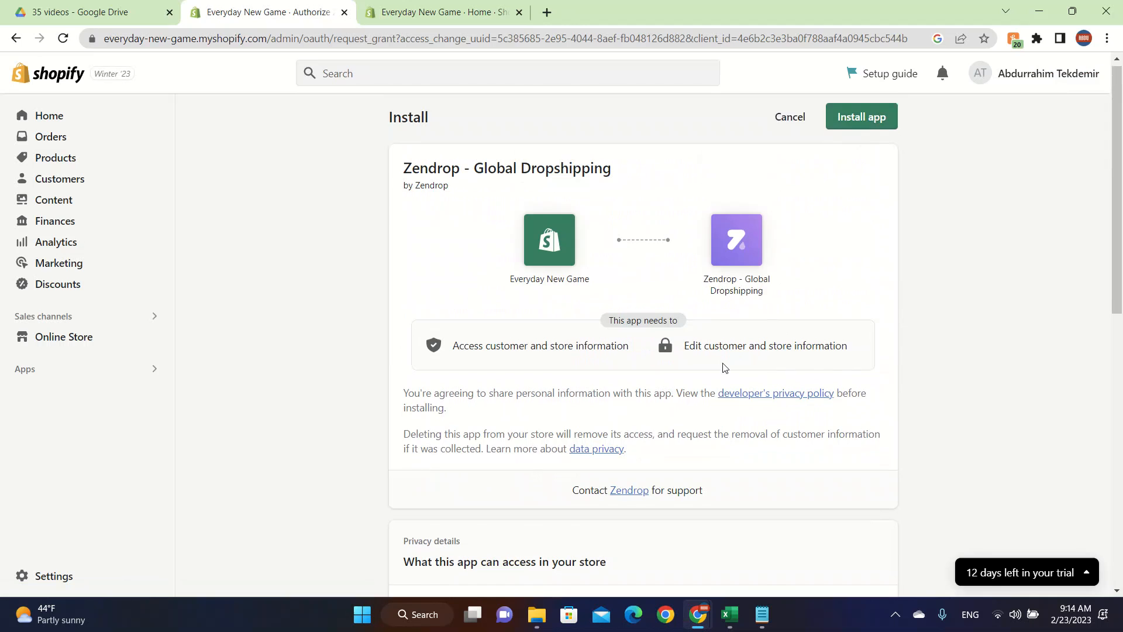
scroll(722, 351, "down", 10)
scroll(722, 363, "up", 10)
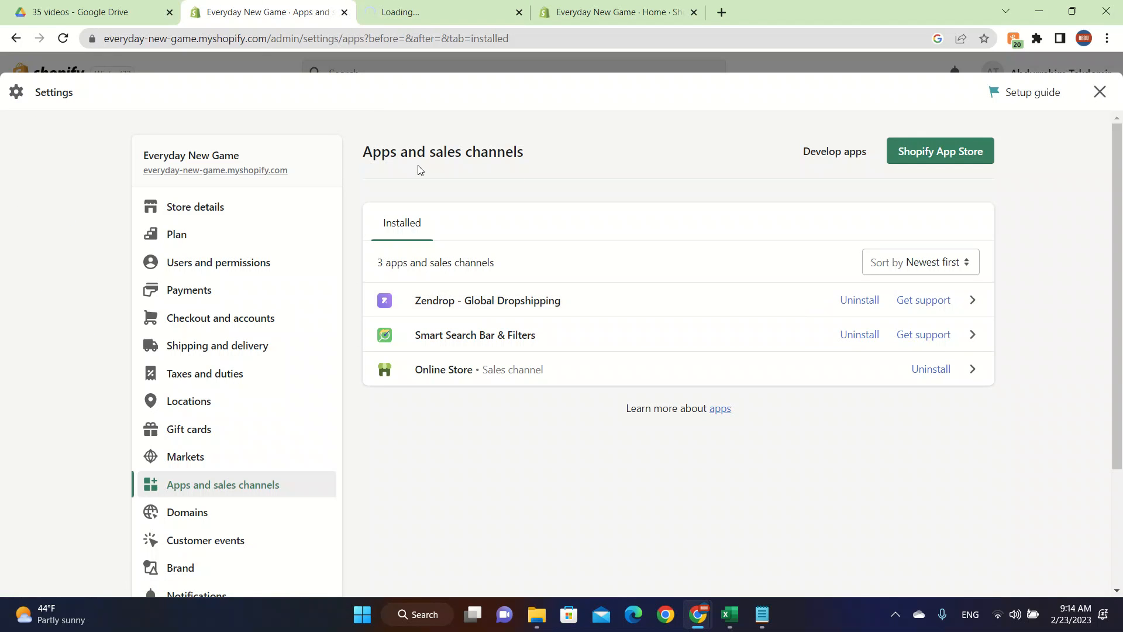
View the Zendrop page opened after installation and check the store's installed apps in Shopify
left_click(375, 17)
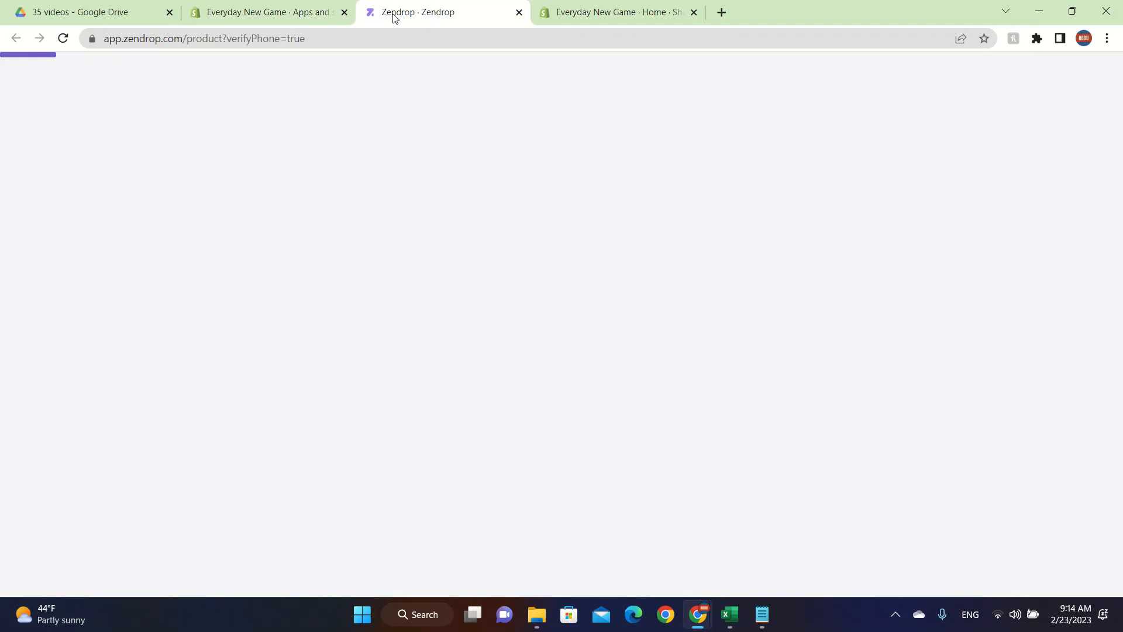
left_click_drag(383, 13, 357, 10)
left_click(266, 5)
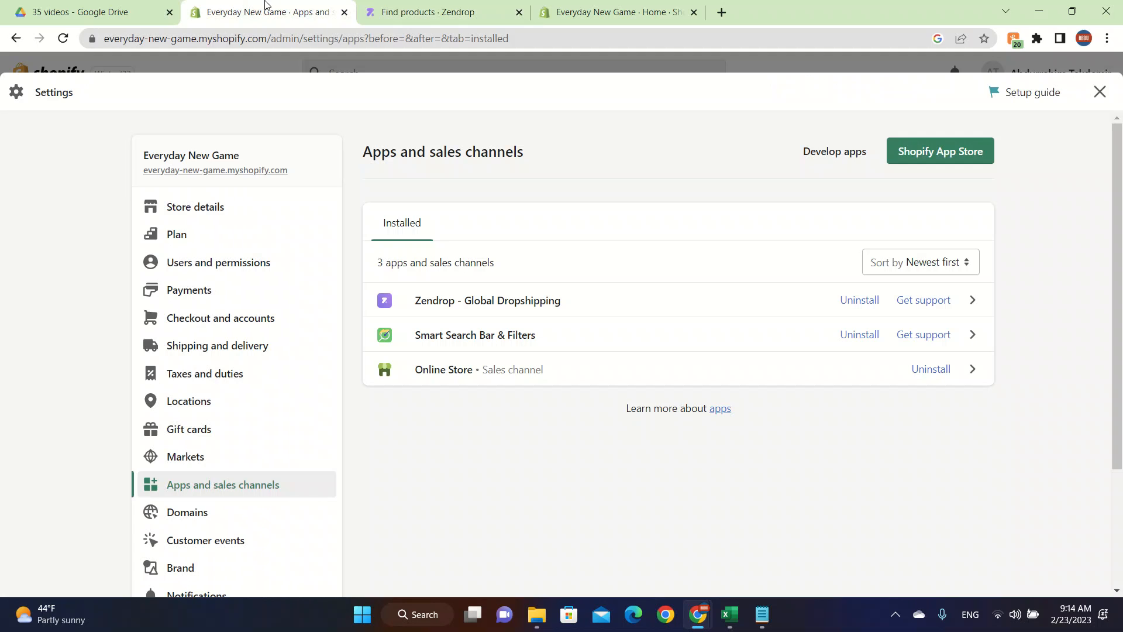
left_click(359, 7)
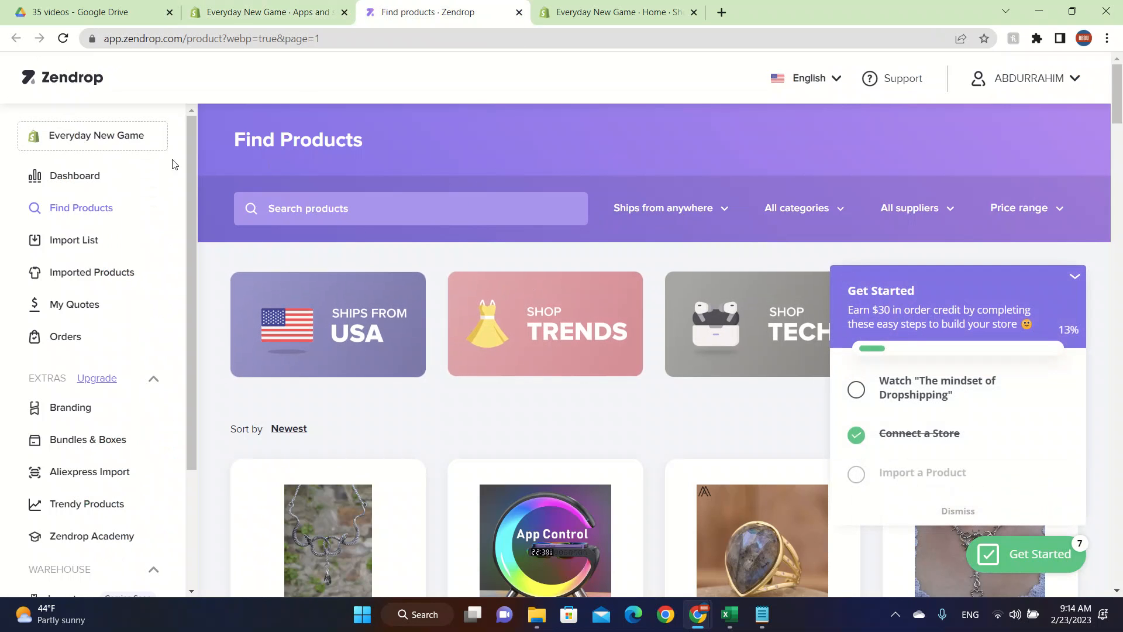
Examine the connected store's name in Zendrop and check it against the Shopify store
scroll(105, 138, "up", 5)
scroll(105, 138, "down", 1)
scroll(106, 138, "up", 1)
scroll(558, 188, "left", 2)
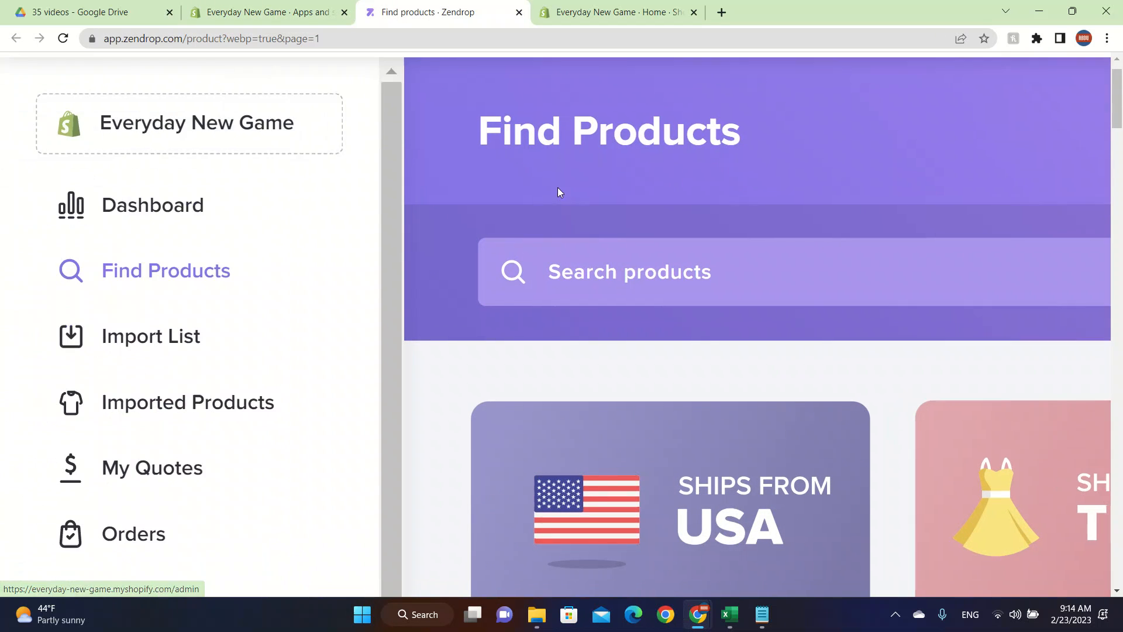
scroll(558, 187, "up", 1)
scroll(175, 234, "up", 1)
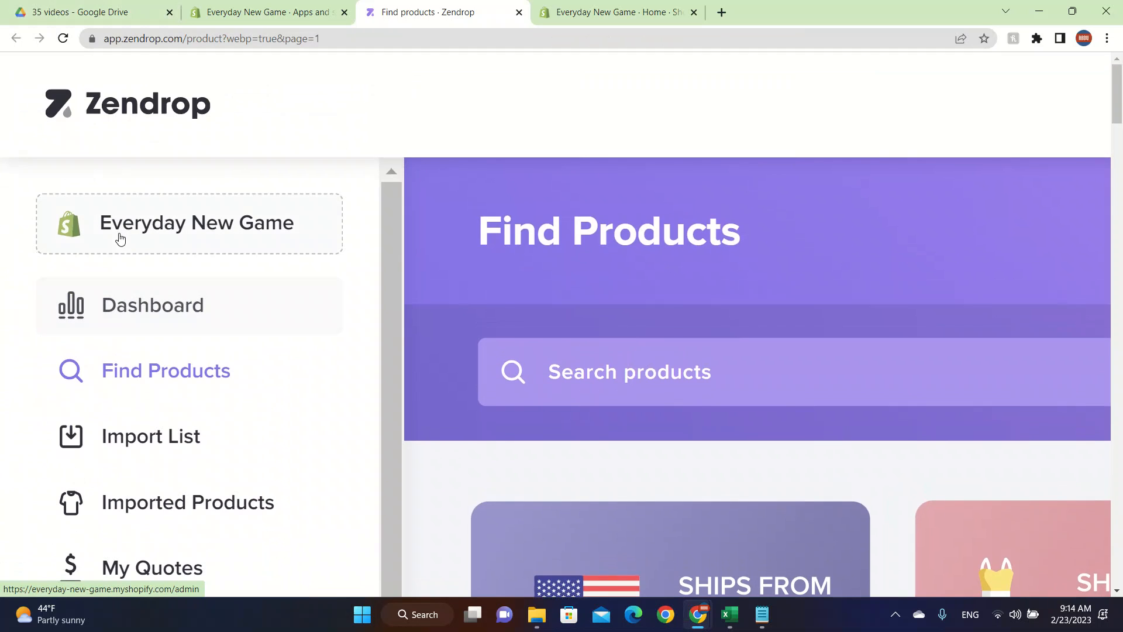
scroll(595, 346, "down", 3)
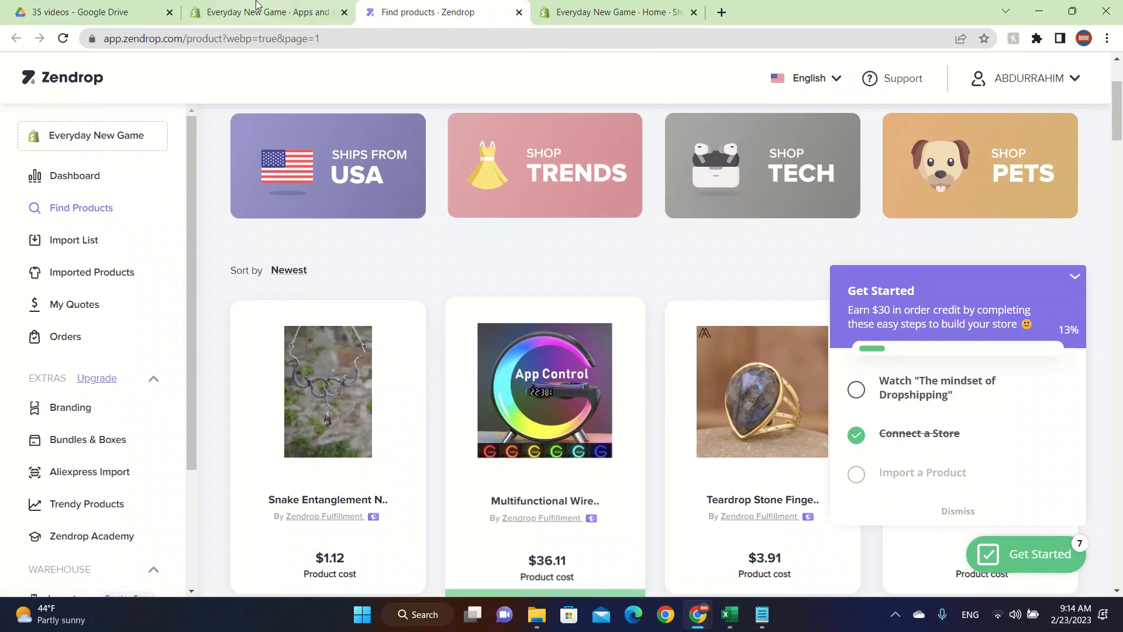
left_click(282, 8)
left_click(408, 7)
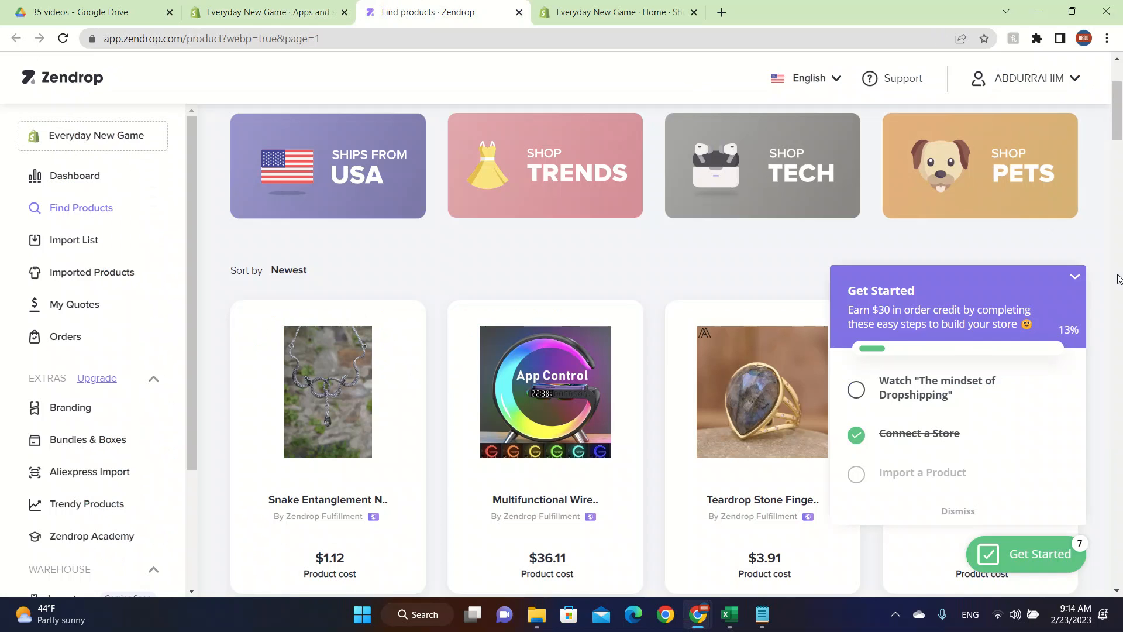
Collapse the Get Started checklist and filter the products to those shipping from the USA
left_click(1079, 278)
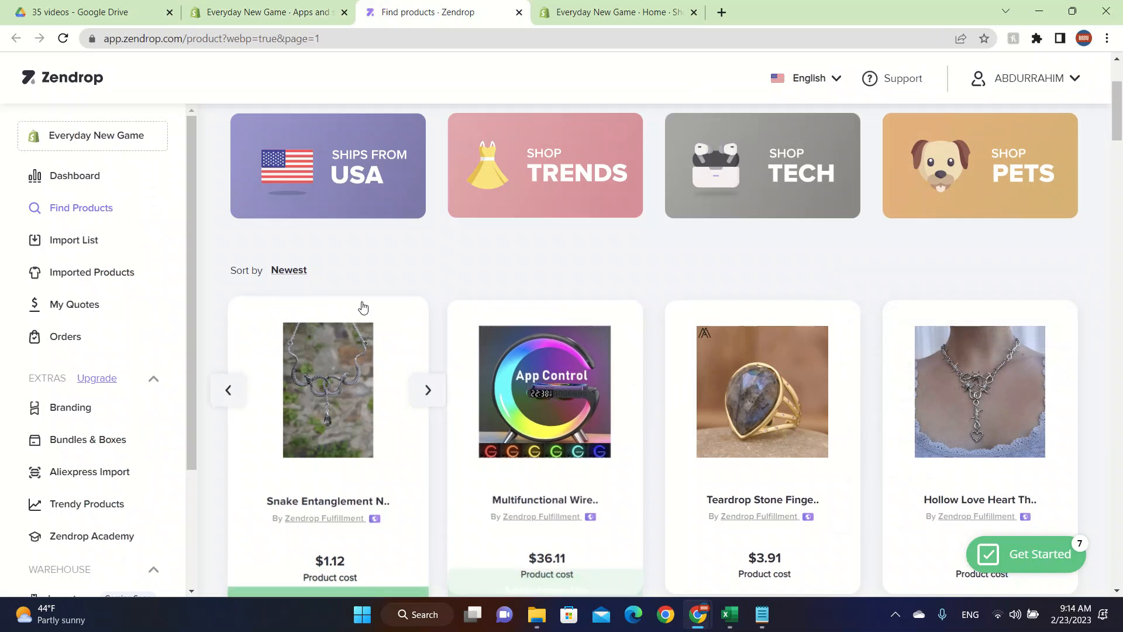
scroll(357, 307, "up", 3)
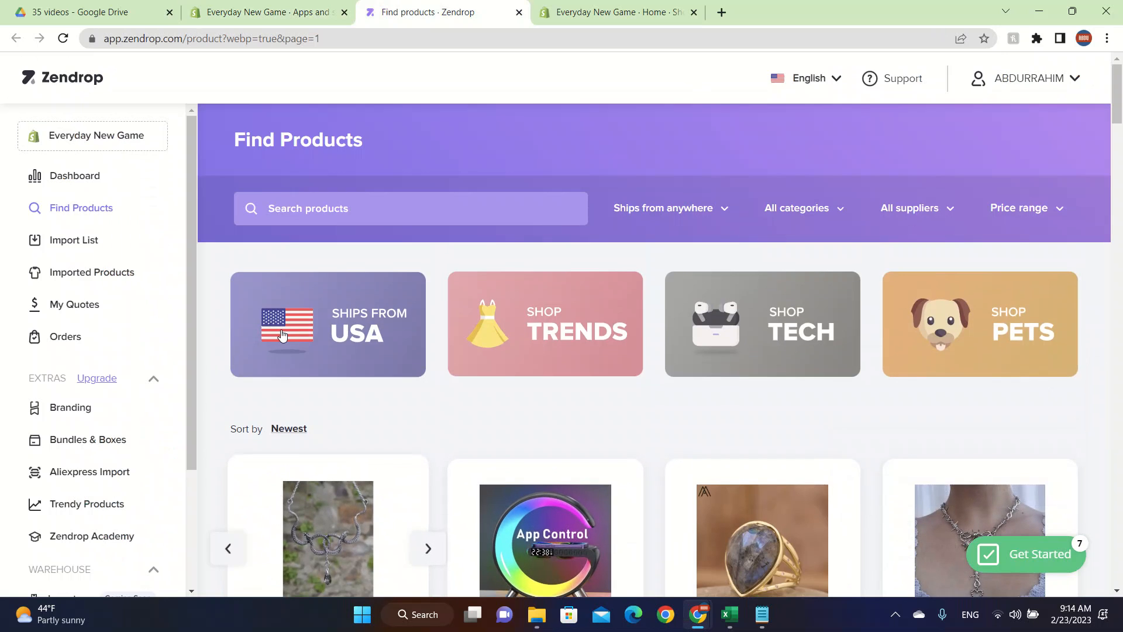
left_click(393, 328)
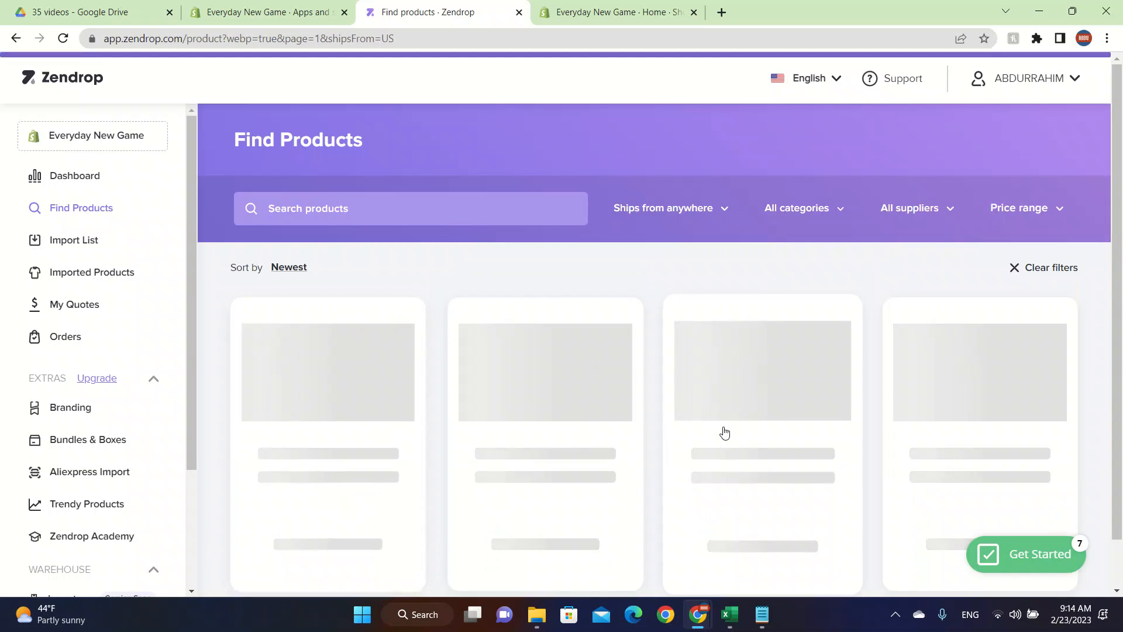
Browse the US products and show only those from Amazed Trading LLC, the supplier of the Santa Pug Shirt
scroll(725, 433, "down", 3)
scroll(505, 414, "down", 5)
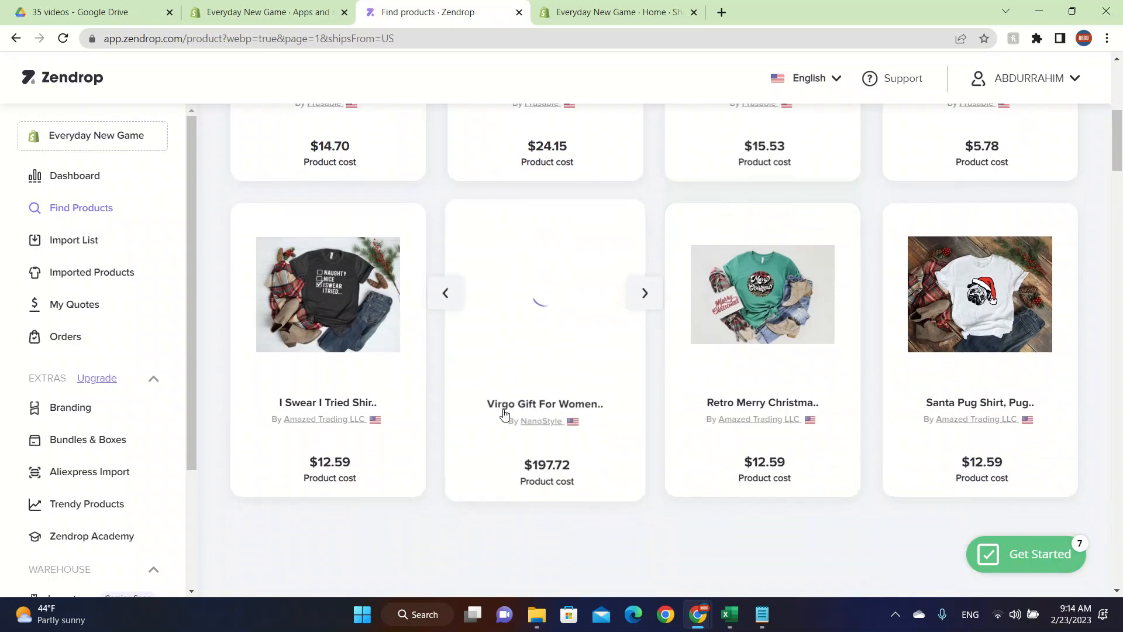
scroll(876, 329, "down", 3)
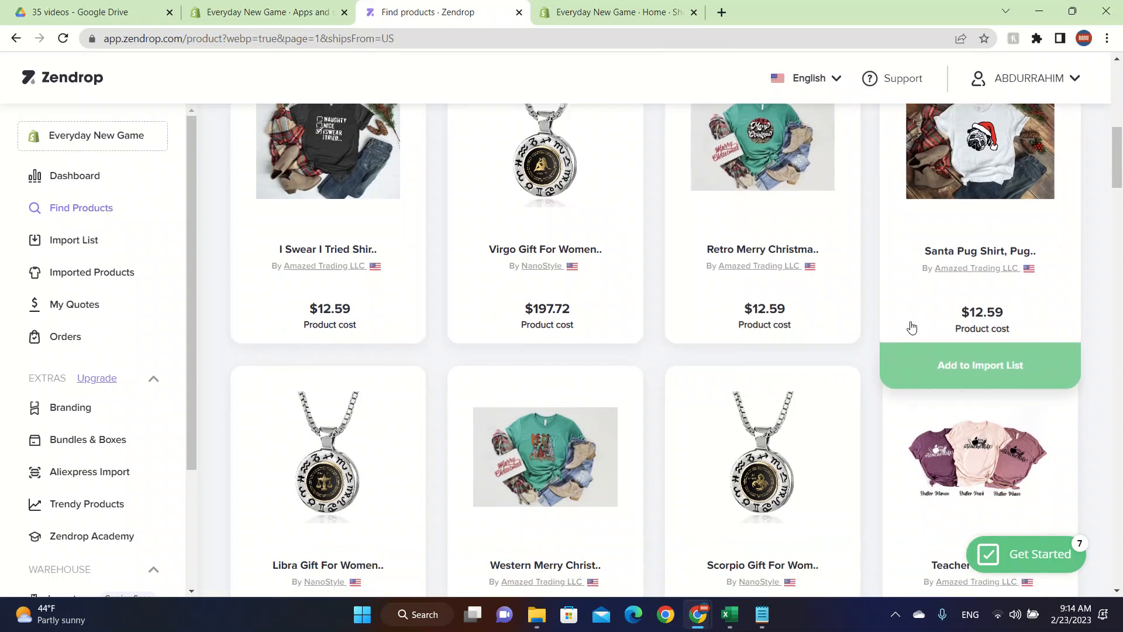
scroll(690, 381, "up", 4)
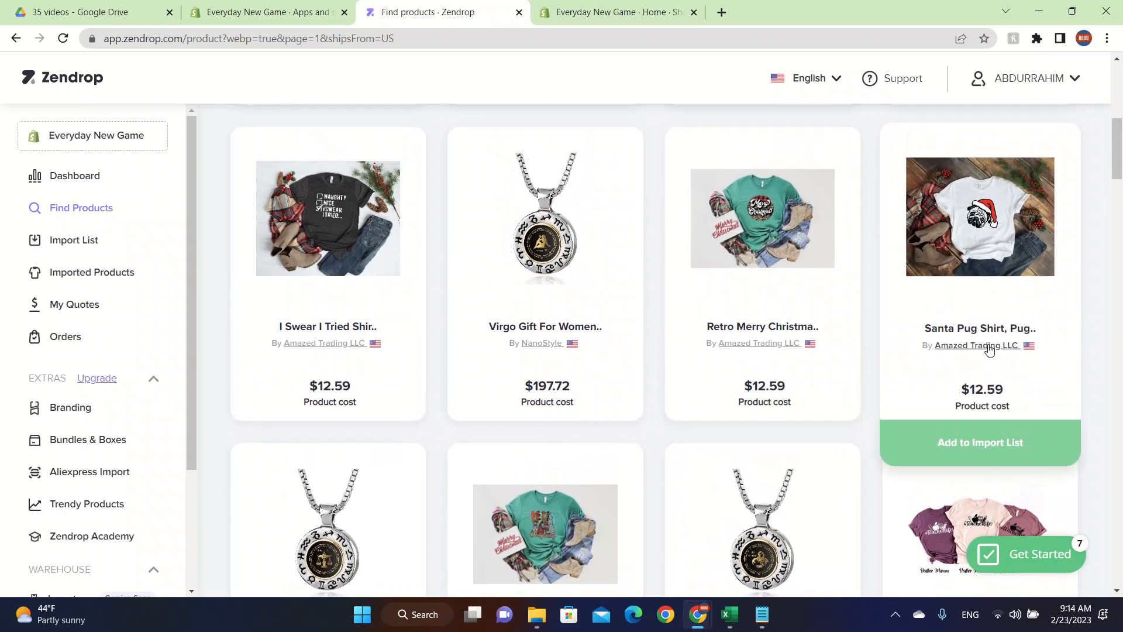
scroll(989, 345, "down", 2)
left_click(988, 255)
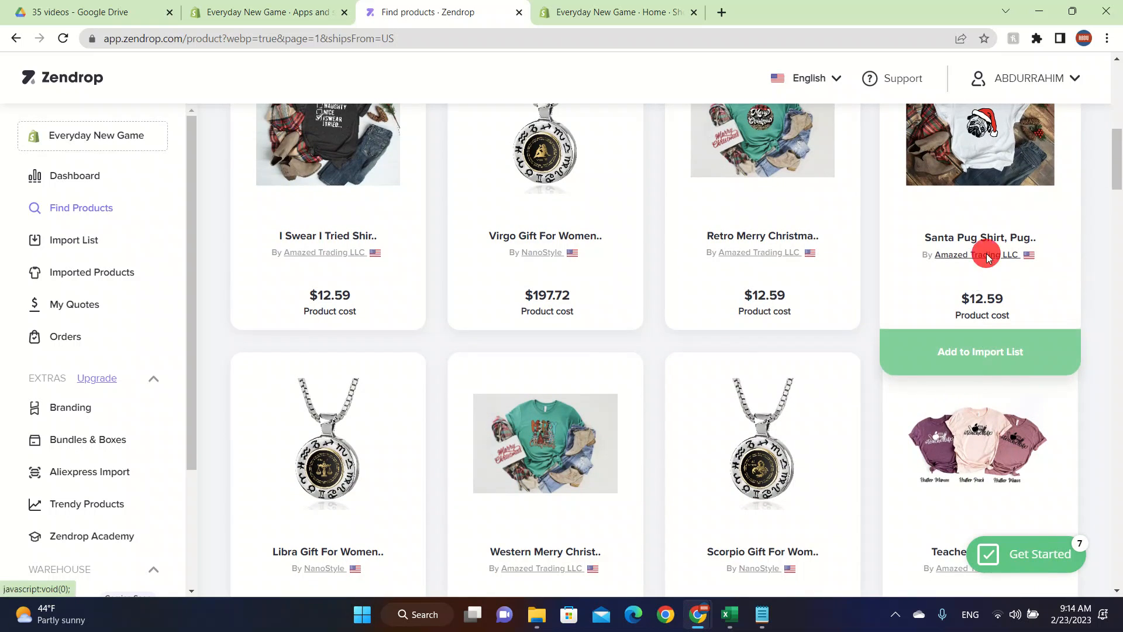
Try to add the Retro Merry Christmas shirt from Amazed Trading LLC to the import list
scroll(441, 496, "down", 1)
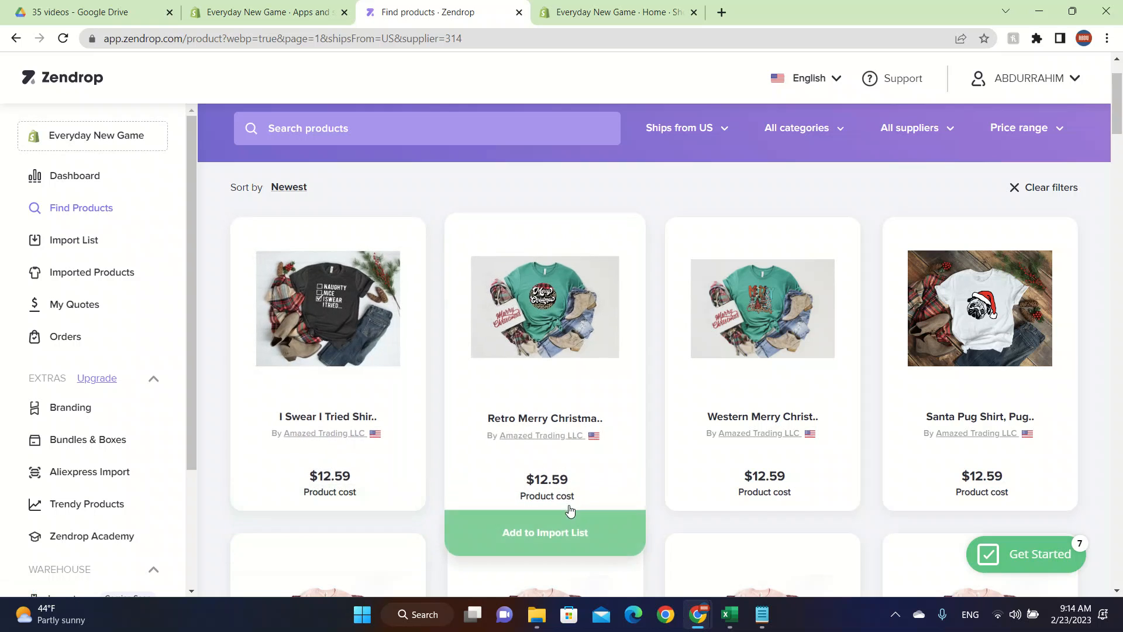
left_click(575, 527)
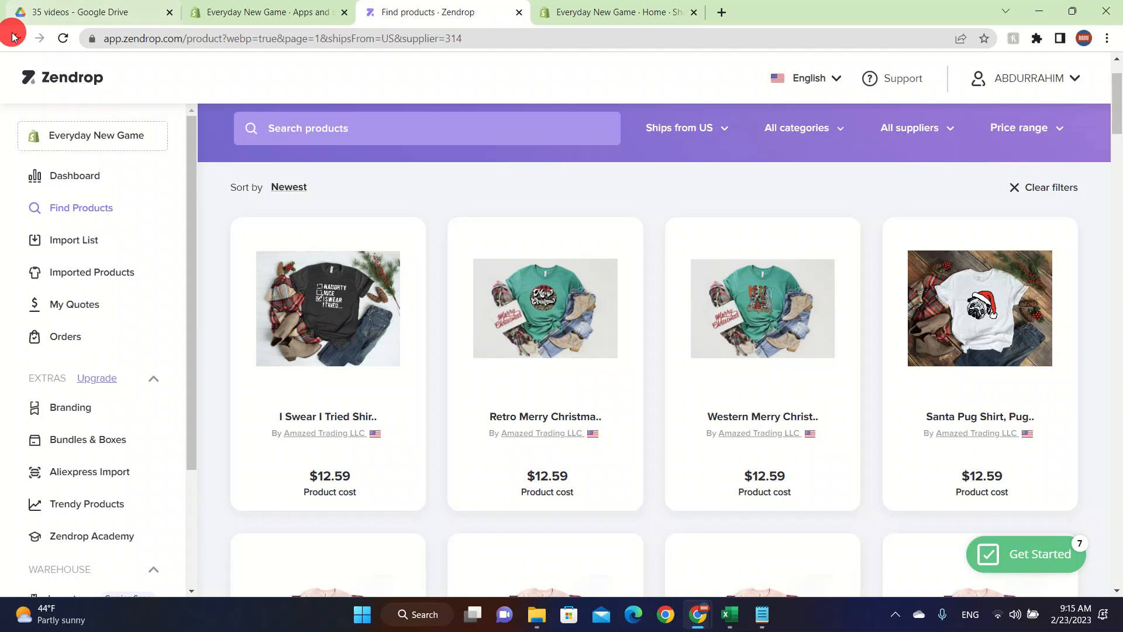
Leave the supplier-filtered list, show the pet products shipping from anywhere, and add the Pet Seatbelt to the import list
left_click(13, 36)
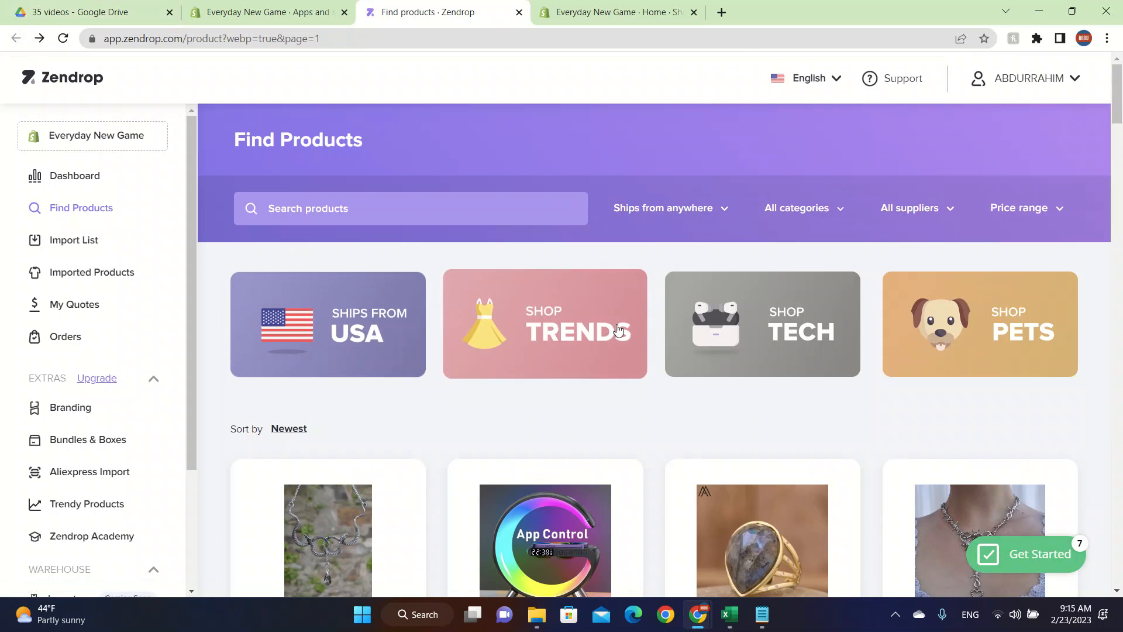
left_click(951, 351)
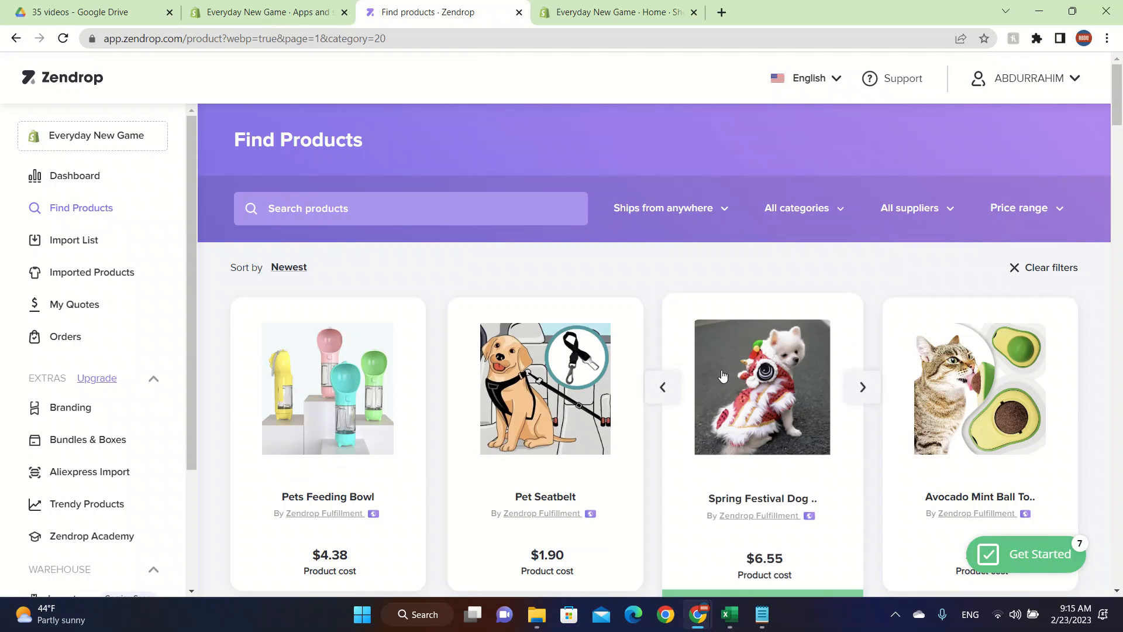
scroll(583, 427, "down", 2)
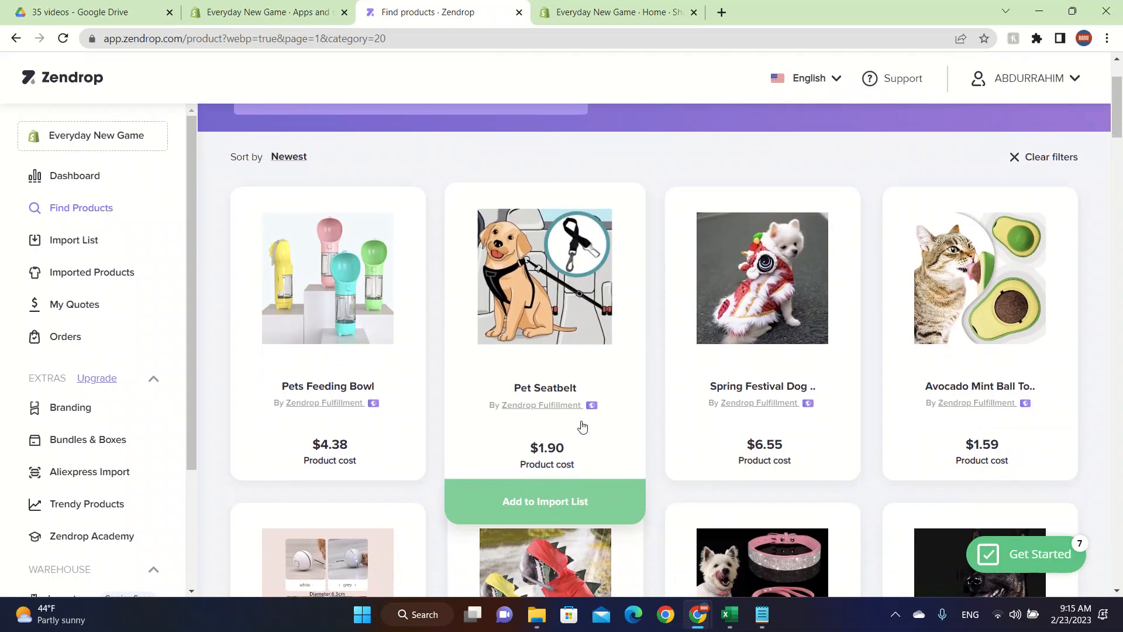
left_click(577, 503)
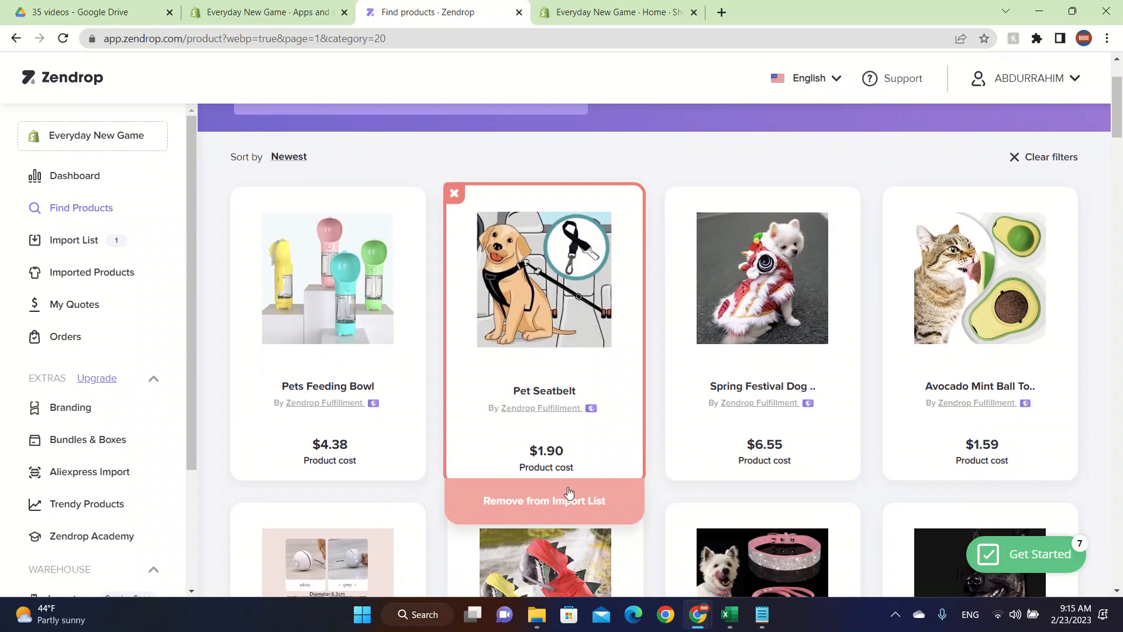
Open the Pet Seatbelt's product page and review its product cost, shipping time and variant costs
left_click(562, 446)
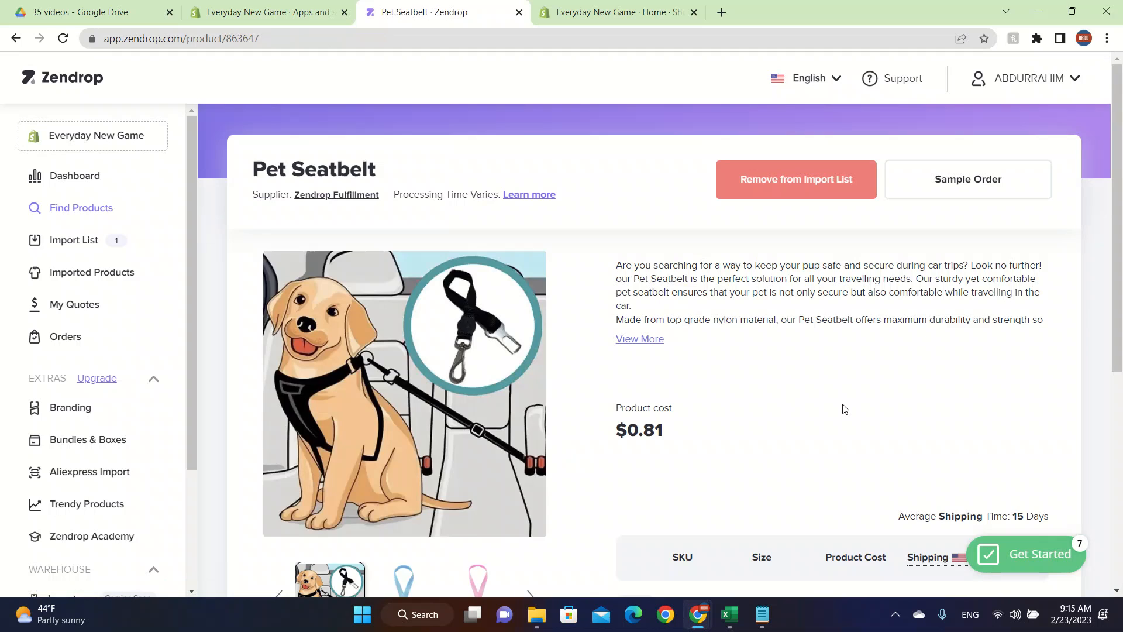
scroll(843, 407, "down", 5)
scroll(843, 407, "up", 3)
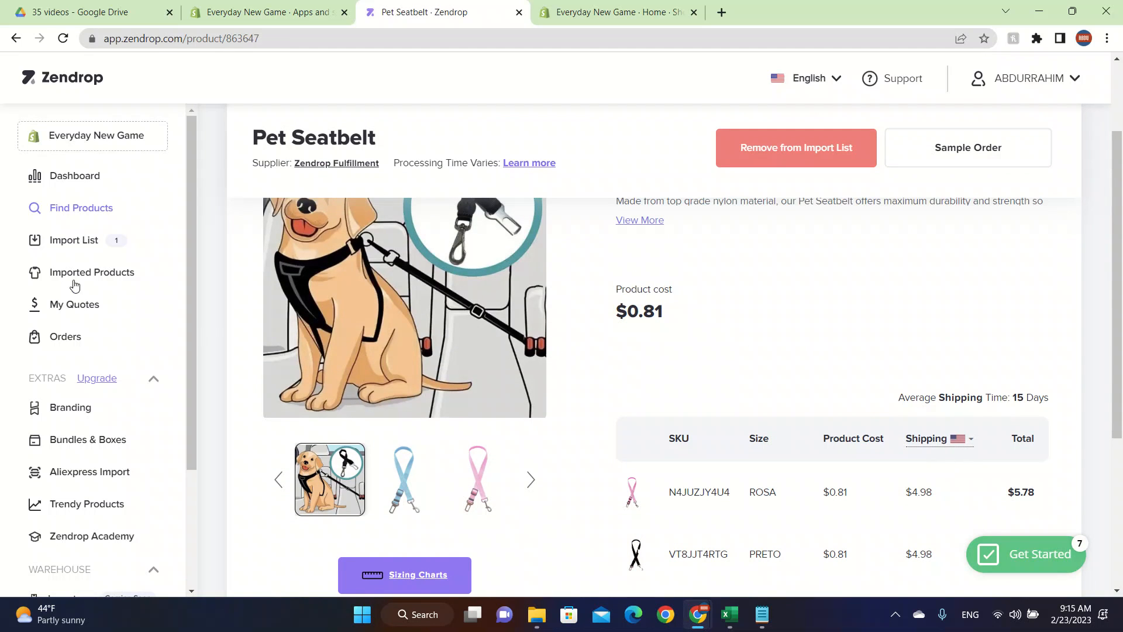
Open the import list and rename the Pet Seatbelt to "Dogs Special Cool Material Product High Quality"
left_click(92, 241)
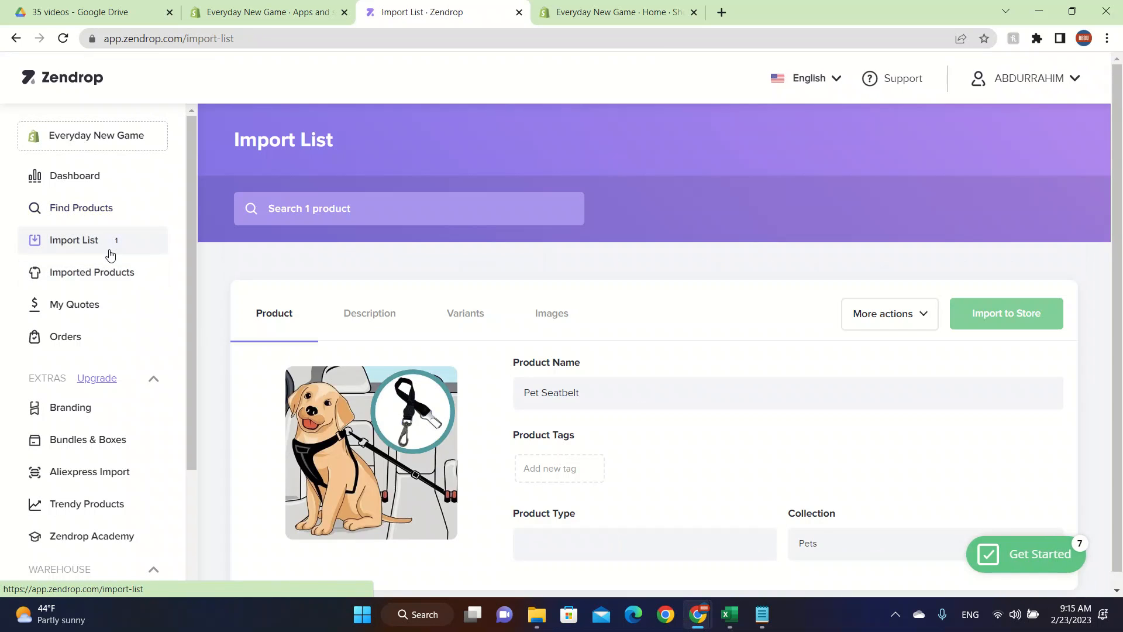
scroll(649, 406, "down", 1)
triple_click(651, 378)
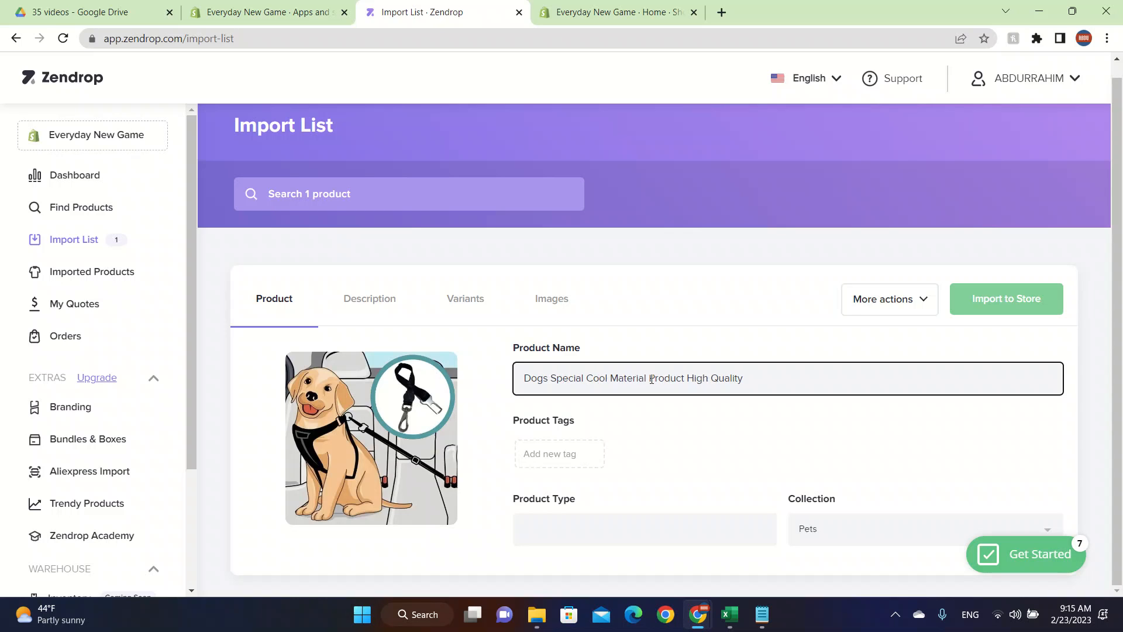
left_click(642, 515)
Review the import list product's description, including its specifications, and look at its variants
left_click(365, 317)
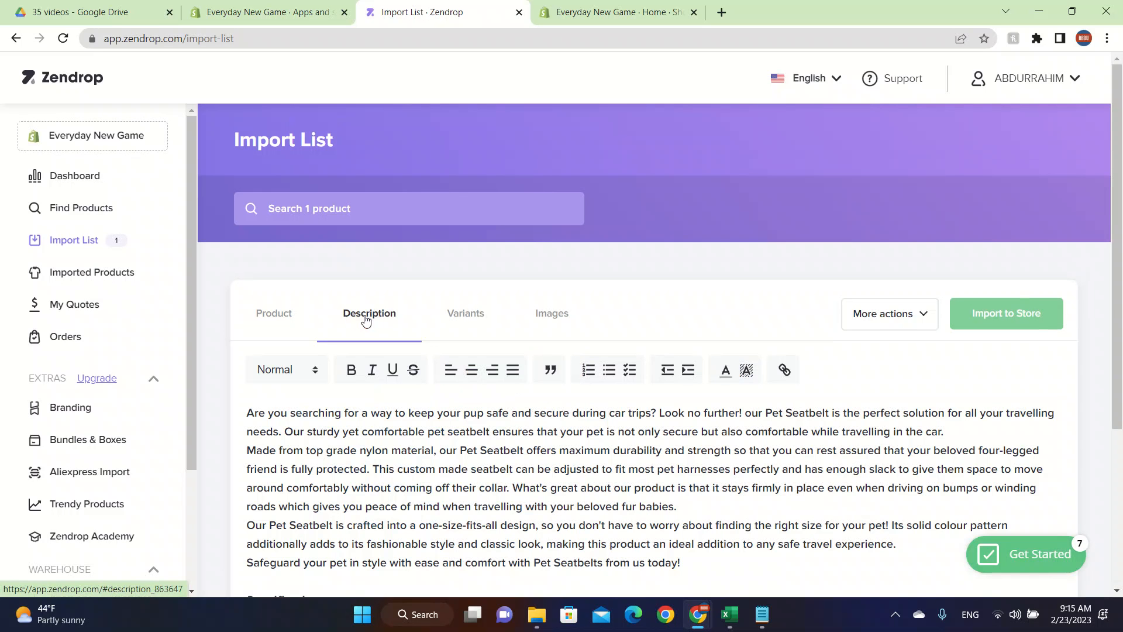
scroll(503, 374, "down", 2)
left_click_drag(522, 450, 605, 457)
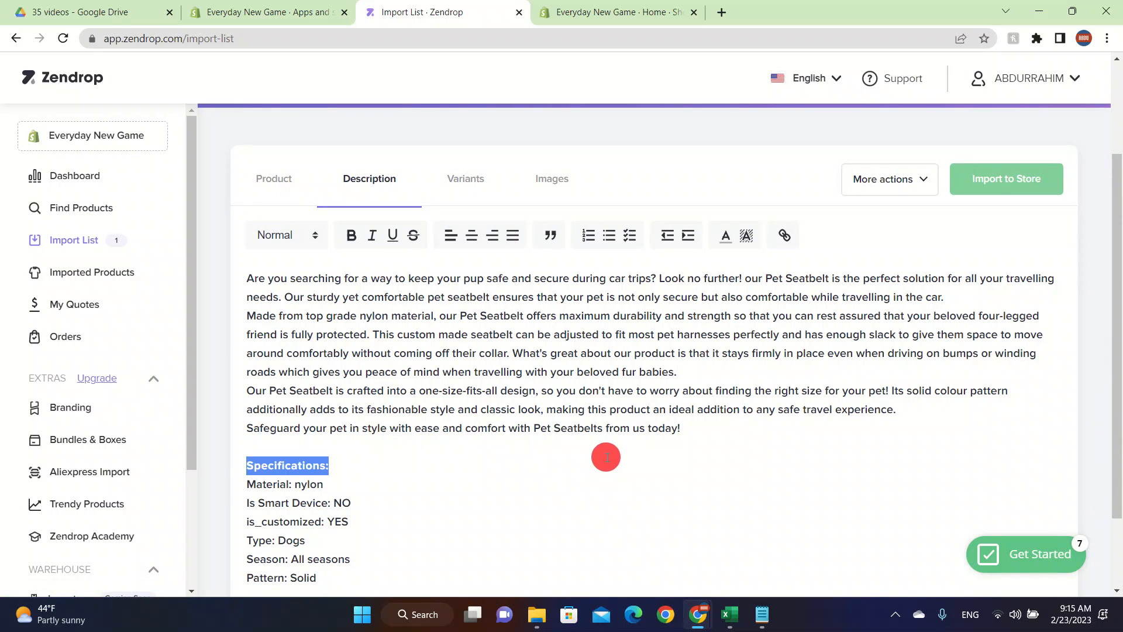
left_click(504, 427)
scroll(503, 427, "down", 2)
scroll(503, 427, "up", 4)
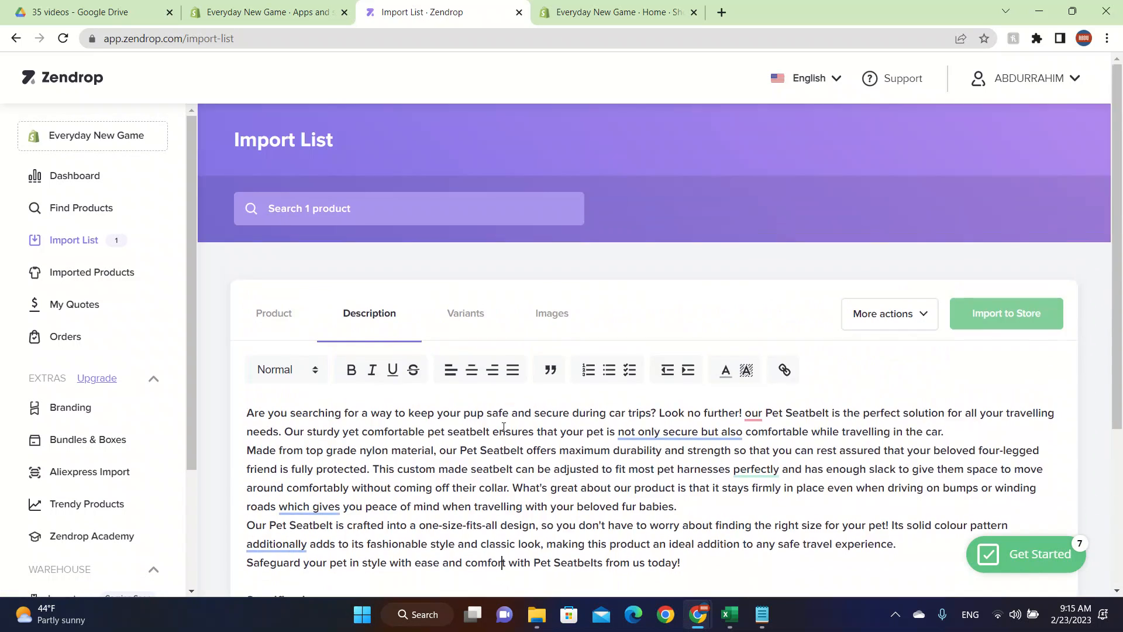
left_click(490, 315)
Return to the product's general details, import it to the store, and open the imported products page
left_click(309, 320)
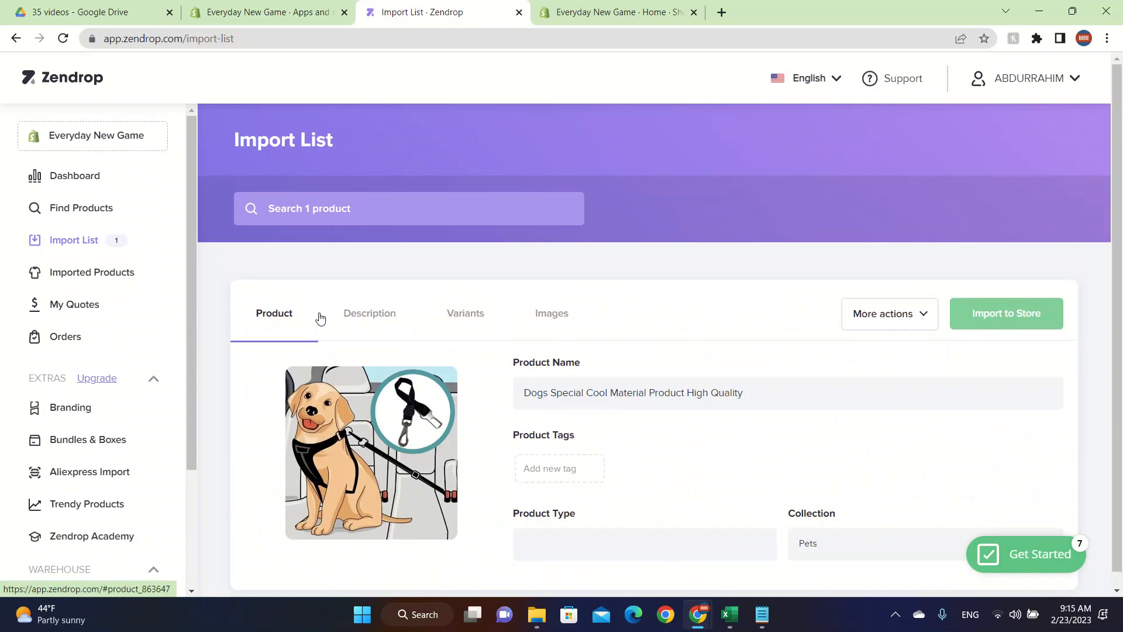
left_click(1002, 311)
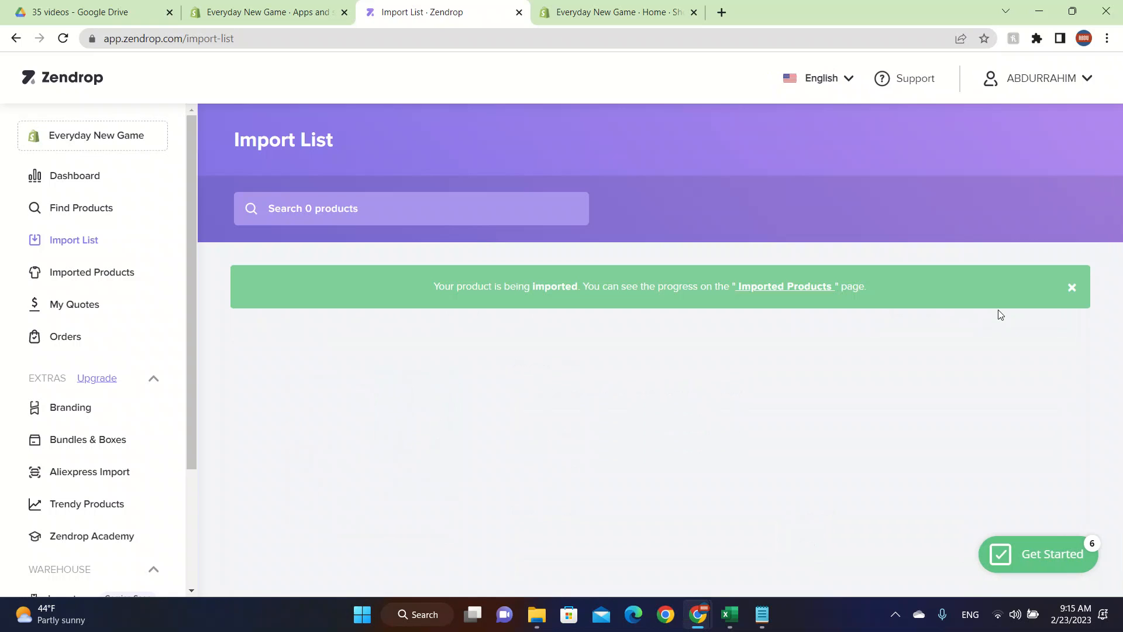
left_click(784, 287)
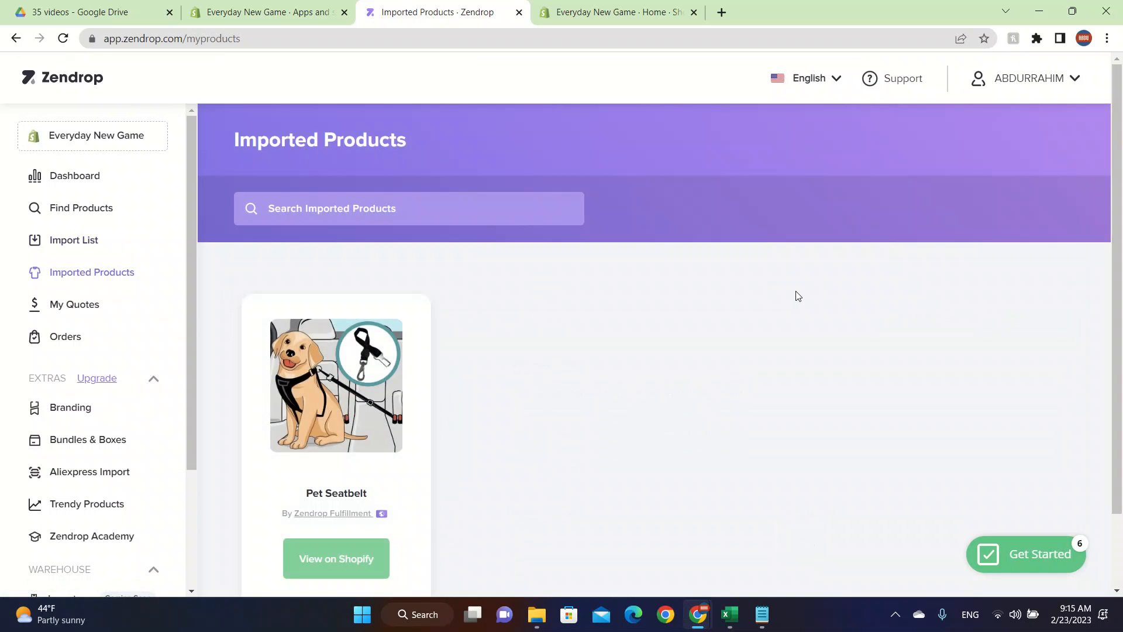
Switch to the Shopify admin, close the settings, and open the store's product list
left_click(295, 11)
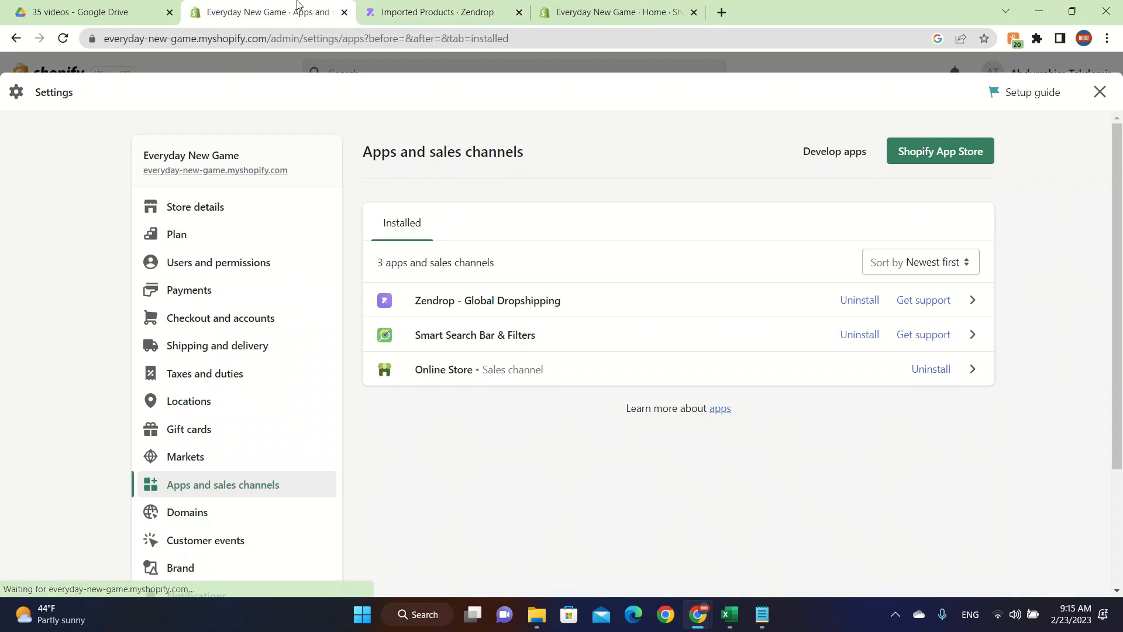
left_click(1099, 92)
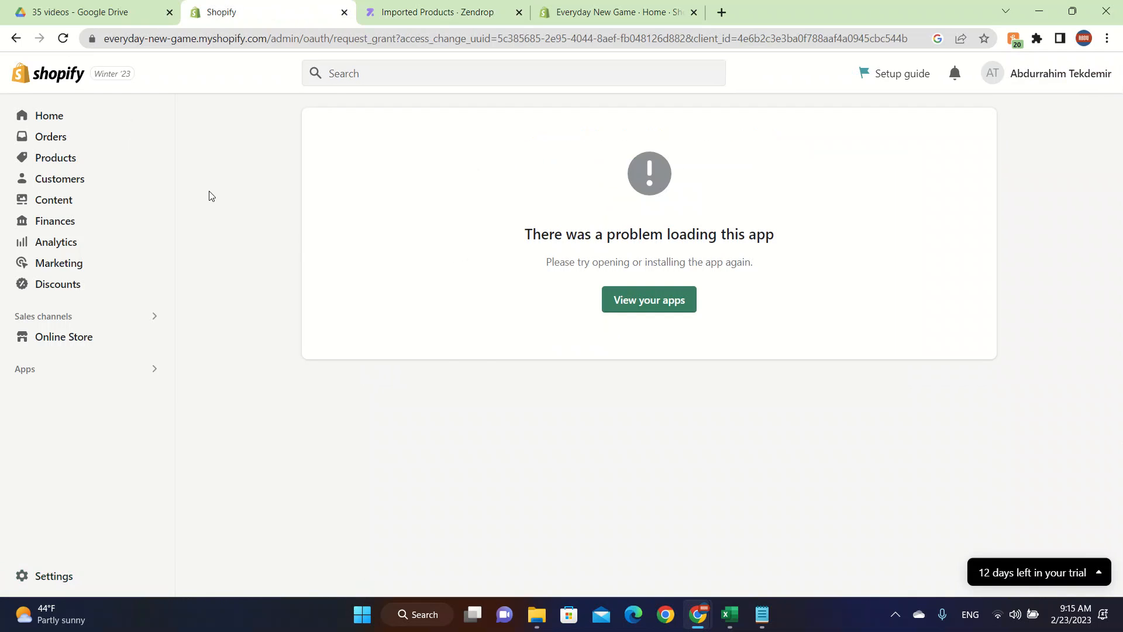
left_click(36, 159)
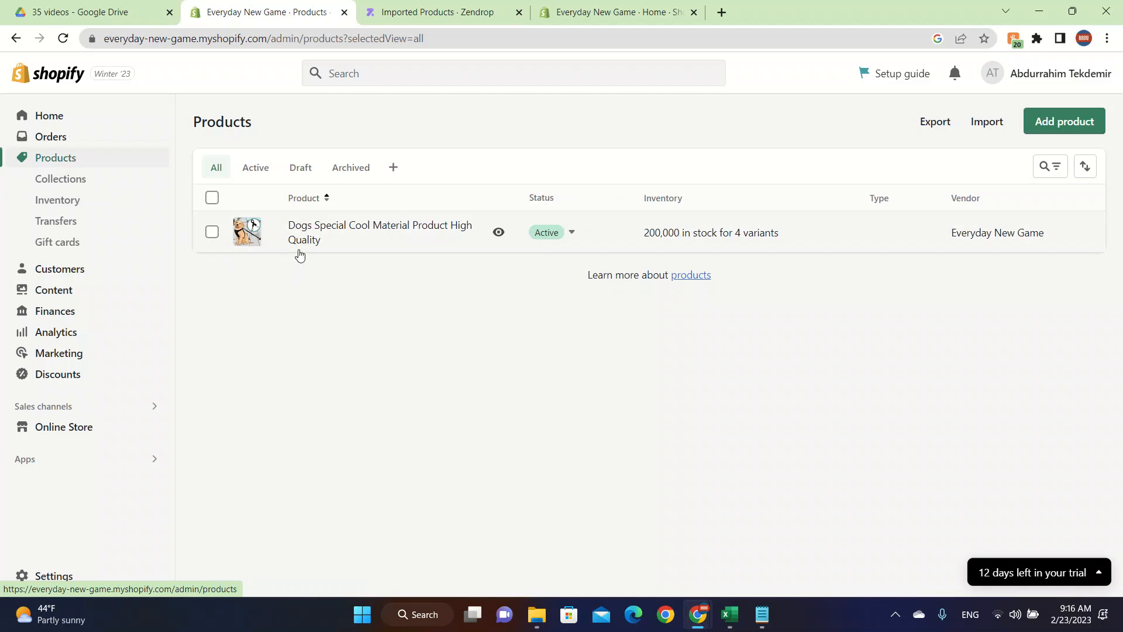
Compare the imported products in Zendrop with the product list in the Shopify admin
left_click(397, 16)
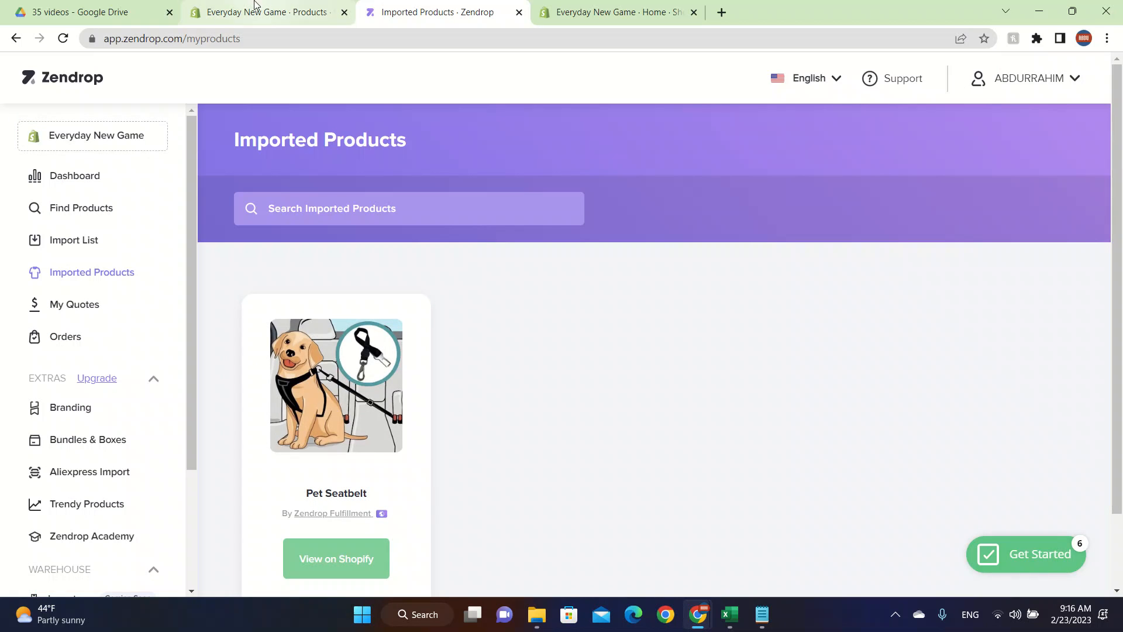
left_click(279, 10)
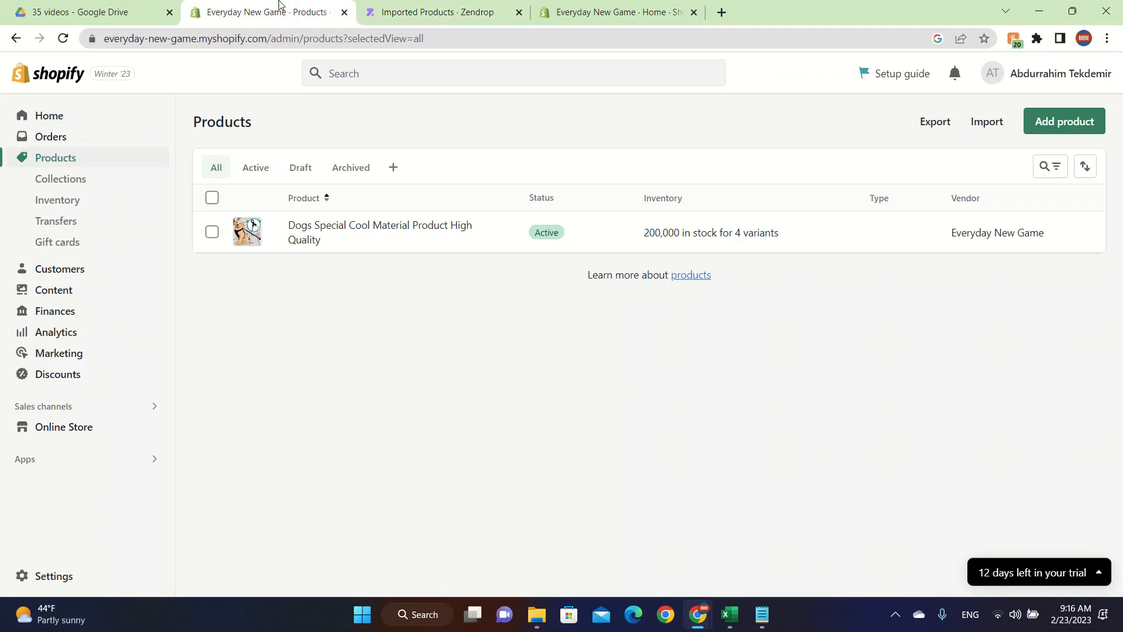
left_click(385, 5)
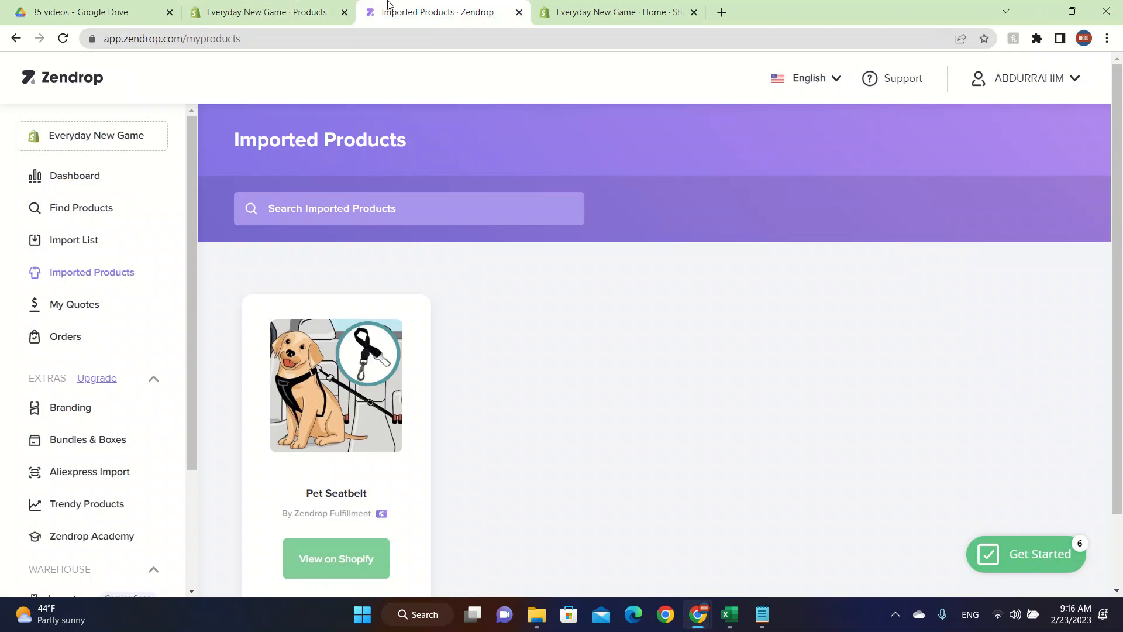
left_click(263, 4)
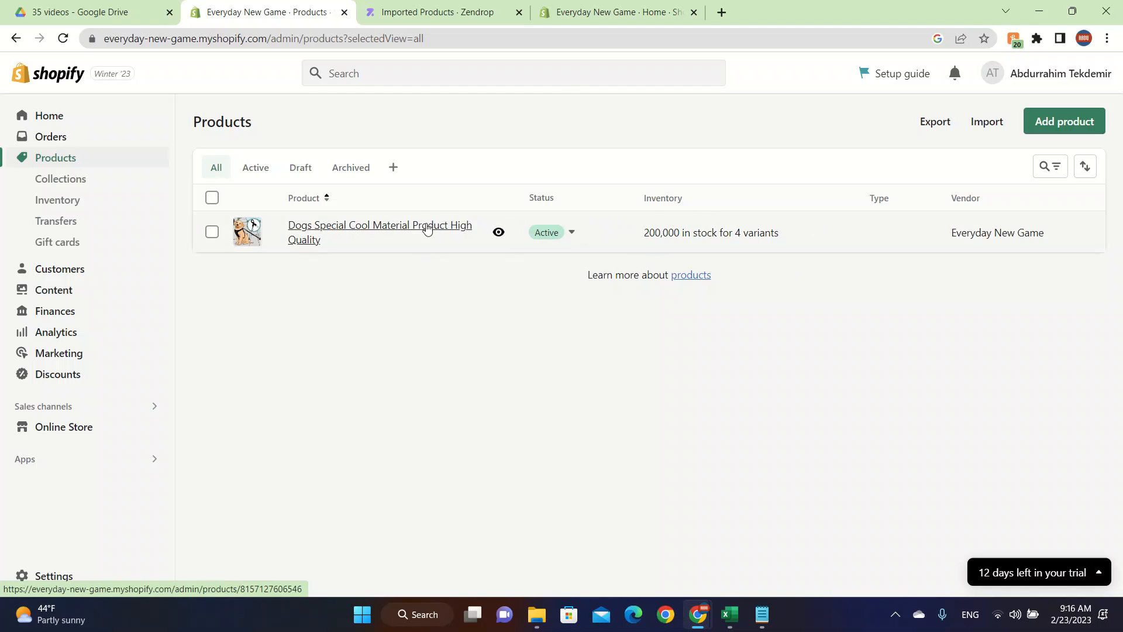
Open the Dogs Special Cool Material Product High Quality in Shopify and examine its description, media, variant prices, stock and SKUs
left_click(312, 230)
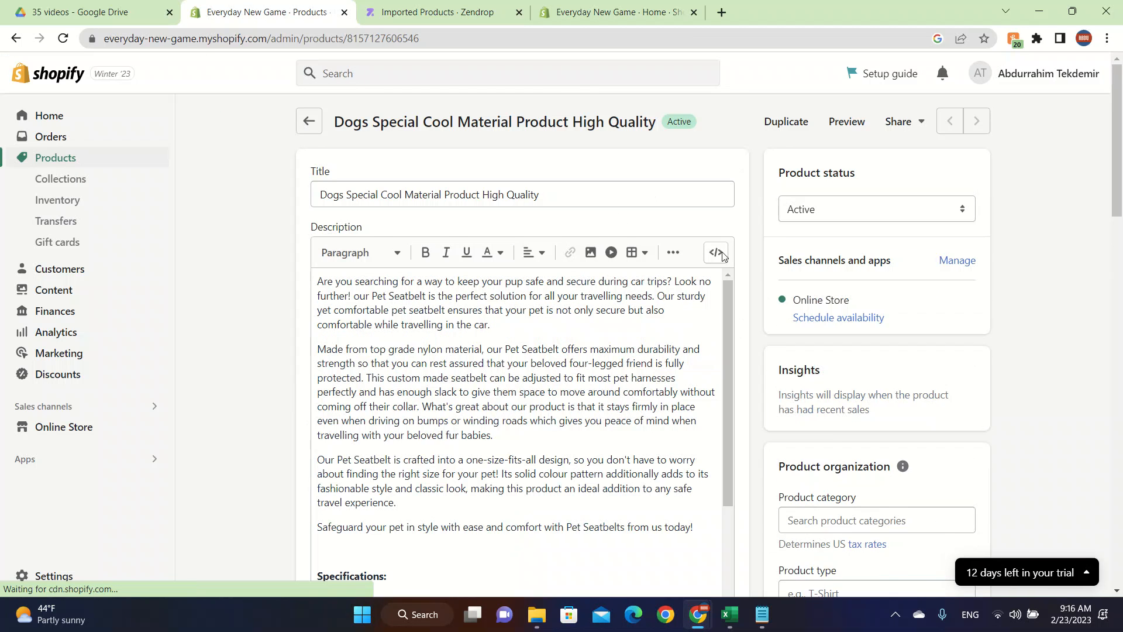
scroll(605, 285, "down", 2)
scroll(962, 386, "down", 15)
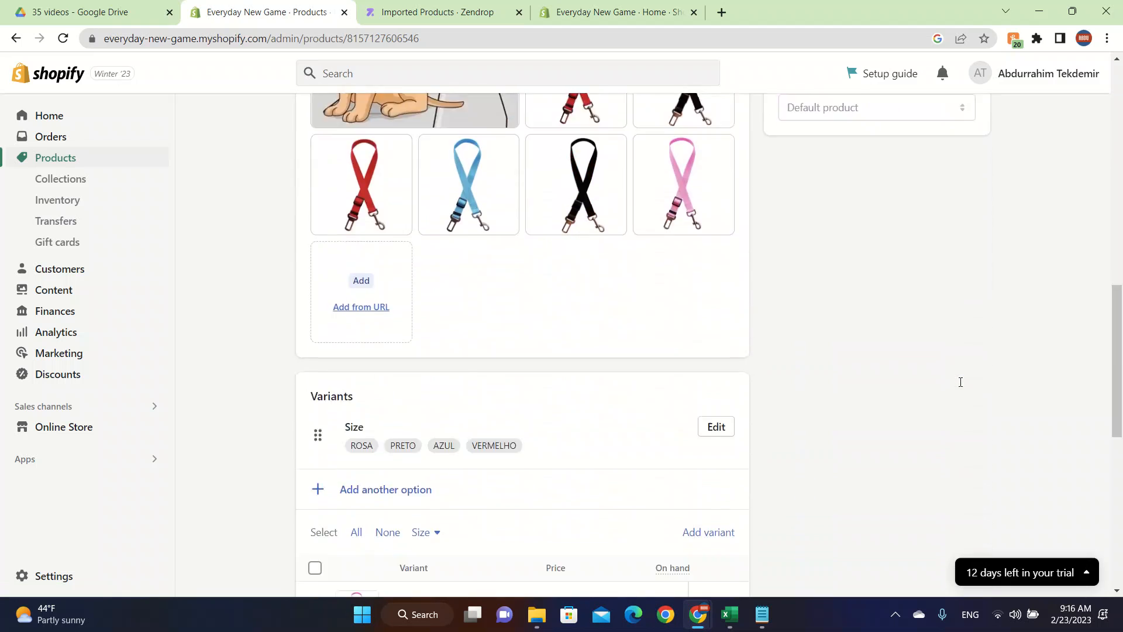
scroll(737, 378, "up", 4)
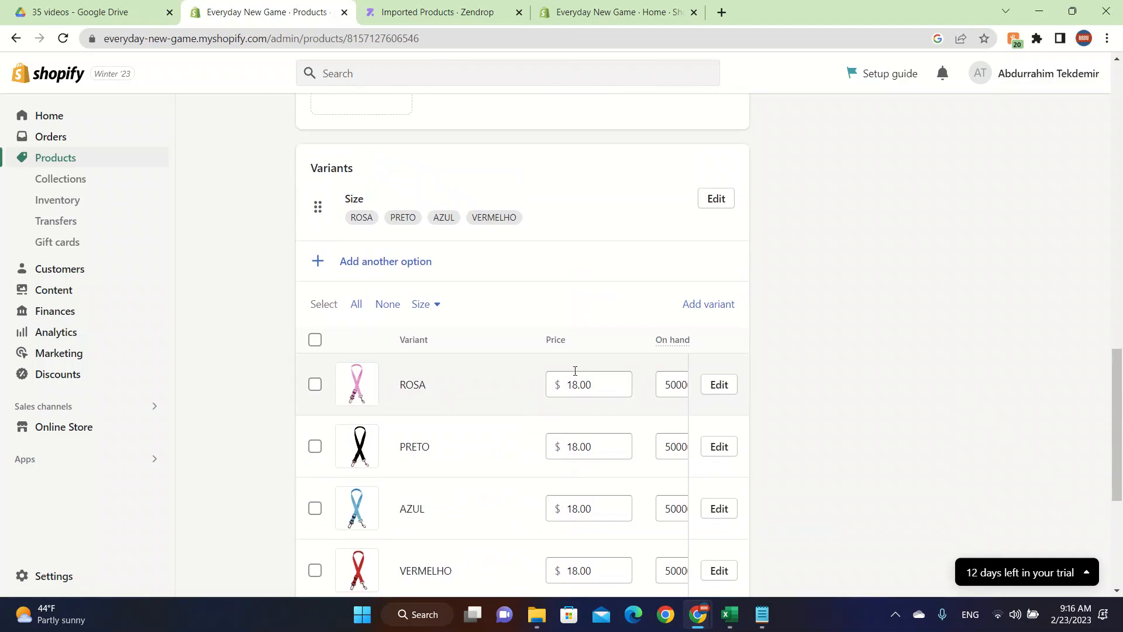
scroll(621, 413, "right", 3)
scroll(621, 411, "right", 3)
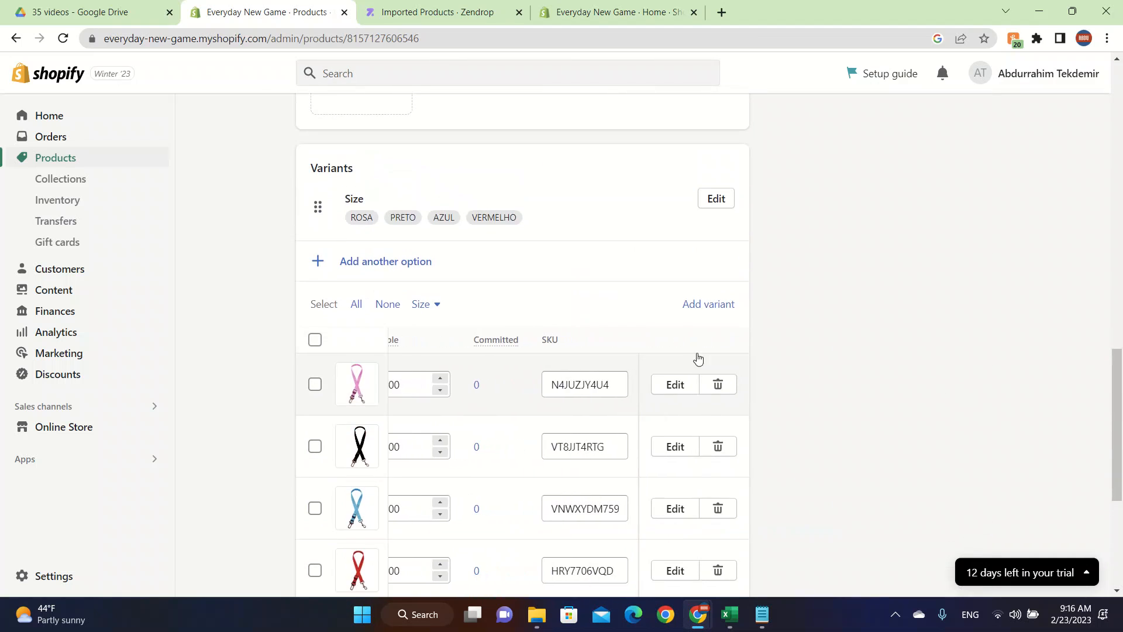
scroll(892, 324, "down", 4)
scroll(891, 324, "up", 15)
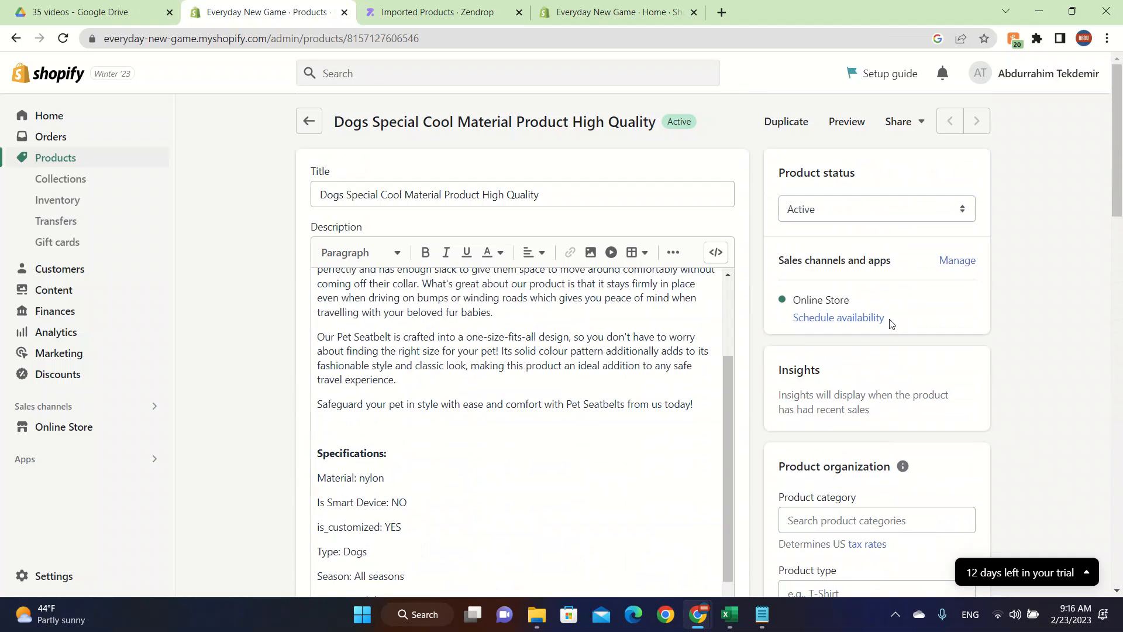
Highlight part of the Shopify product's description and check the product against its imported entry in Zendrop
scroll(536, 416, "down", 1)
scroll(534, 417, "up", 3)
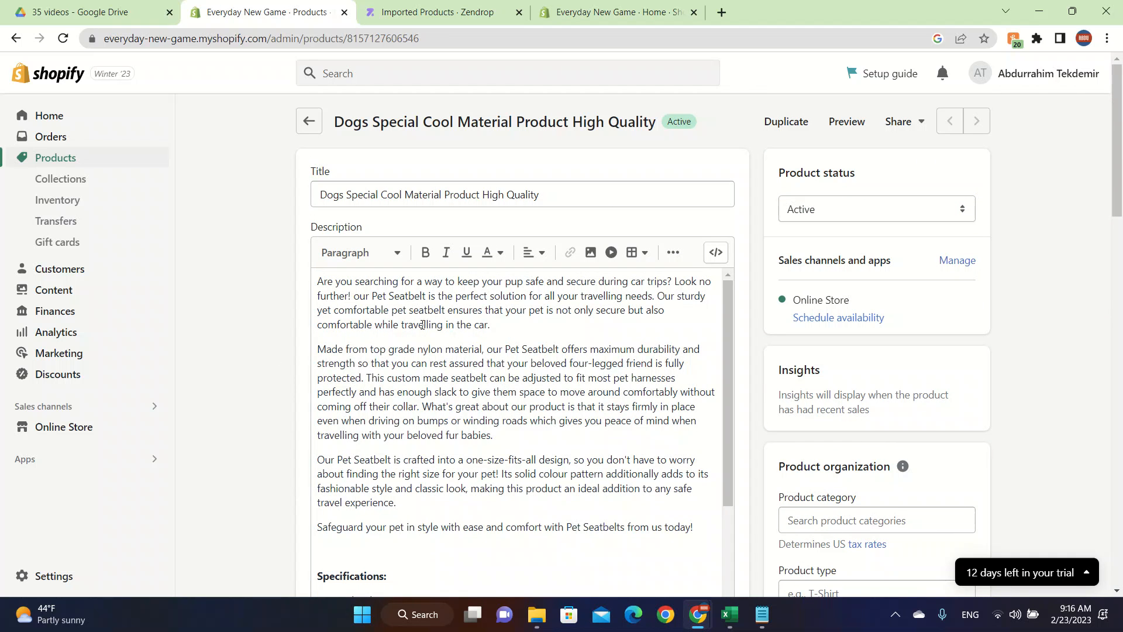
left_click_drag(439, 310, 605, 439)
left_click(437, 11)
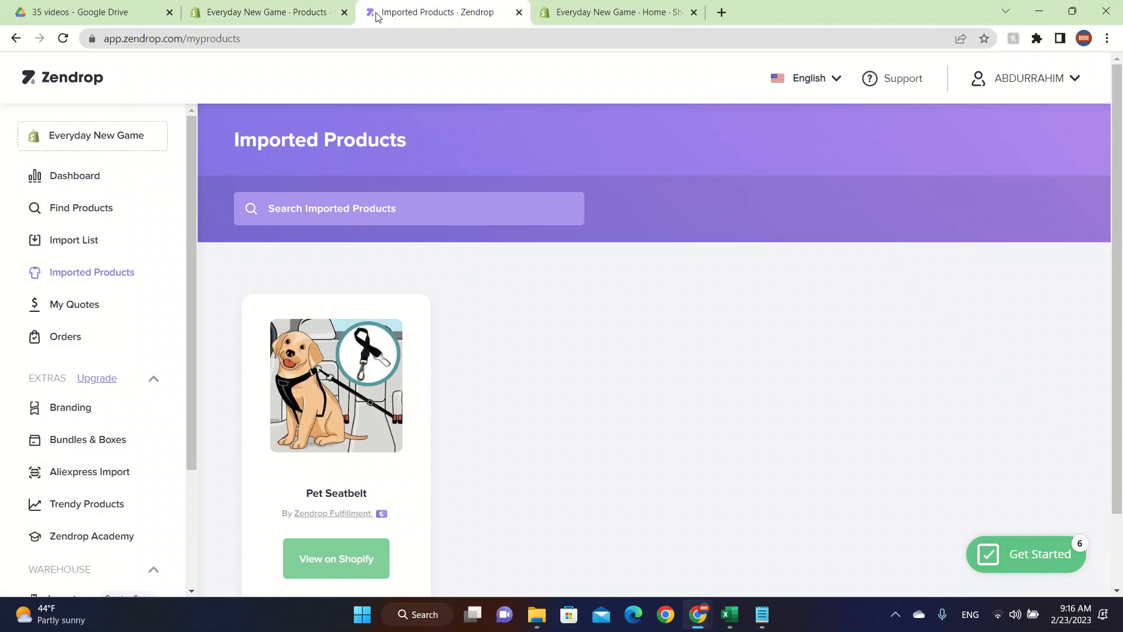
left_click(328, 11)
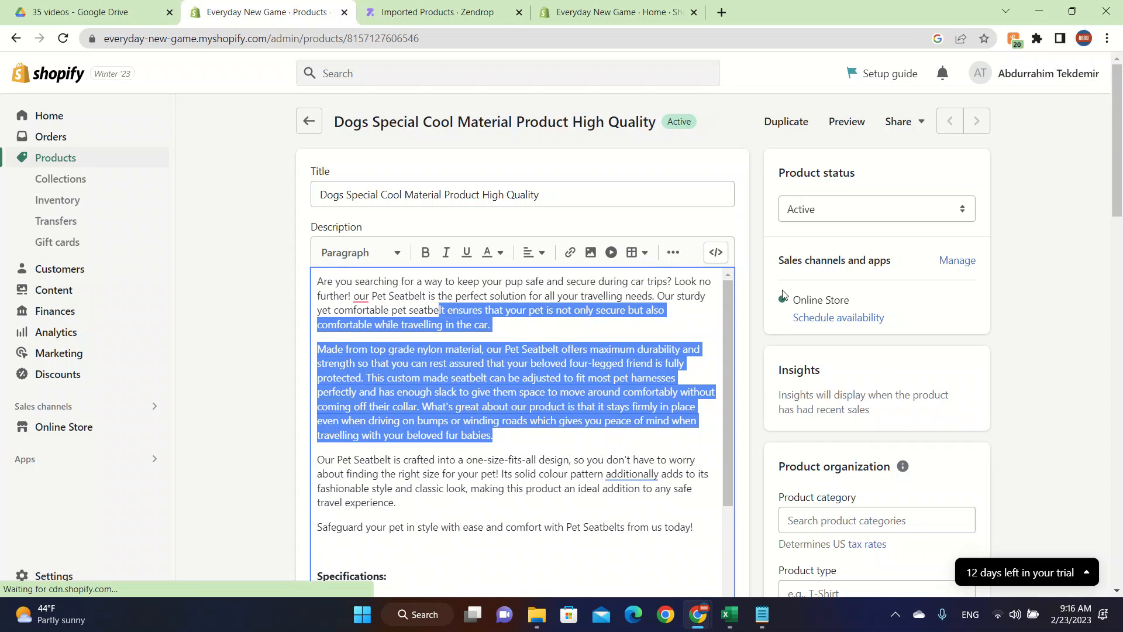
Examine the Shopify product's organization details: category, type, vendor, collections and tags, and return to its title
scroll(894, 273, "down", 1)
scroll(894, 277, "down", 1)
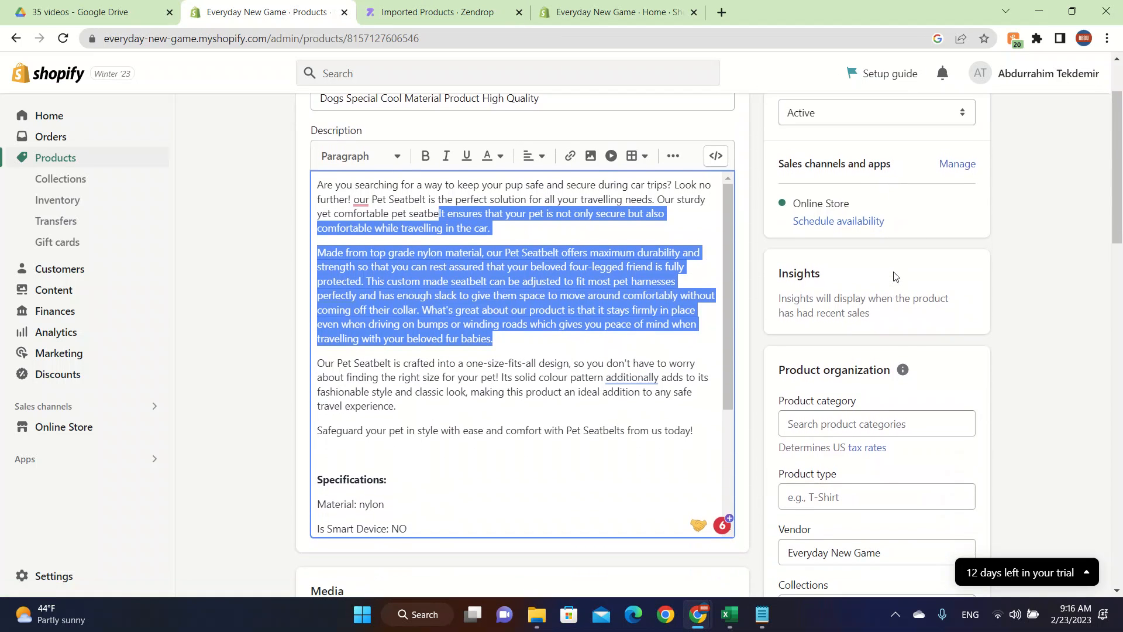
scroll(894, 355, "down", 2)
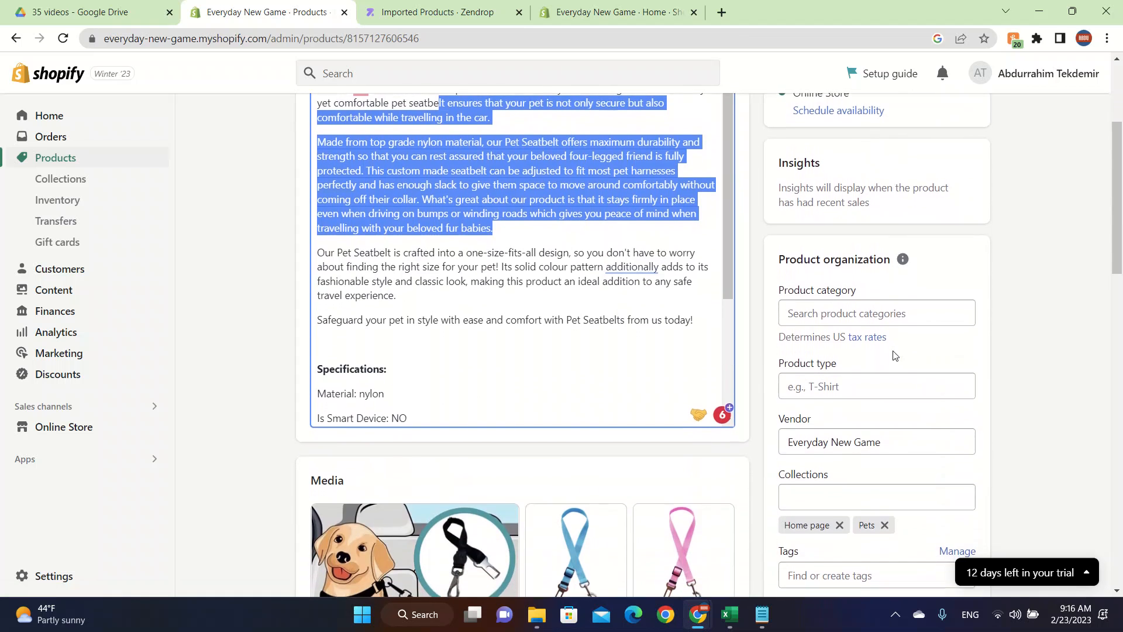
left_click(847, 383)
left_click(853, 450)
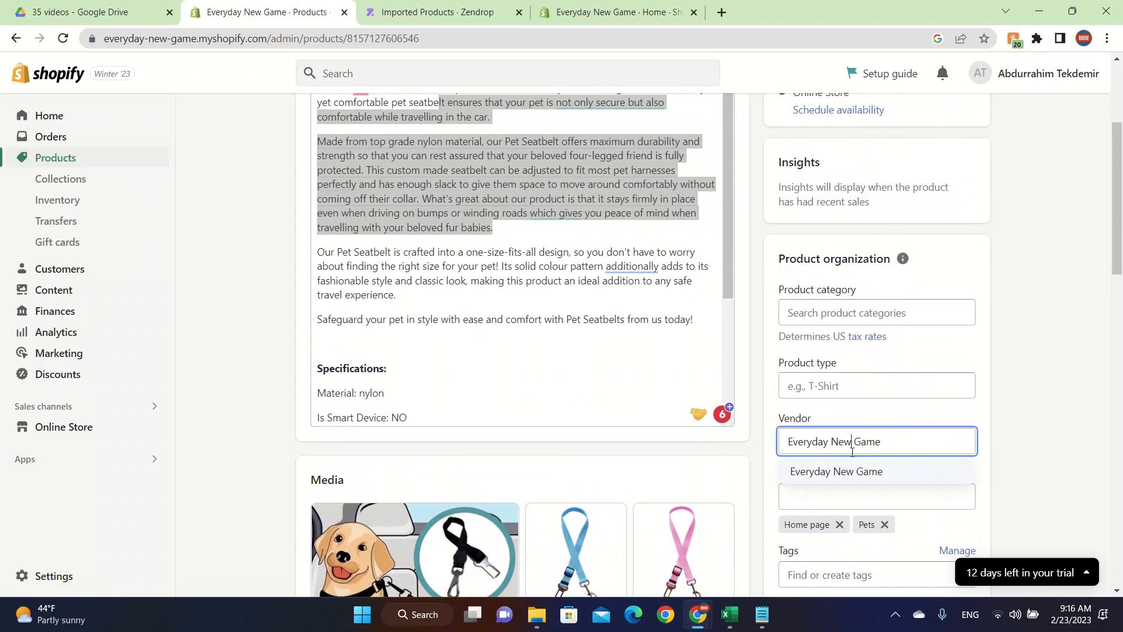
left_click(1030, 460)
scroll(1029, 459, "down", 3)
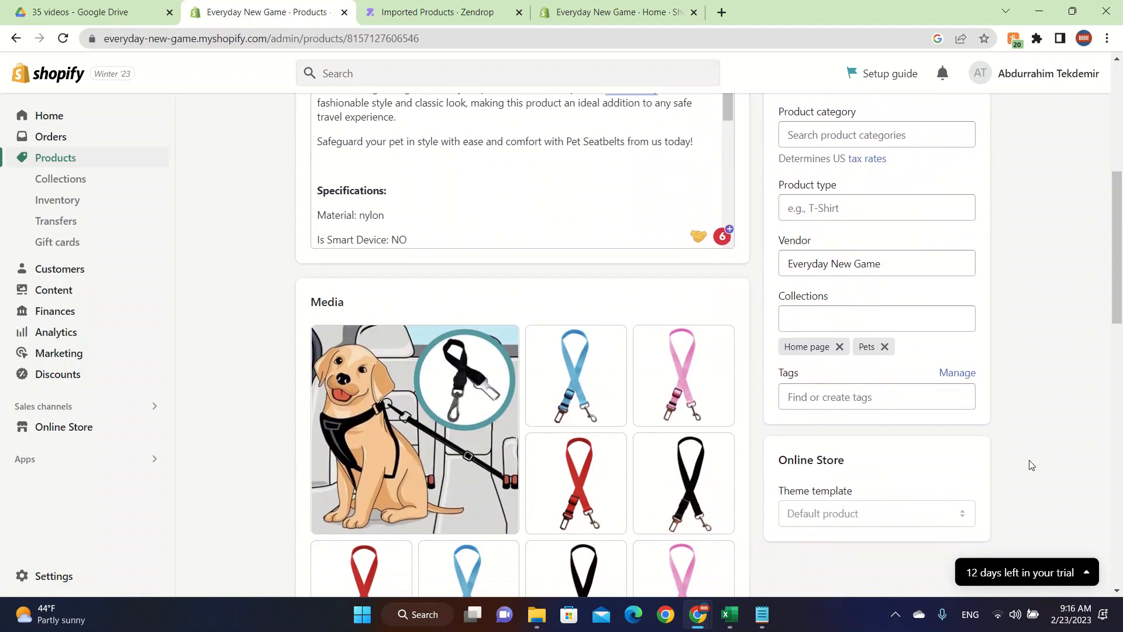
left_click(888, 406)
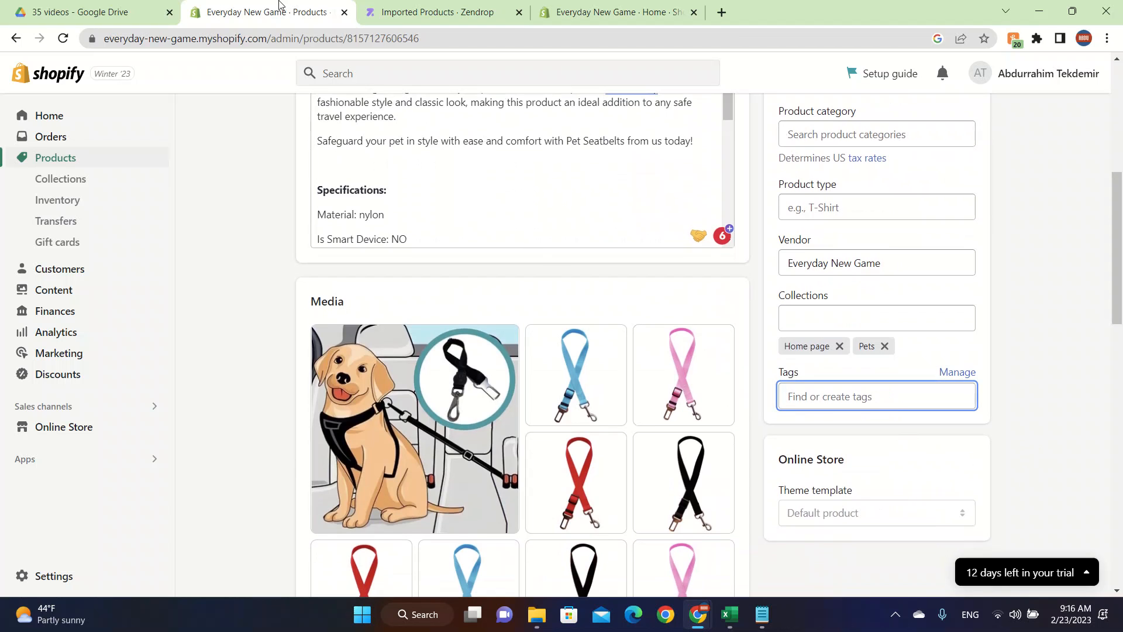
left_click(56, 9)
left_click(241, 16)
scroll(459, 301, "up", 7)
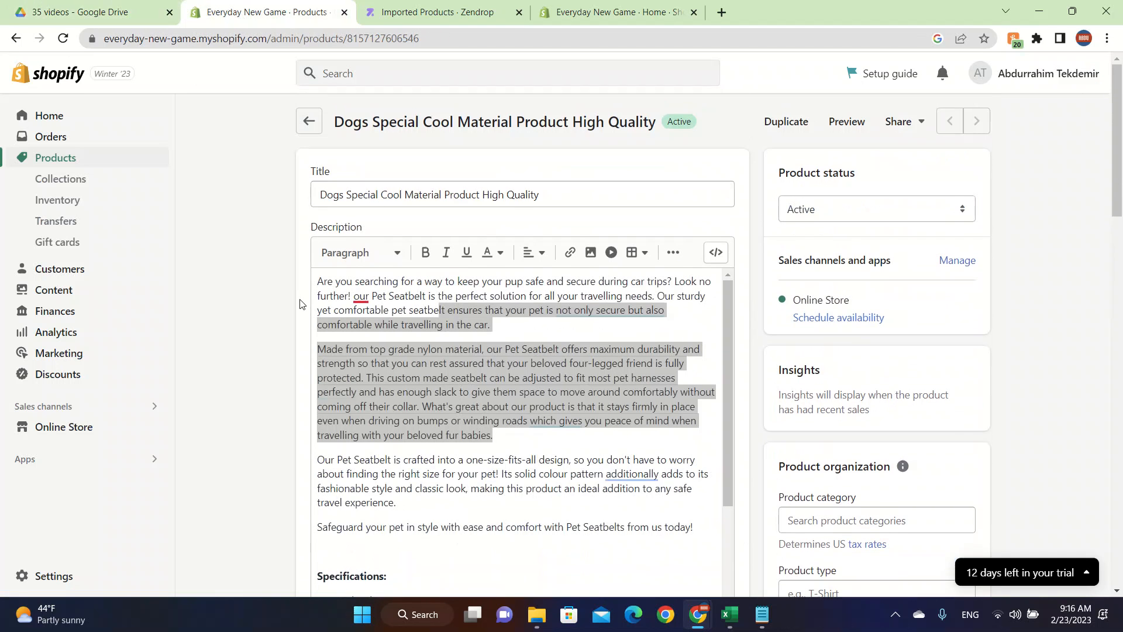
Return to the Shopify product list and look over the admin's Home and Customers pages
left_click(17, 43)
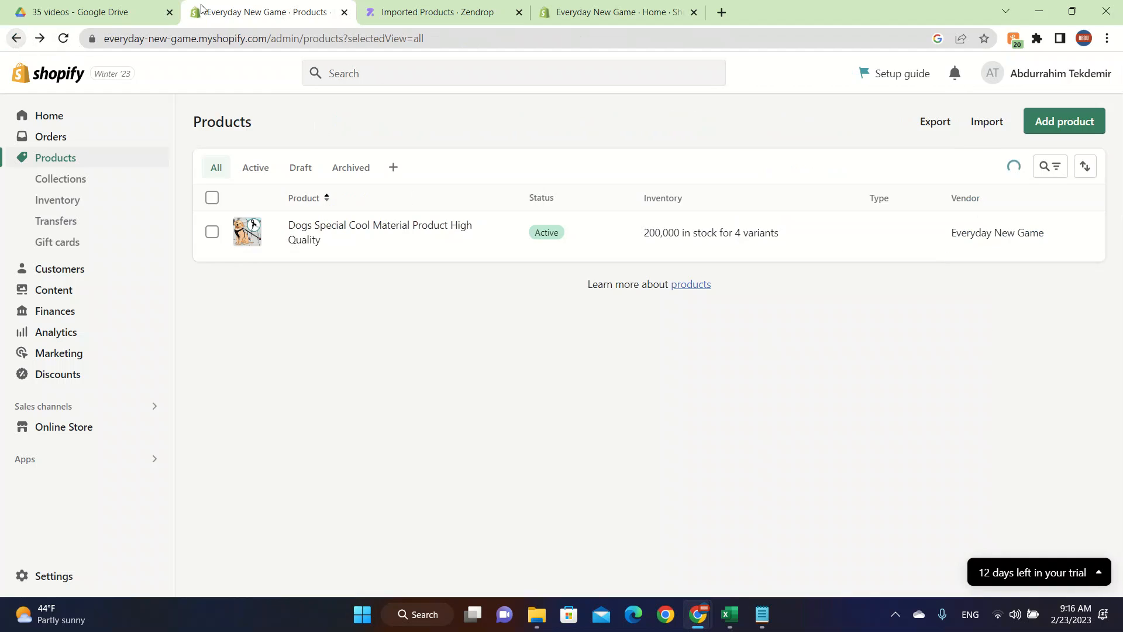
left_click(368, 7)
left_click(346, 5)
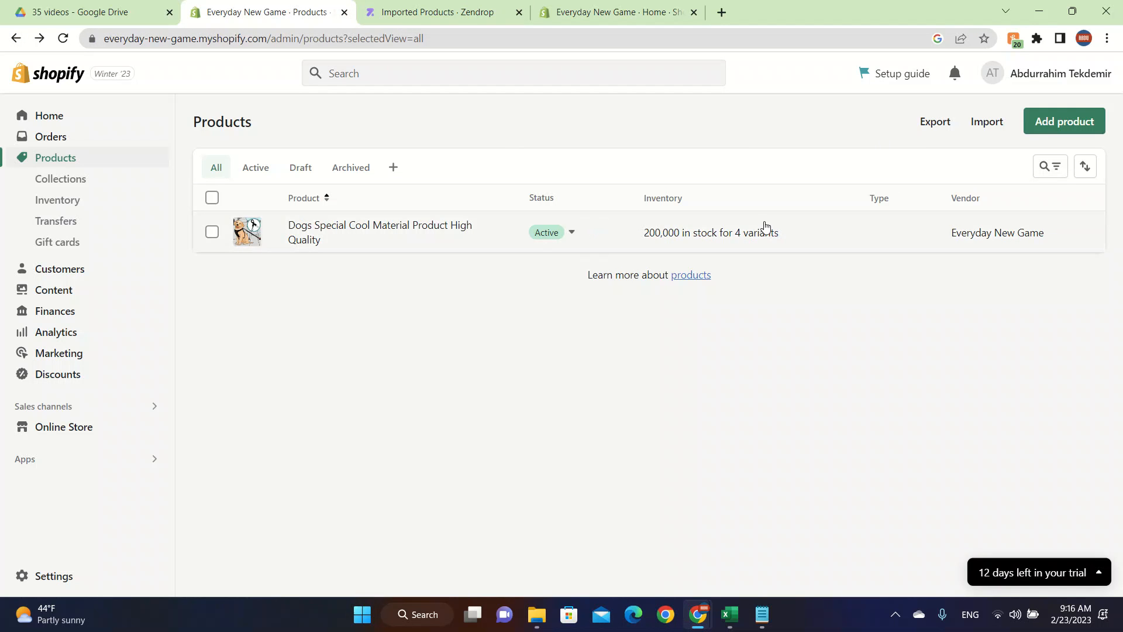
left_click(90, 115)
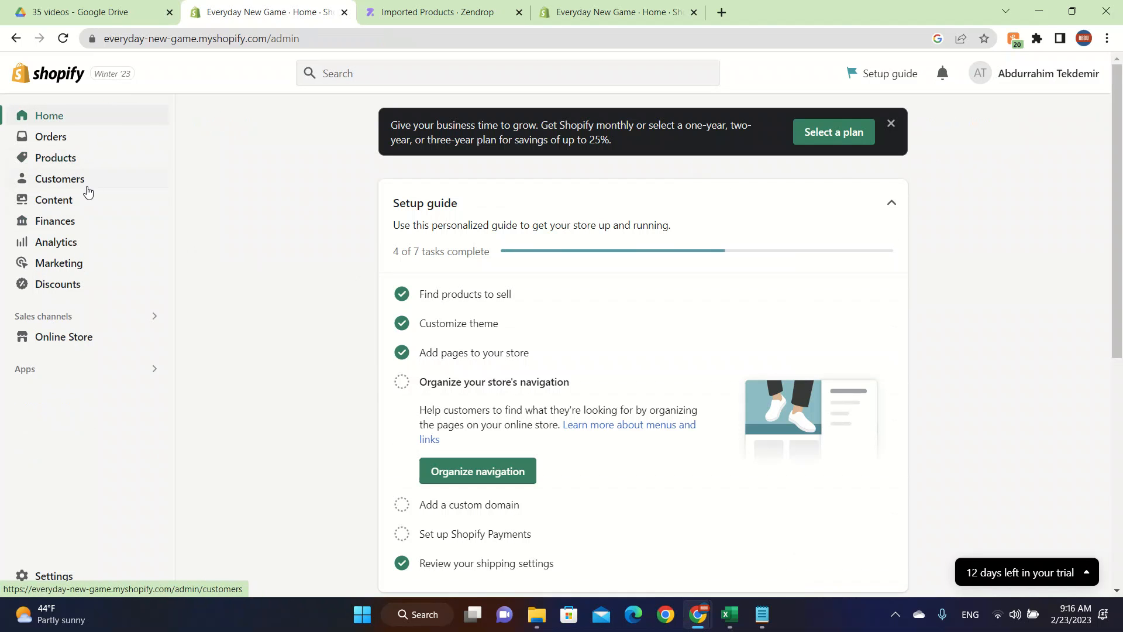
left_click(87, 200)
left_click(104, 170)
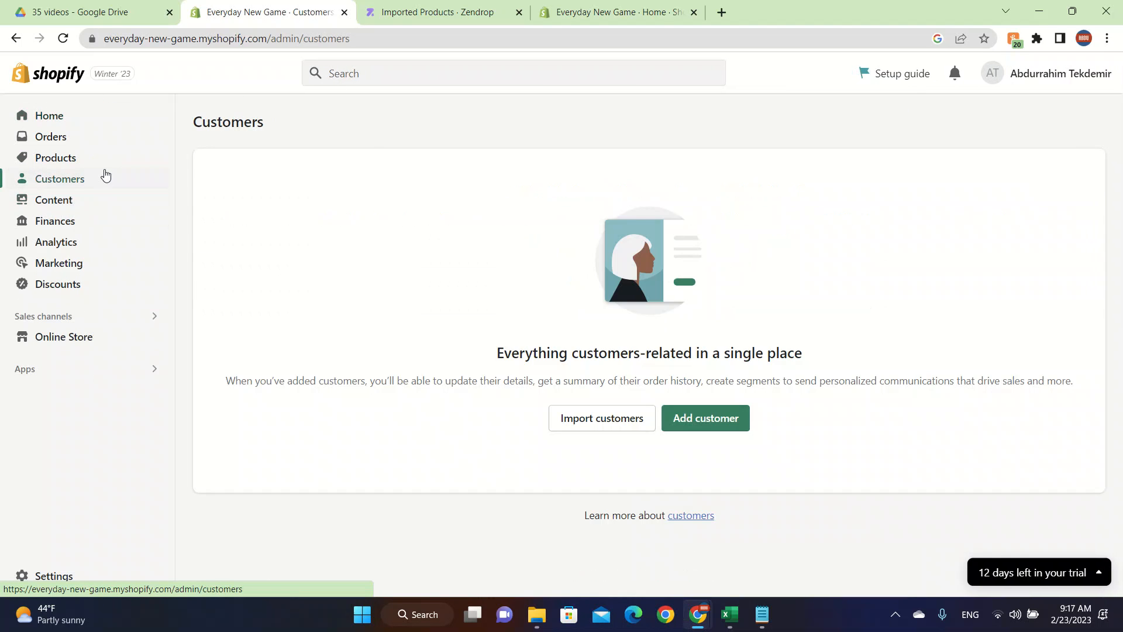
left_click(113, 164)
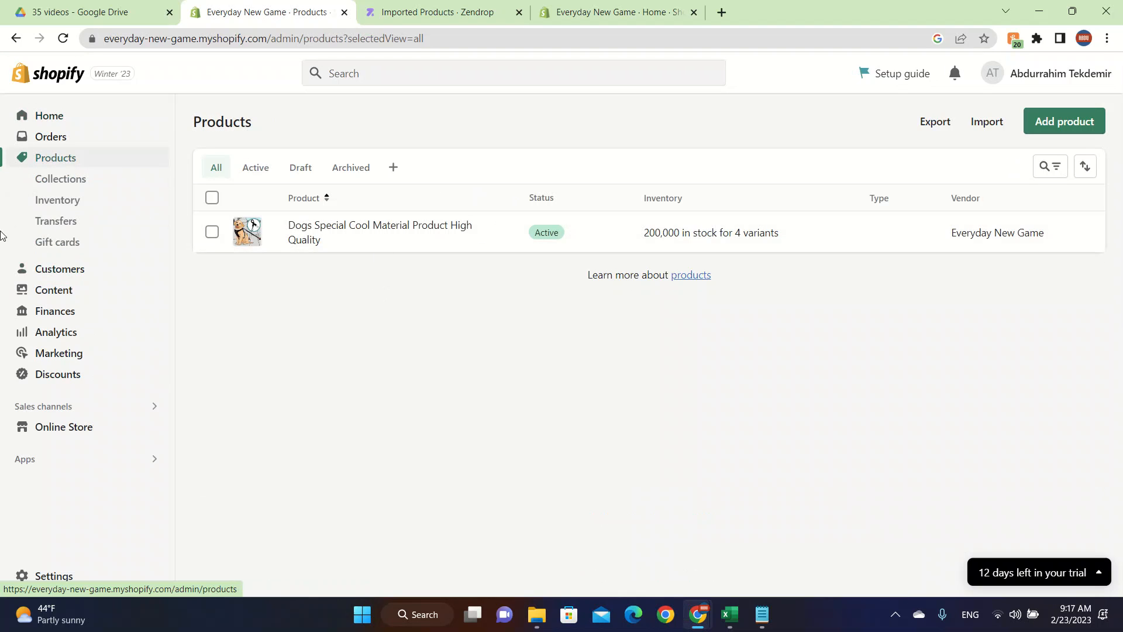
View the Everyday New Game online store from the Shopify admin and examine its home page banner and featured product
left_click(114, 420)
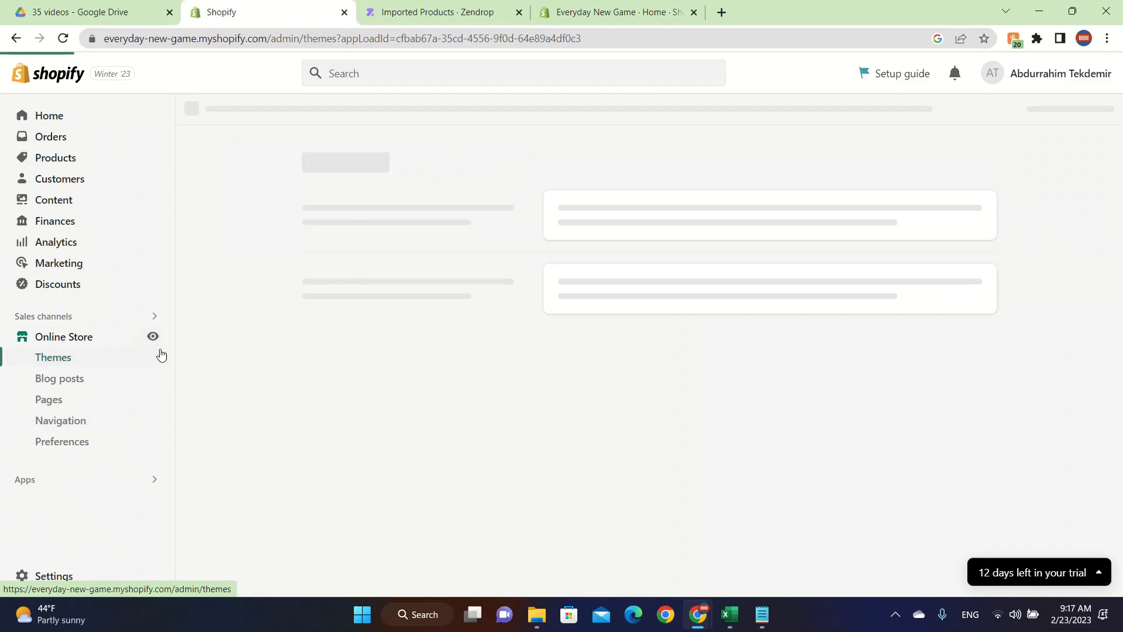
left_click(153, 338)
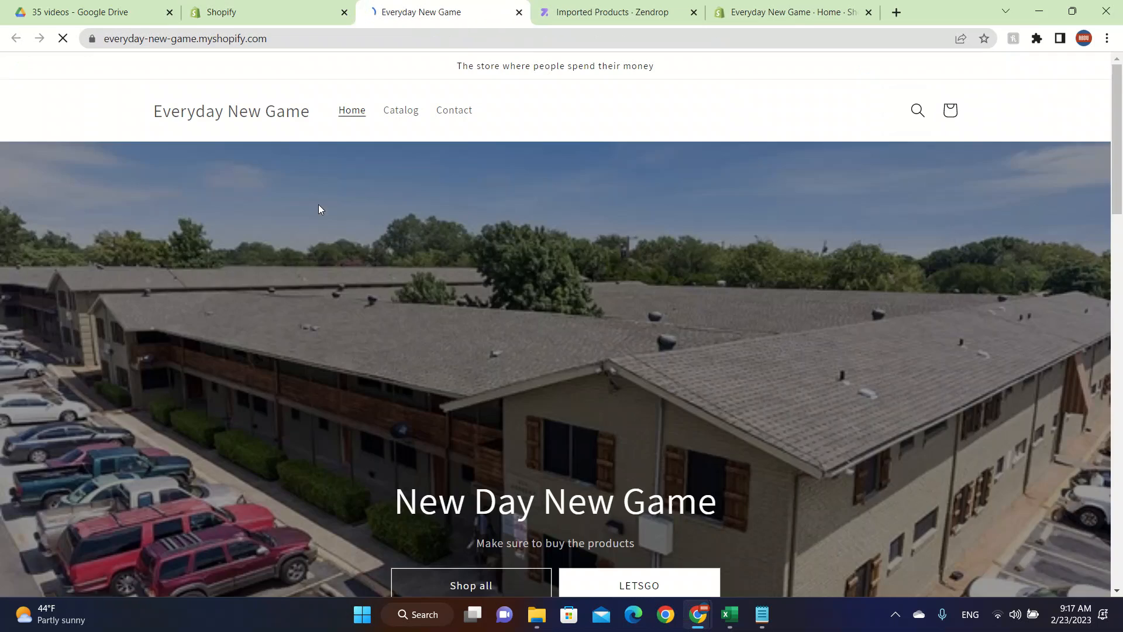
scroll(492, 270, "down", 5)
scroll(492, 270, "down", 7)
scroll(493, 270, "up", 4)
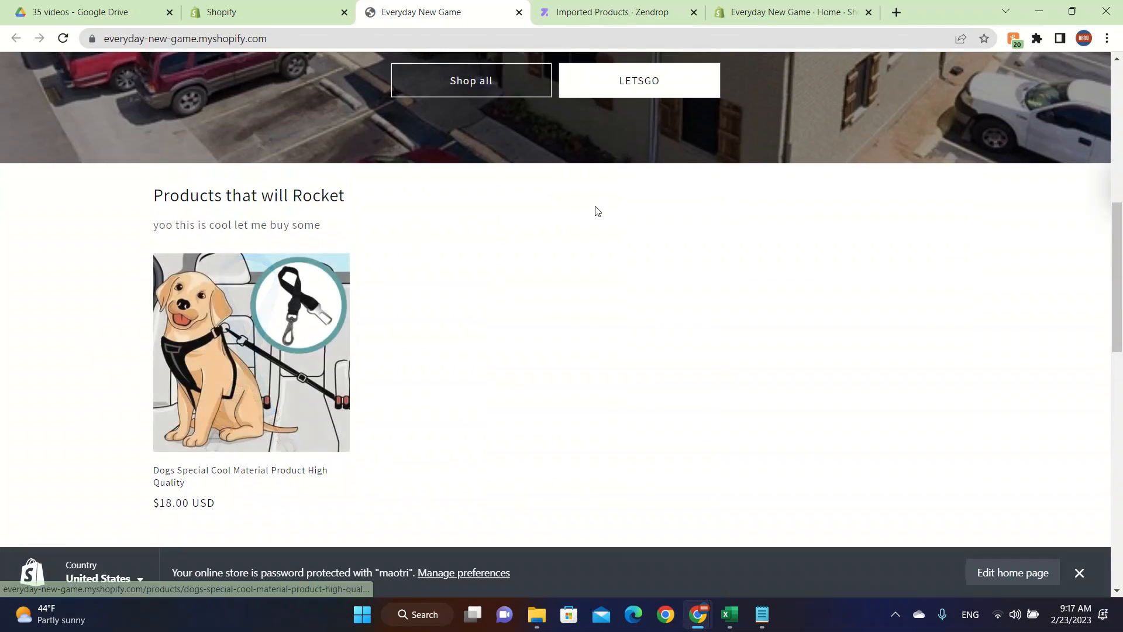
scroll(595, 206, "up", 2)
scroll(595, 211, "up", 6)
scroll(376, 406, "down", 5)
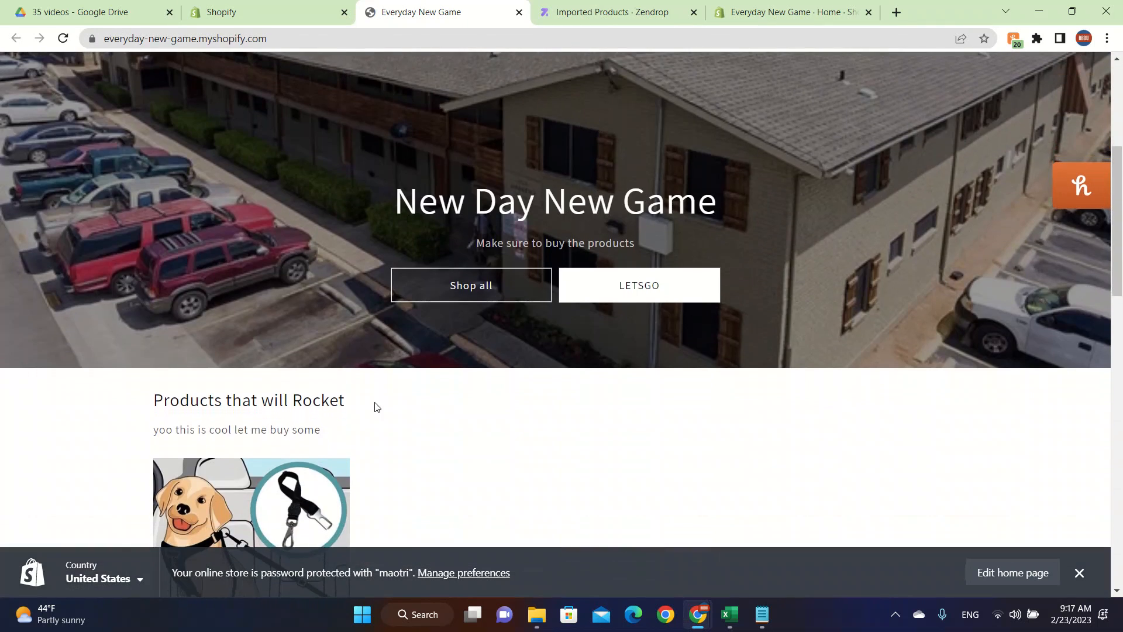
scroll(494, 334, "down", 3)
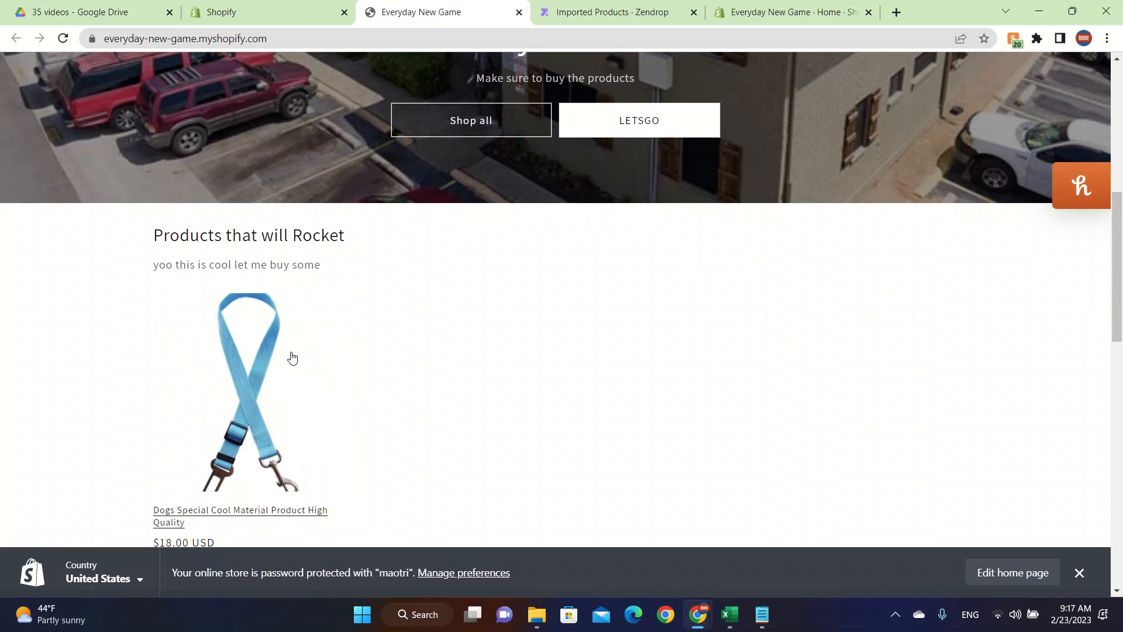
Open the Dogs Special Cool Material Product High Quality in the storefront and check its PRETO, AZUL and VERMELHO variants
left_click(268, 402)
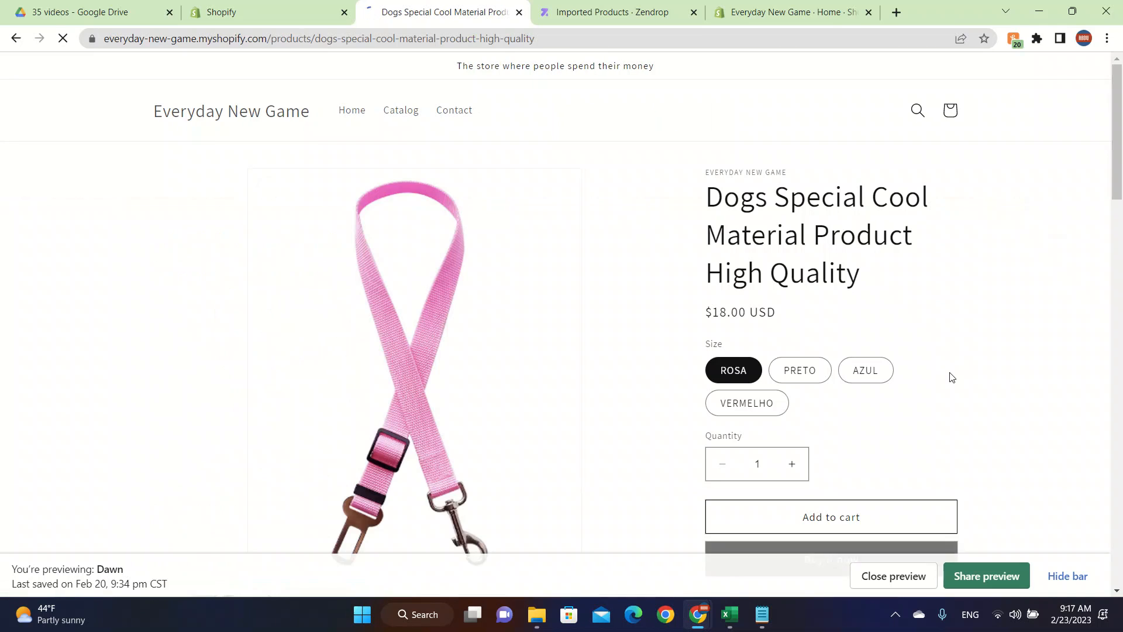
left_click(808, 293)
scroll(807, 301, "down", 1)
left_click(872, 265)
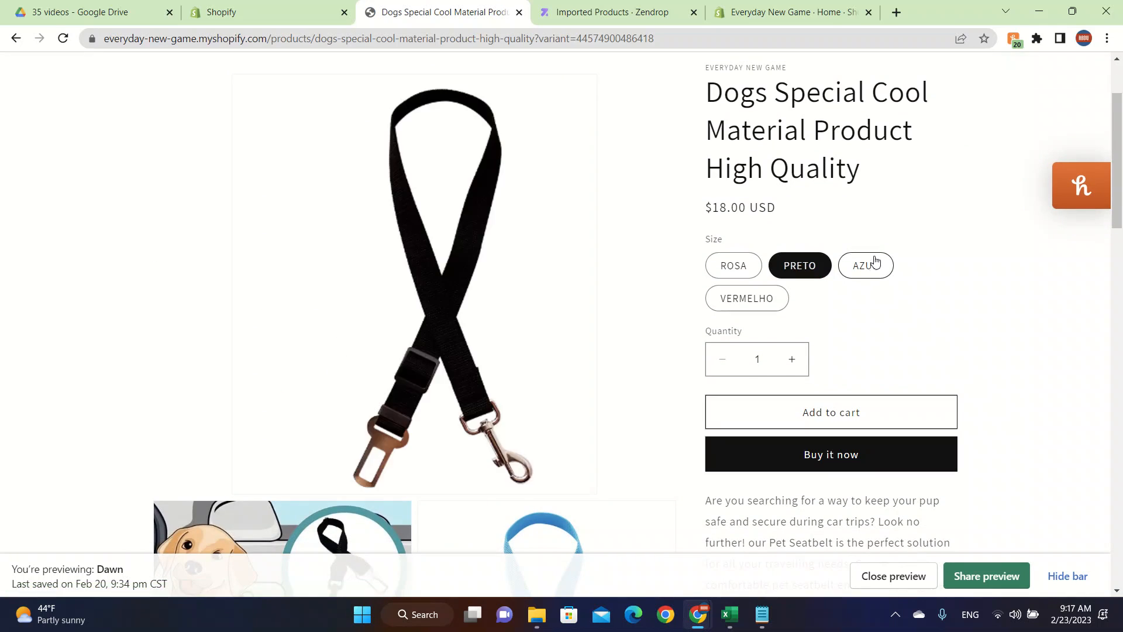
left_click(739, 280)
scroll(740, 279, "down", 1)
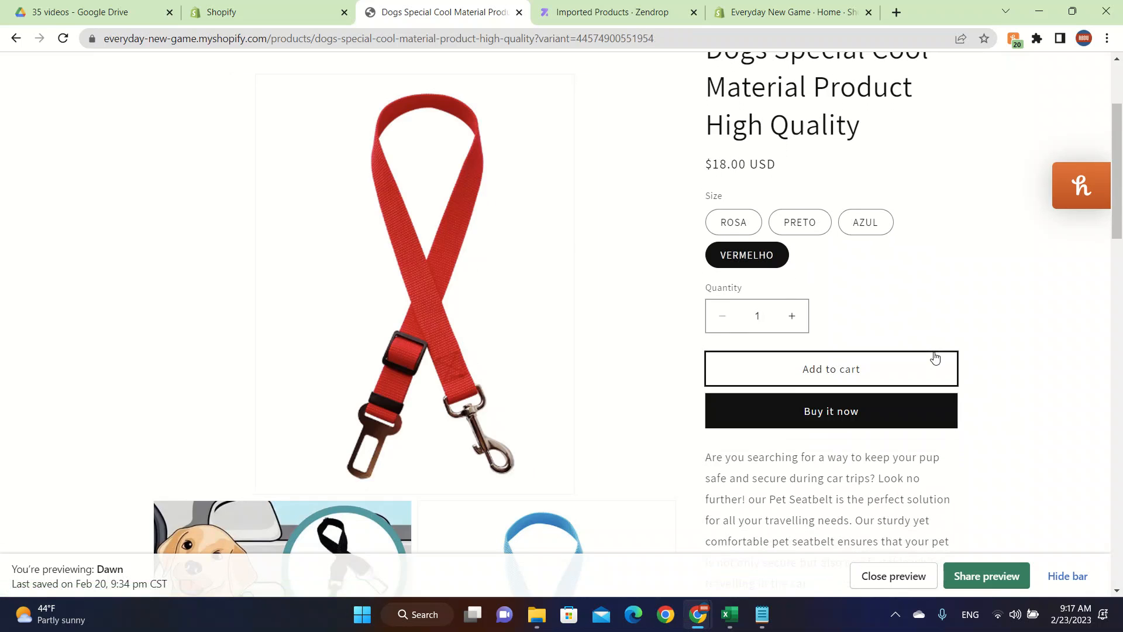
Try to buy the VERMELHO variant directly, highlight the explanation on the checkout page and return to the product page
scroll(866, 357, "down", 1)
left_click(855, 368)
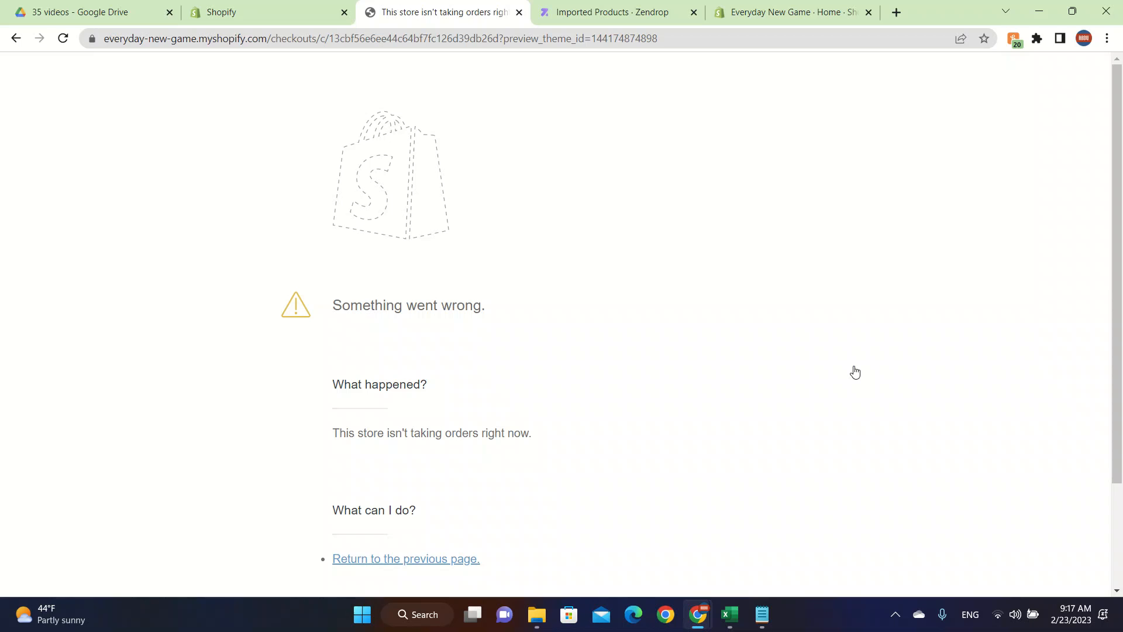
left_click_drag(457, 435, 835, 513)
left_click_drag(395, 400, 705, 464)
left_click_drag(348, 411, 500, 444)
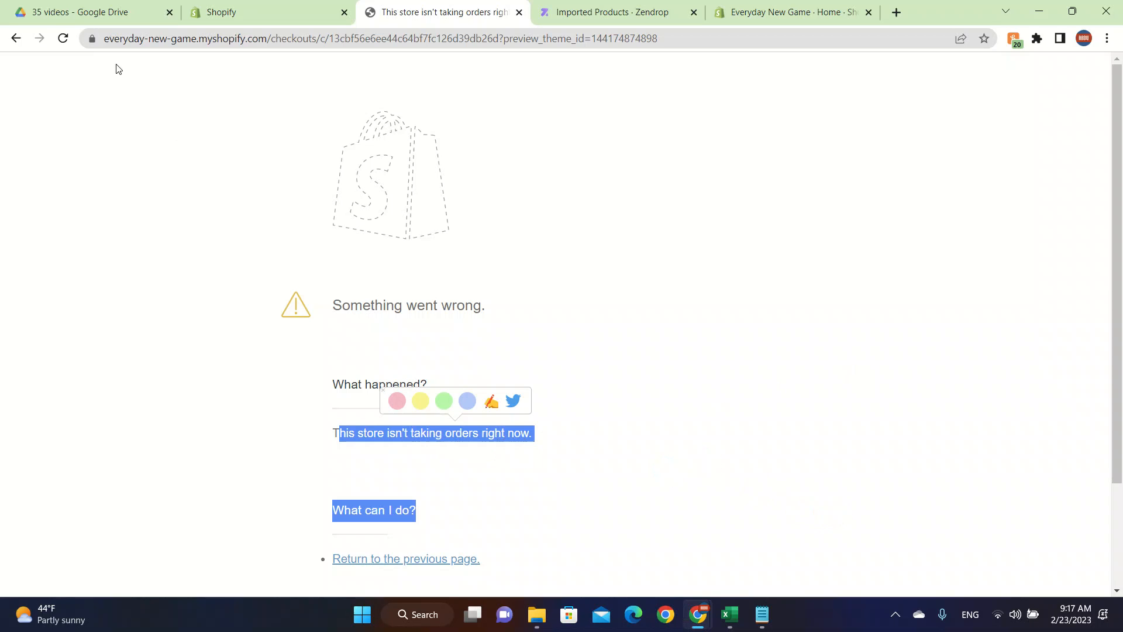
left_click(16, 40)
Examine the storefront product page's photos, description and specifications, including an enlarged view of the pink seatbelt image
scroll(790, 258, "down", 1)
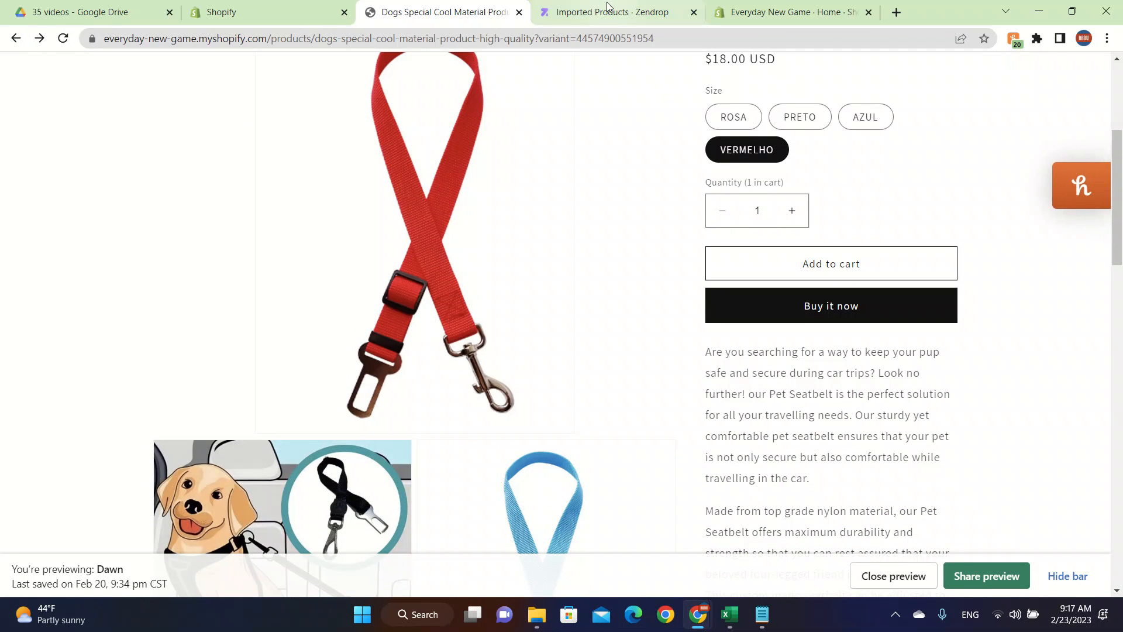
left_click_drag(409, 9, 298, 3)
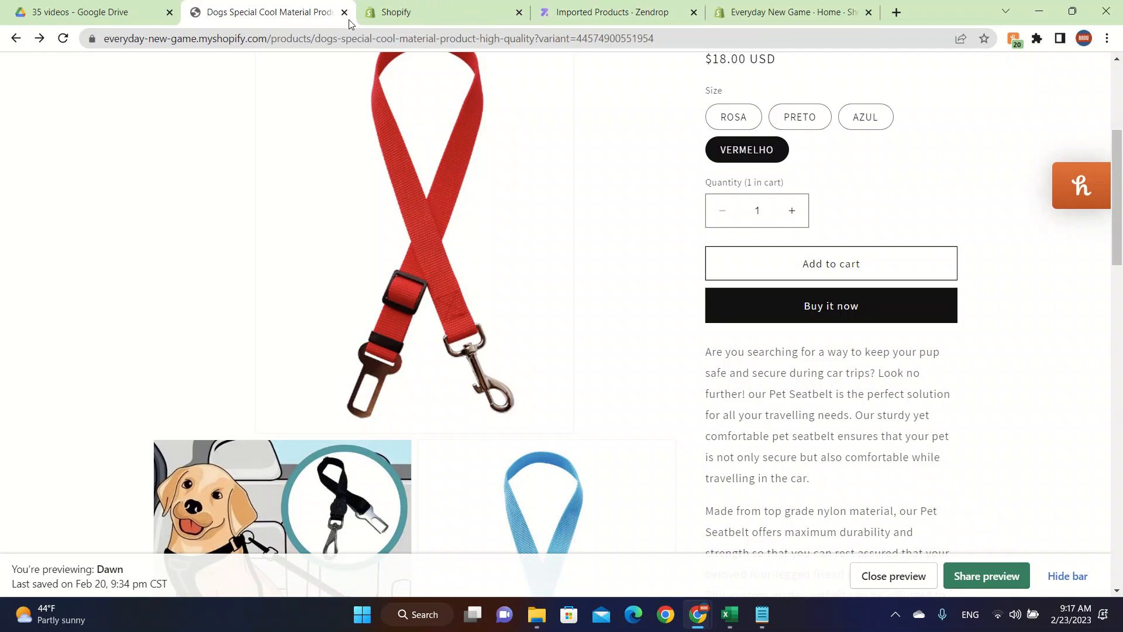
scroll(563, 319, "down", 15)
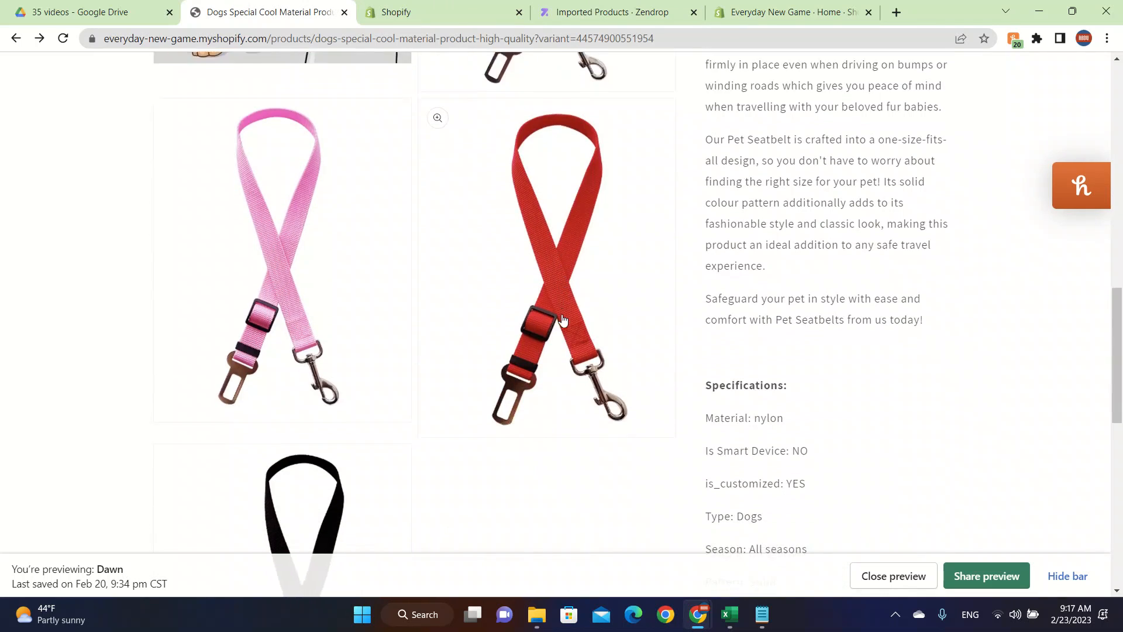
scroll(564, 319, "down", 6)
scroll(561, 318, "up", 20)
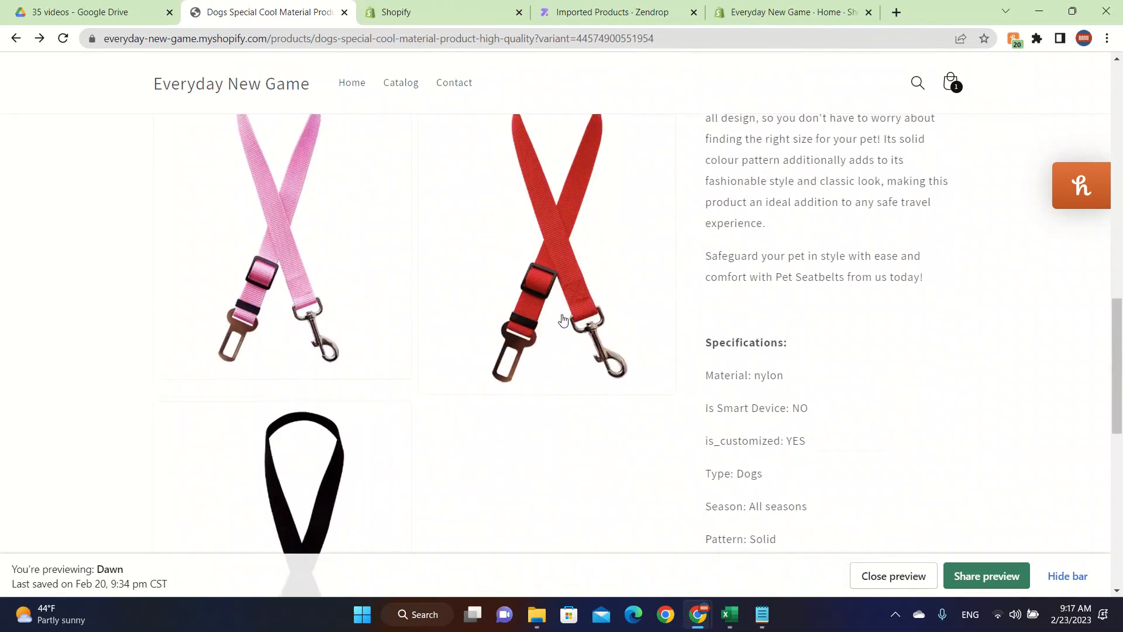
left_click(343, 307)
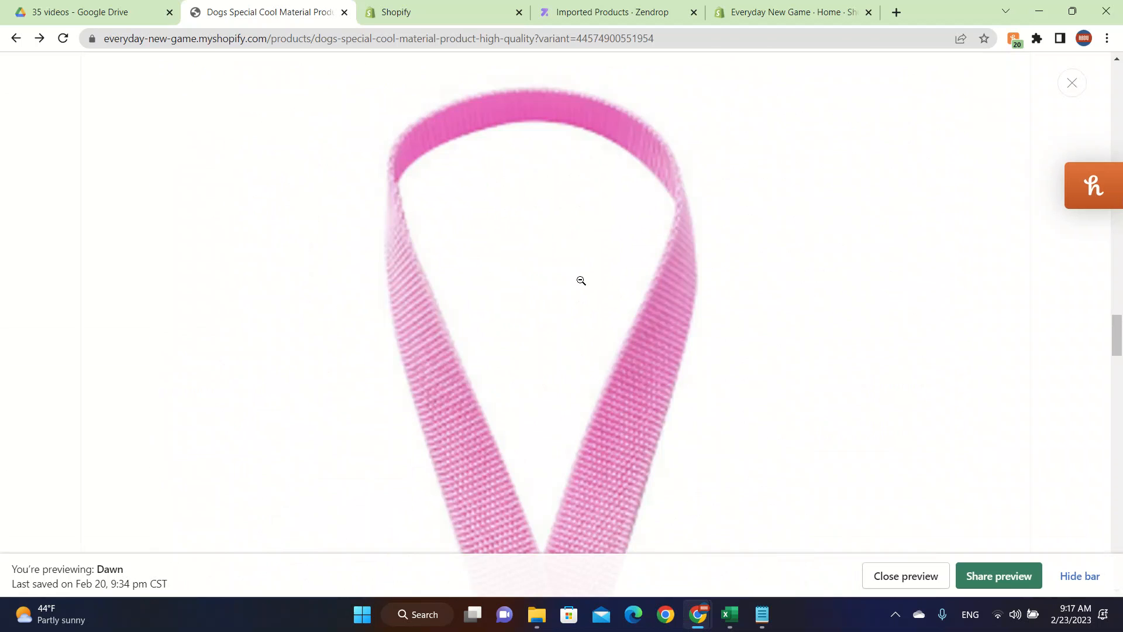
scroll(394, 354, "down", 4)
left_click(152, 338)
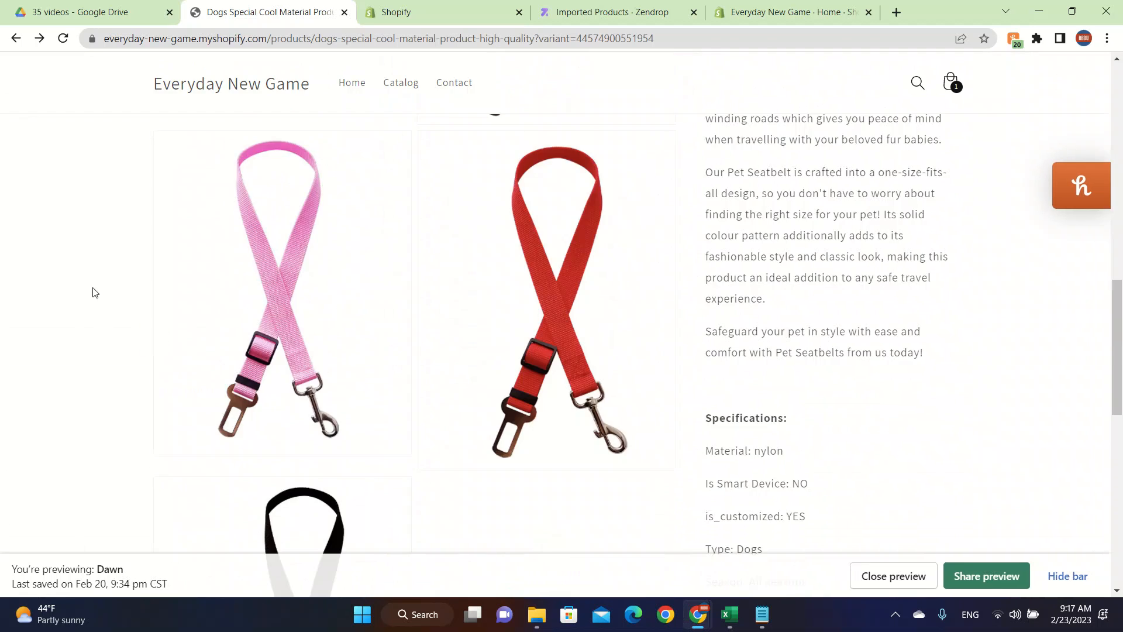
scroll(298, 237, "up", 10)
scroll(771, 379, "down", 5)
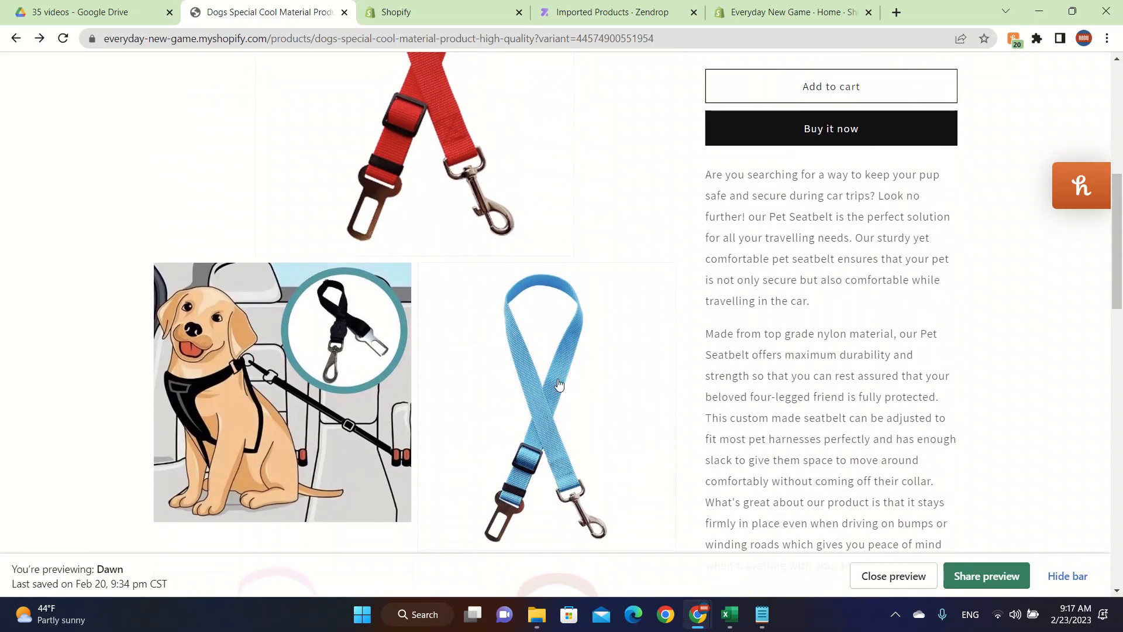
Close the storefront page, switch to Zendrop and review its Import List, Imported Products and Dashboard pages
left_click(343, 14)
left_click(368, 14)
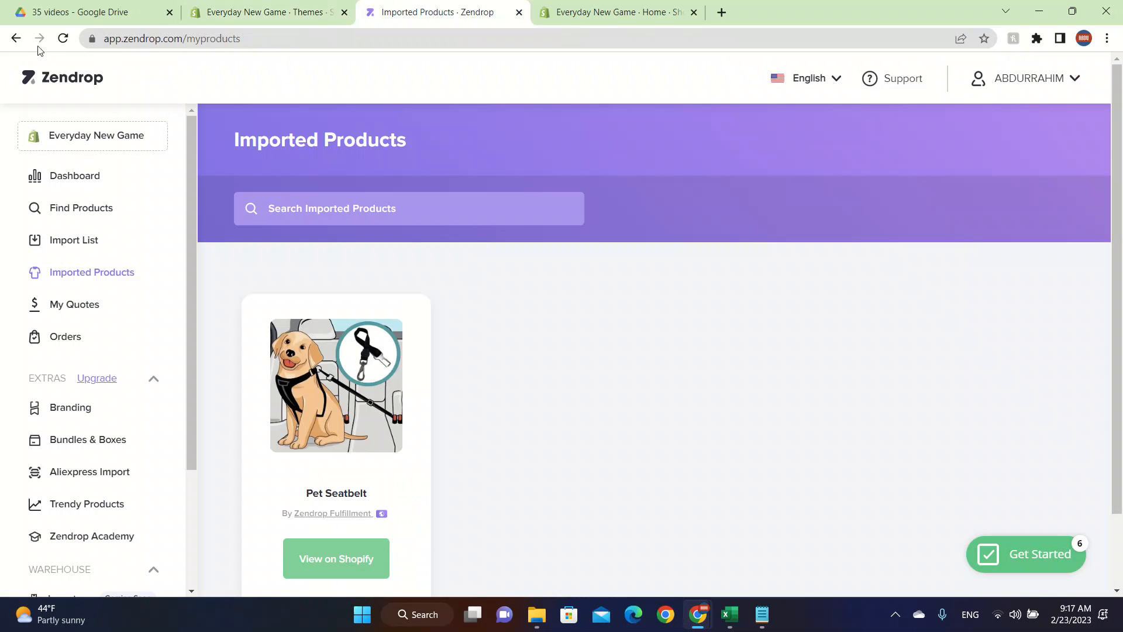
left_click(16, 38)
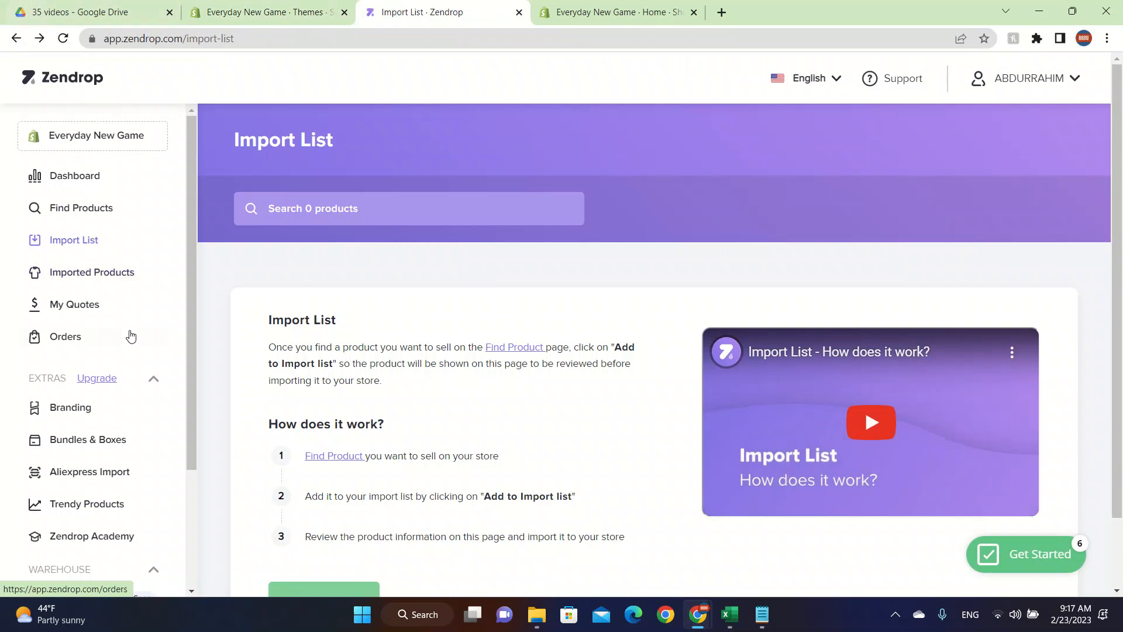
left_click(104, 242)
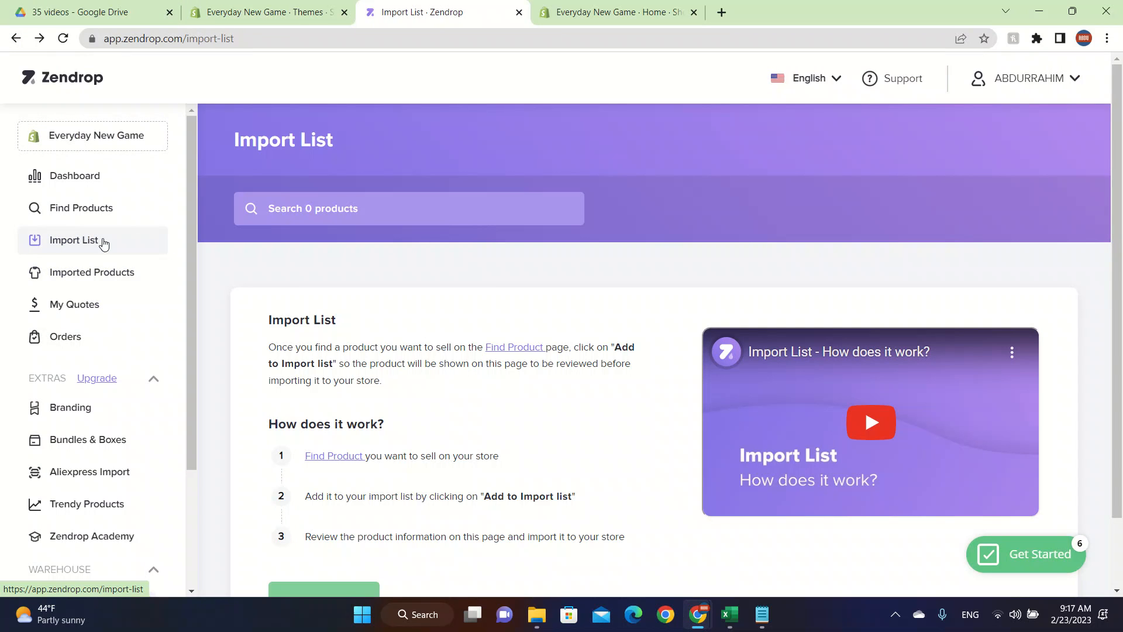
left_click(139, 282)
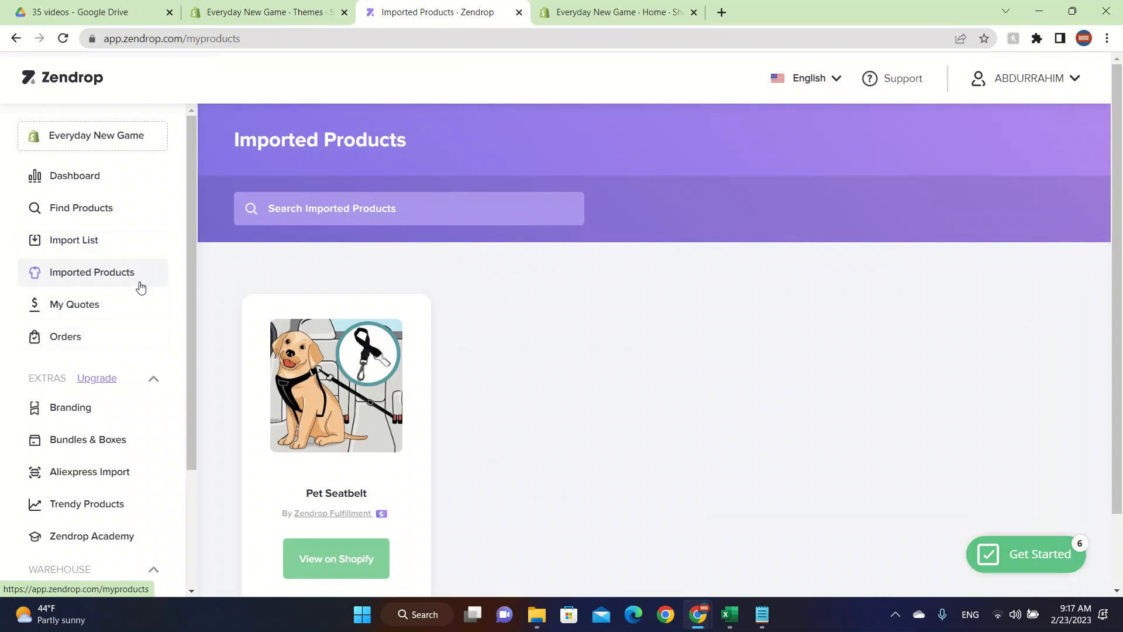
left_click(142, 176)
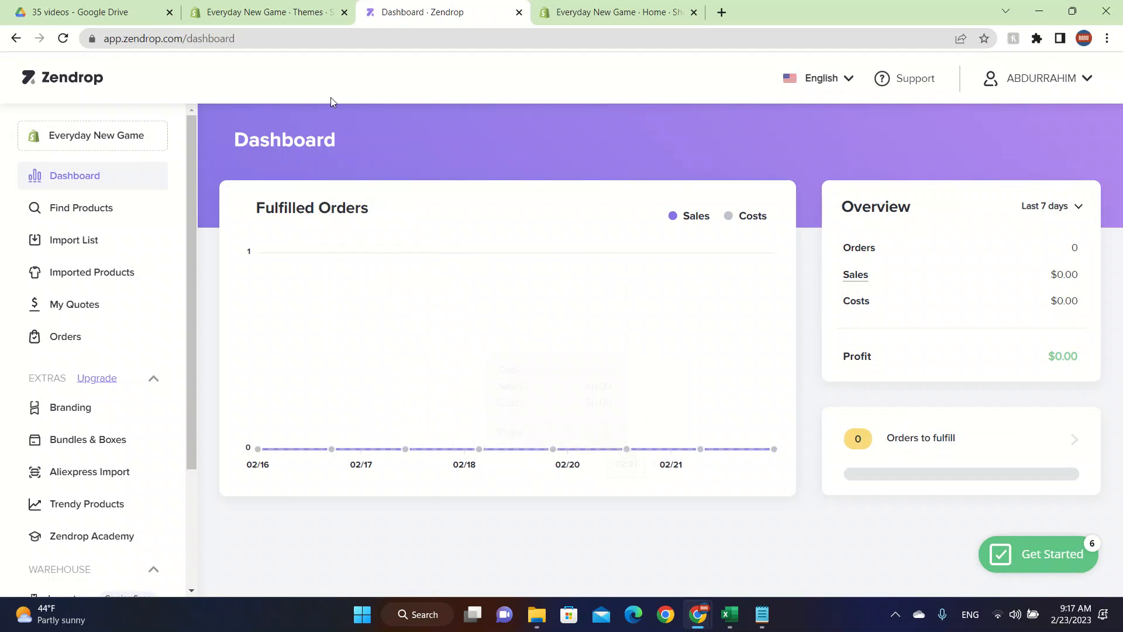
left_click(271, 10)
left_click(386, 7)
Browse Zendrop's product catalog and add the Pocket Training Sweatpants to the import list
left_click(139, 217)
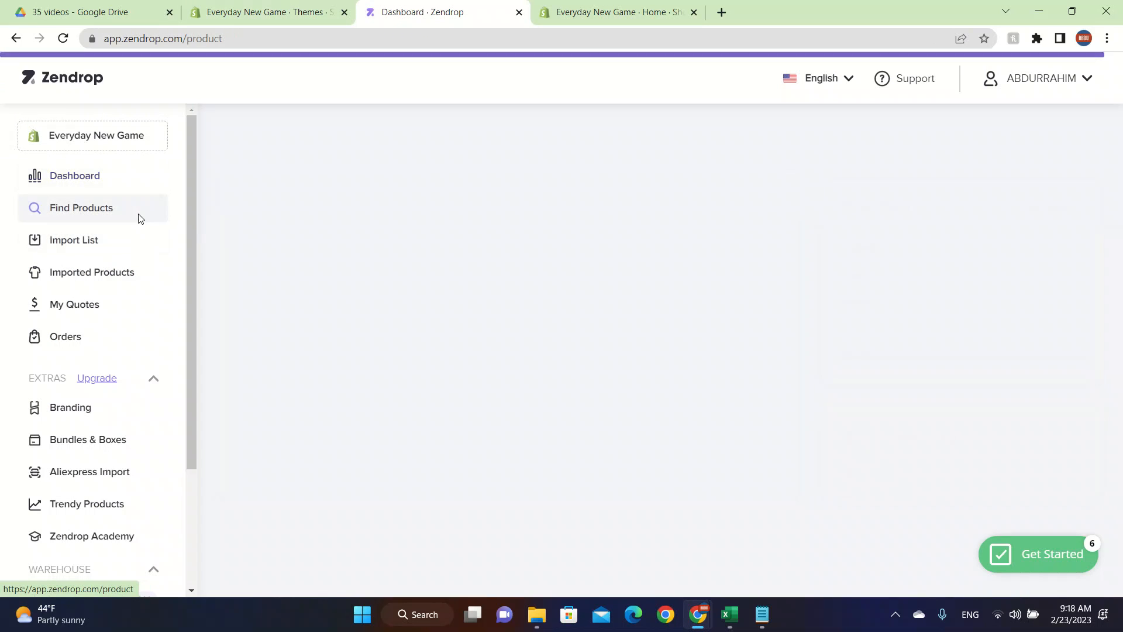
scroll(497, 304, "down", 2)
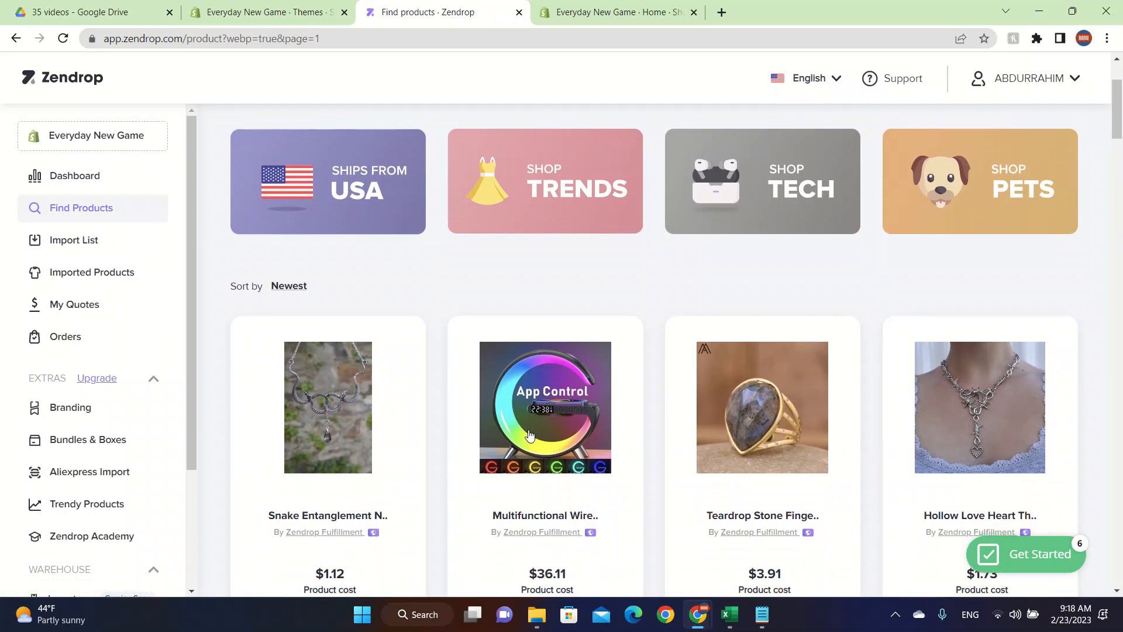
scroll(529, 271, "down", 5)
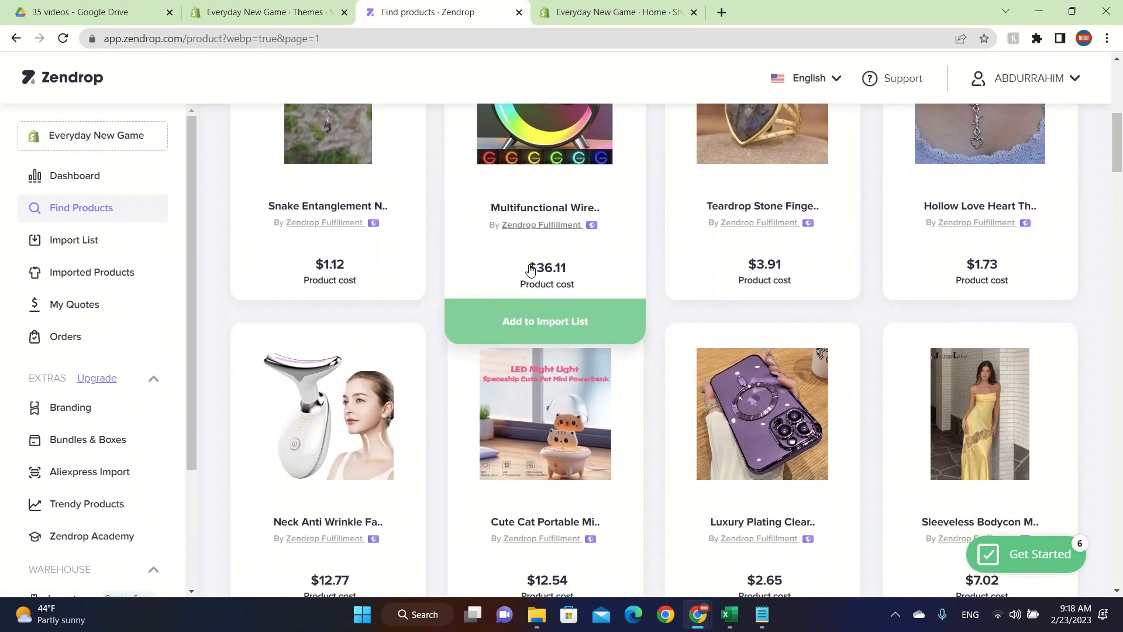
scroll(761, 400, "down", 2)
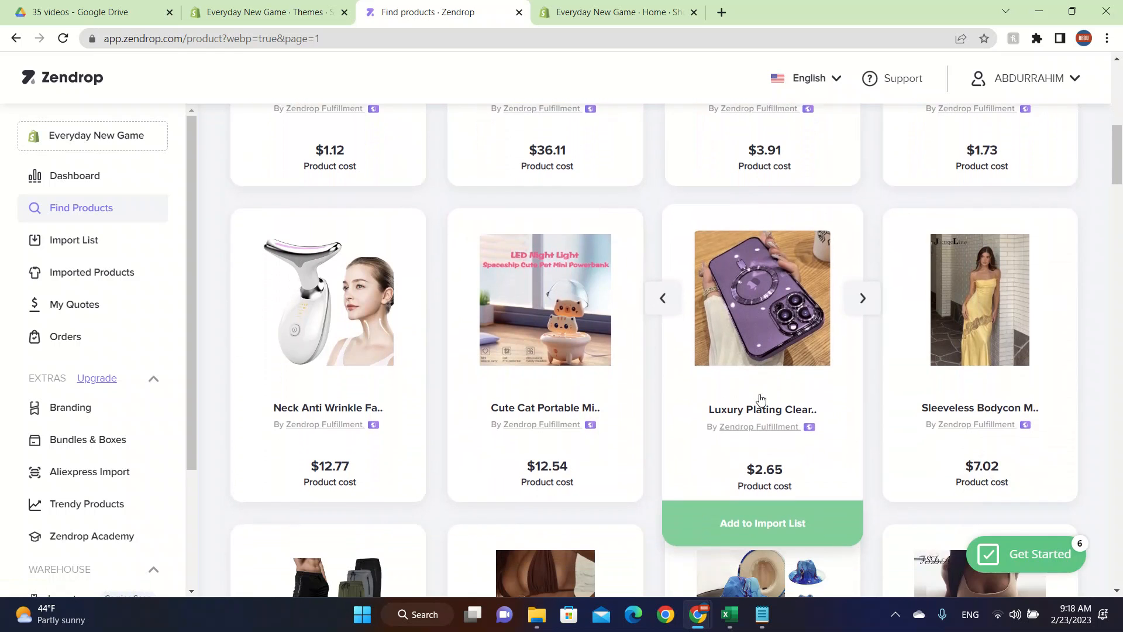
scroll(760, 400, "down", 1)
scroll(835, 433, "down", 4)
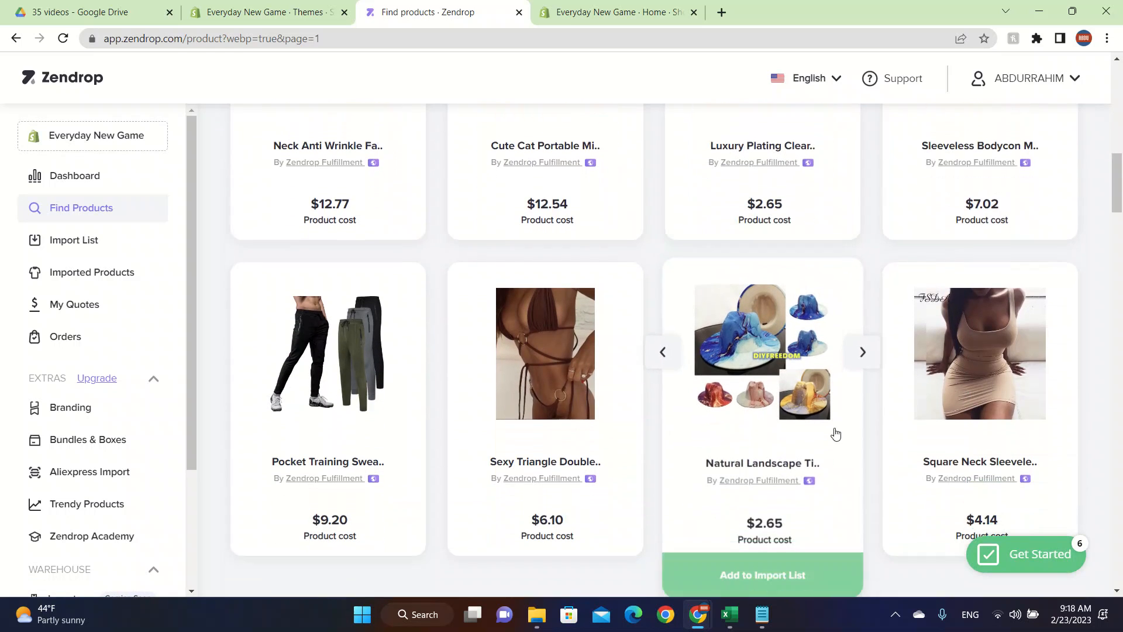
scroll(835, 434, "down", 1)
scroll(819, 444, "down", 2)
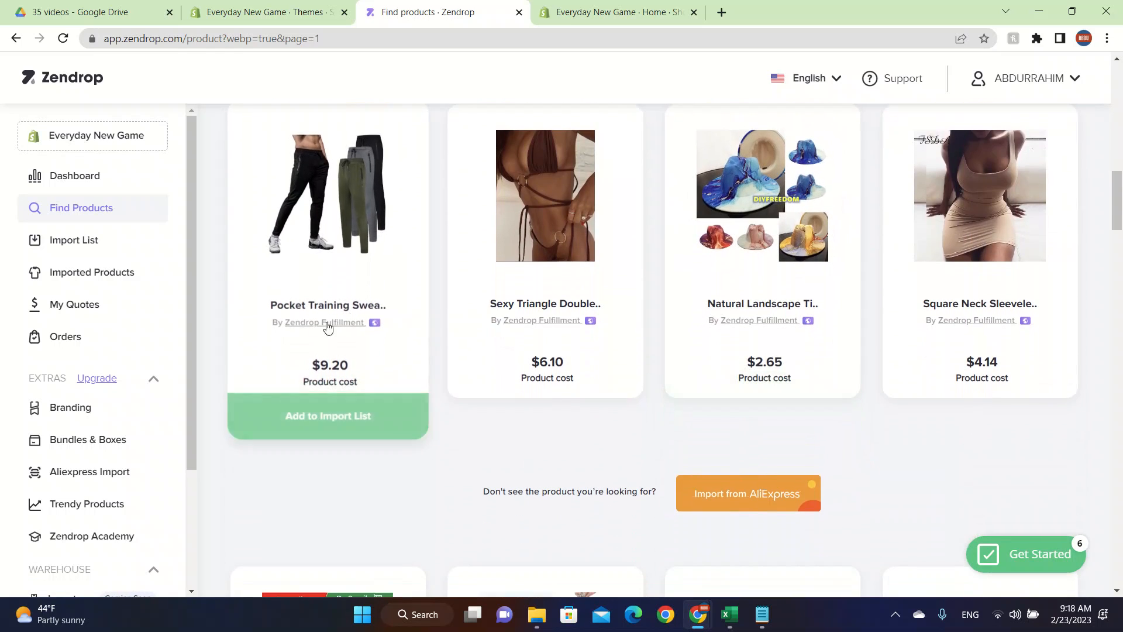
left_click(350, 412)
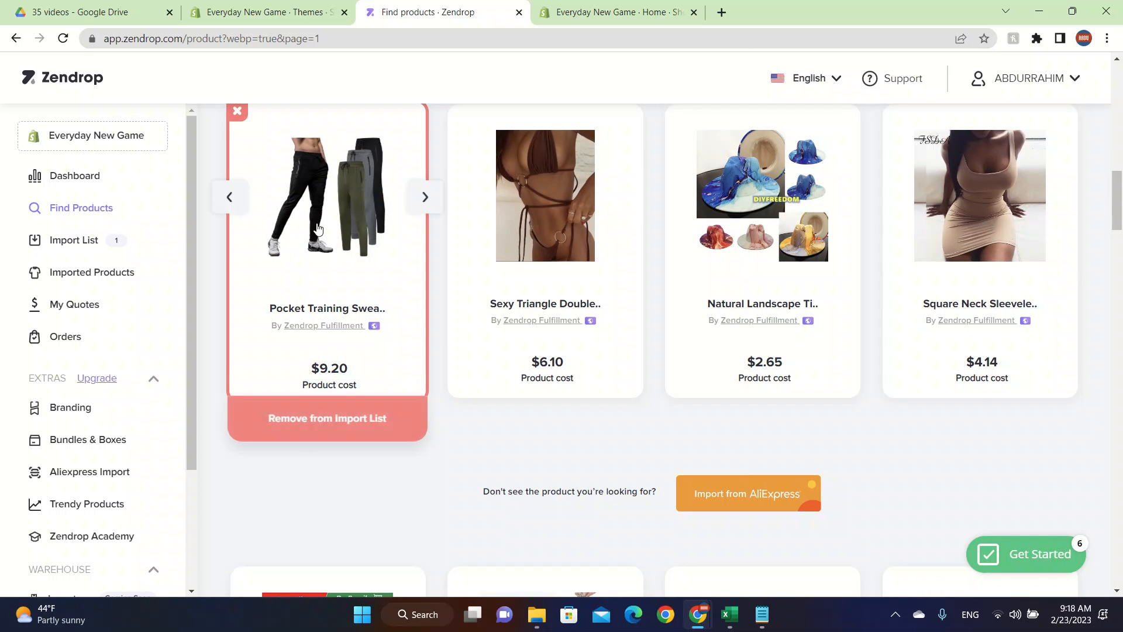
Open the Pocket Training Sweatpants product page and review its photos, description and per-variant product and shipping costs
left_click(319, 227)
scroll(979, 436, "down", 3)
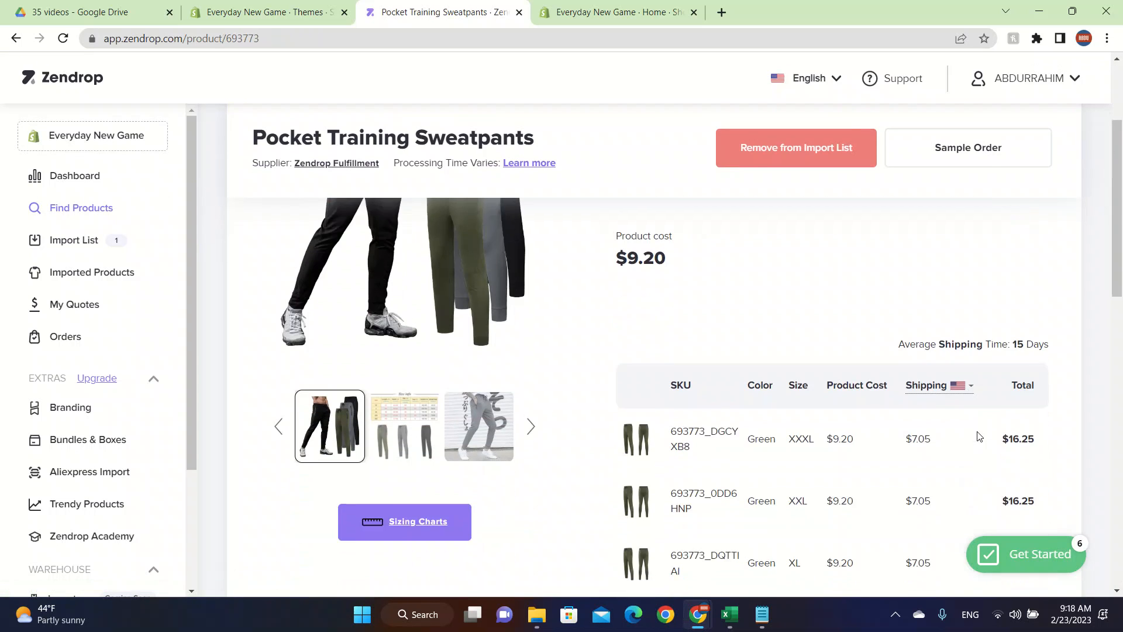
scroll(979, 436, "down", 5)
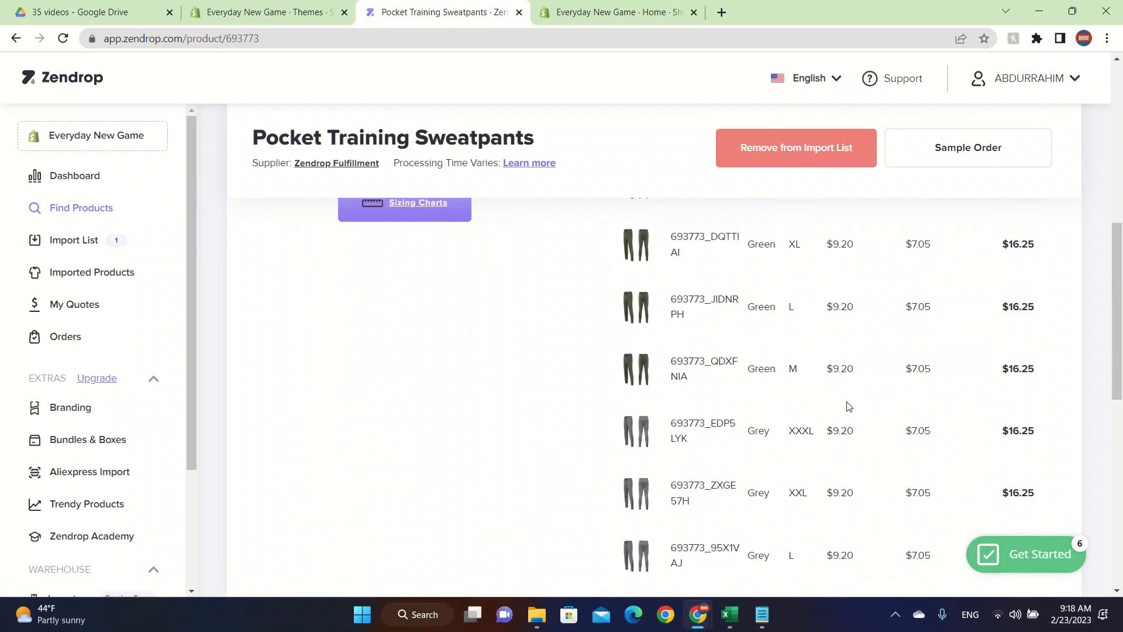
scroll(849, 406, "up", 6)
scroll(934, 318, "down", 1)
scroll(801, 172, "up", 3)
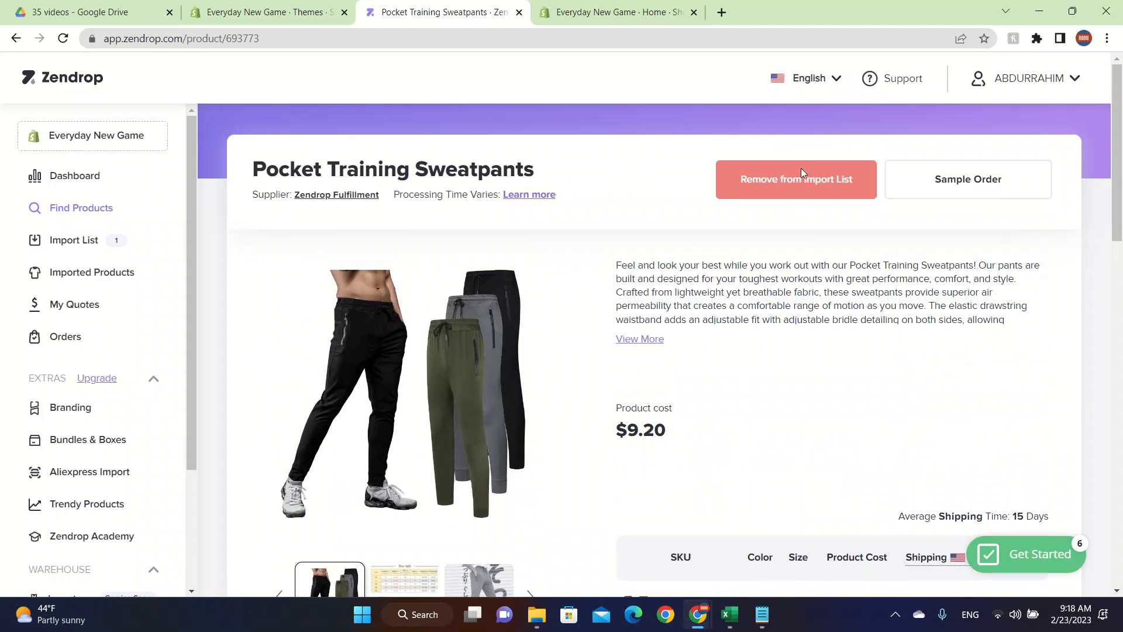
Import the Pocket Training Sweatpants from the Import List to the store and open the Imported Products page
left_click(43, 248)
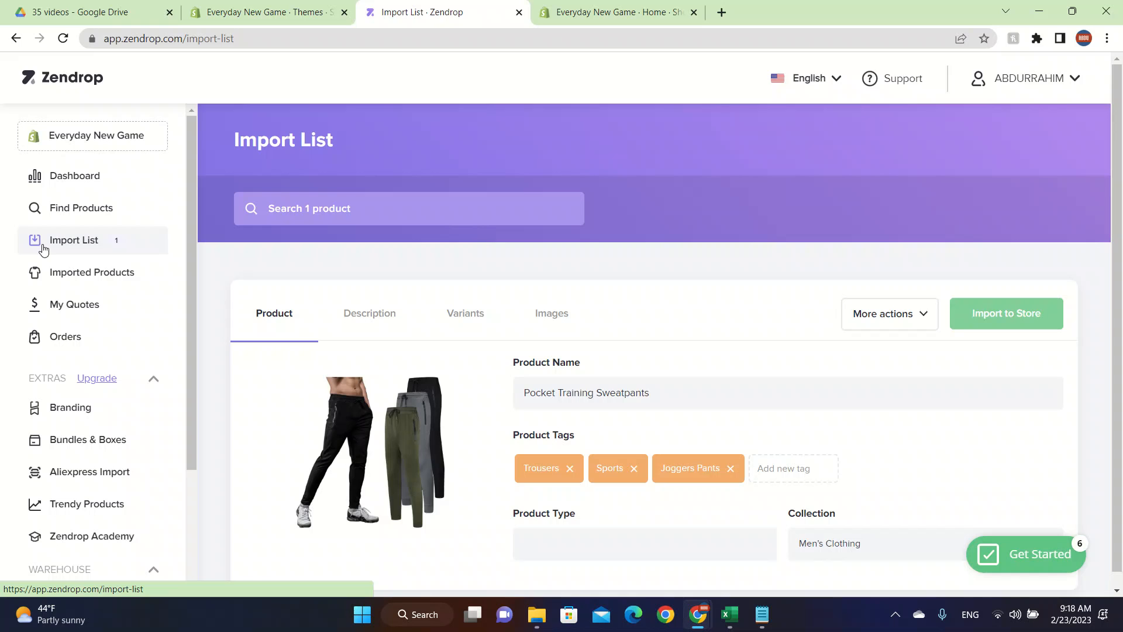
scroll(497, 289, "down", 1)
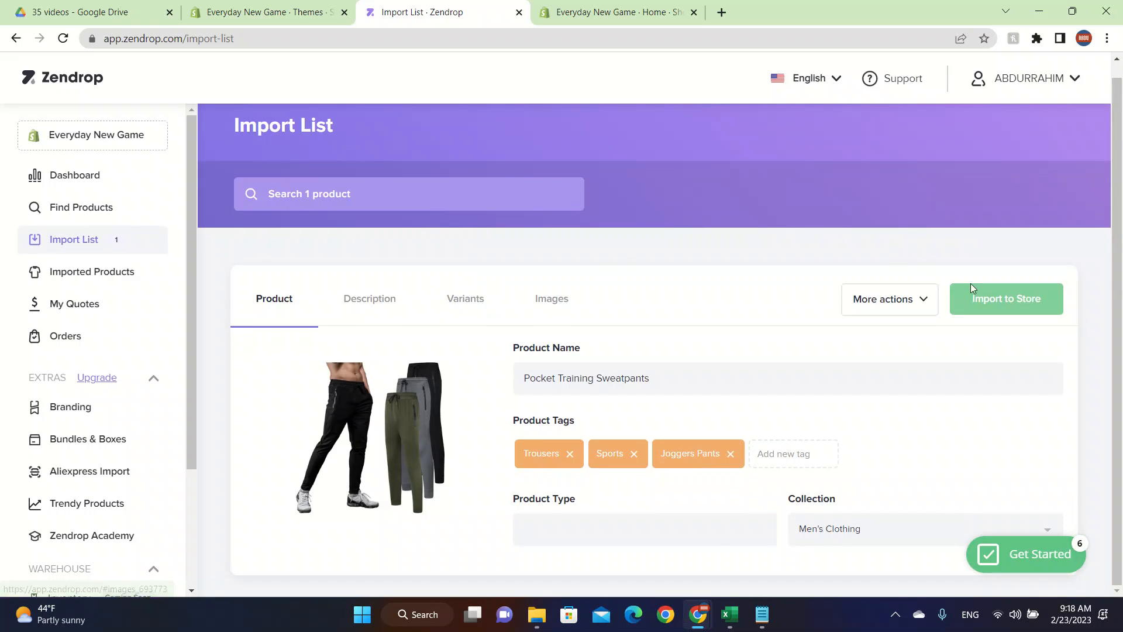
left_click(1013, 300)
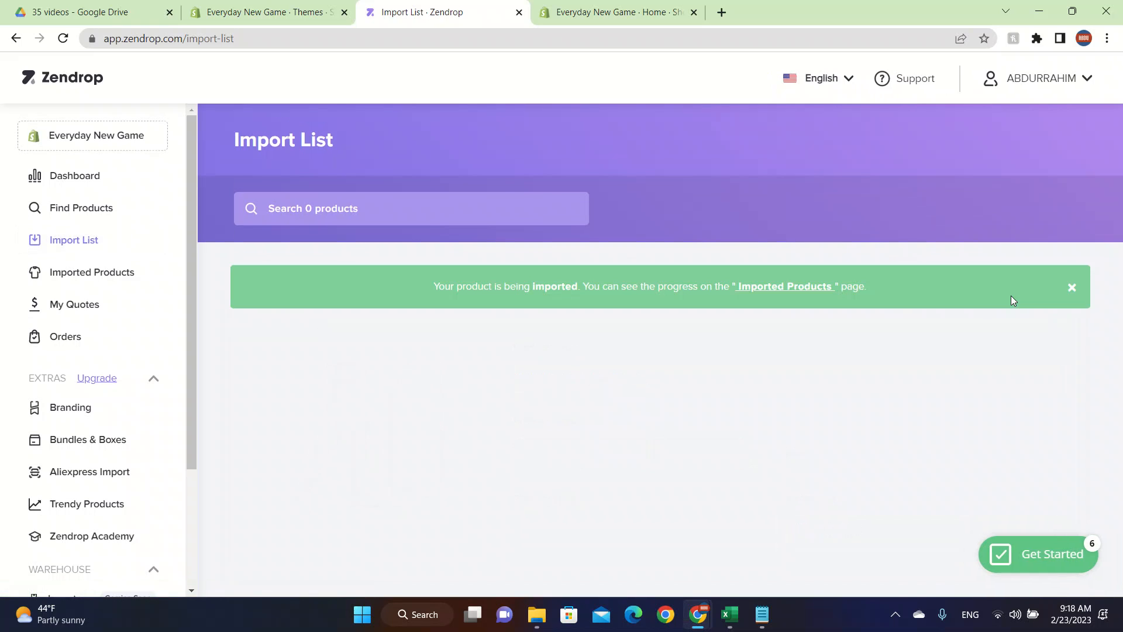
left_click(774, 286)
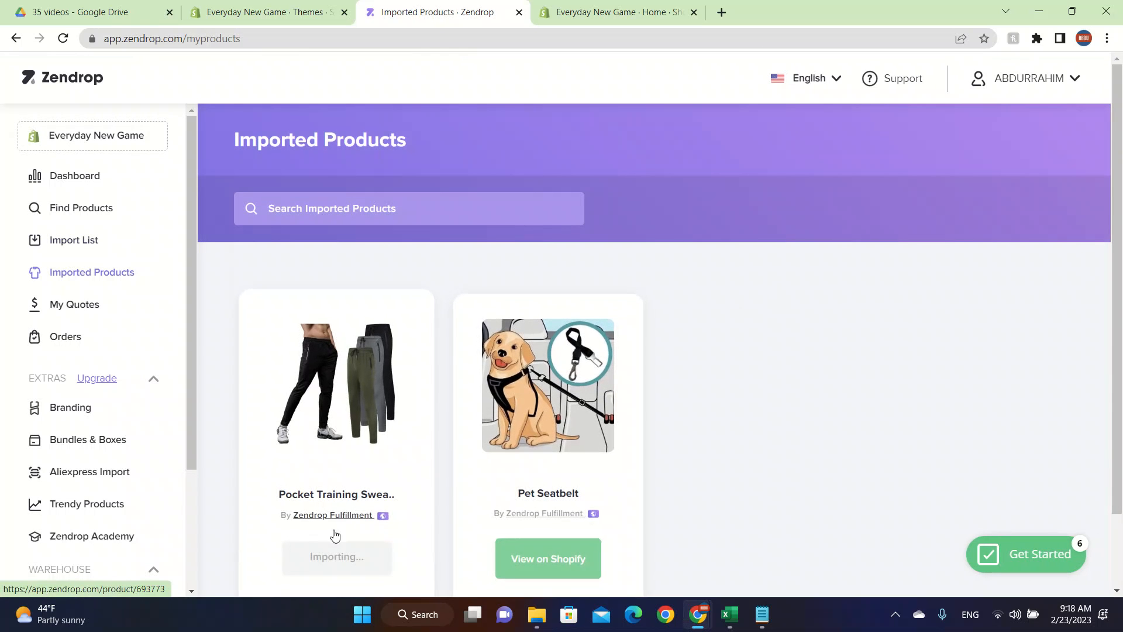
Switch to the Shopify admin, open the product list and reload it to check the imported sweatpants
left_click(260, 6)
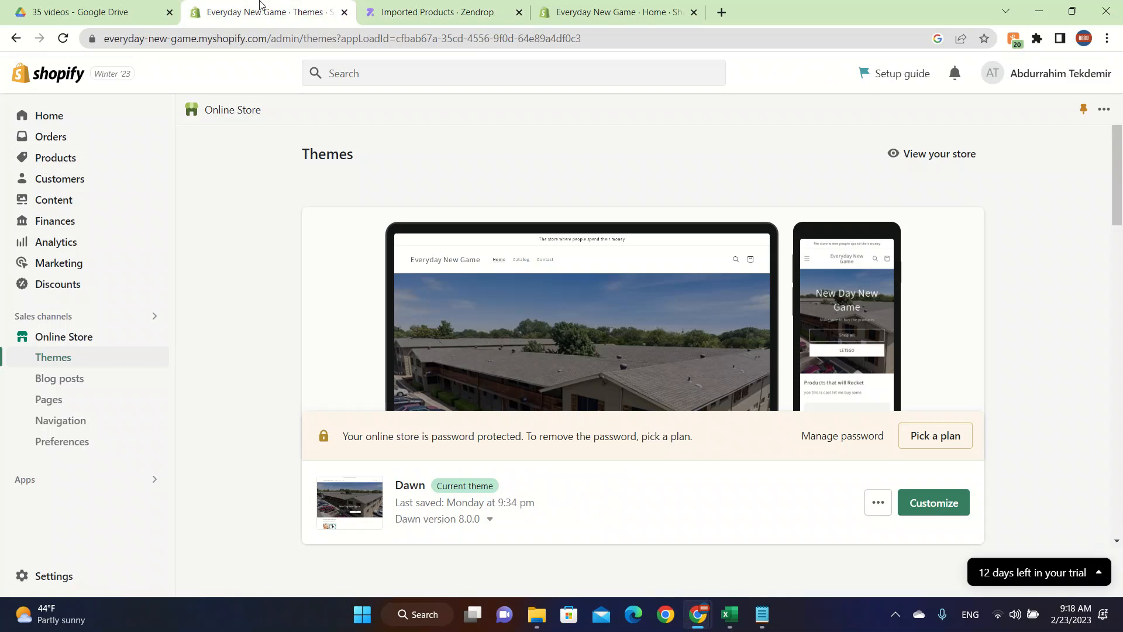
left_click(74, 156)
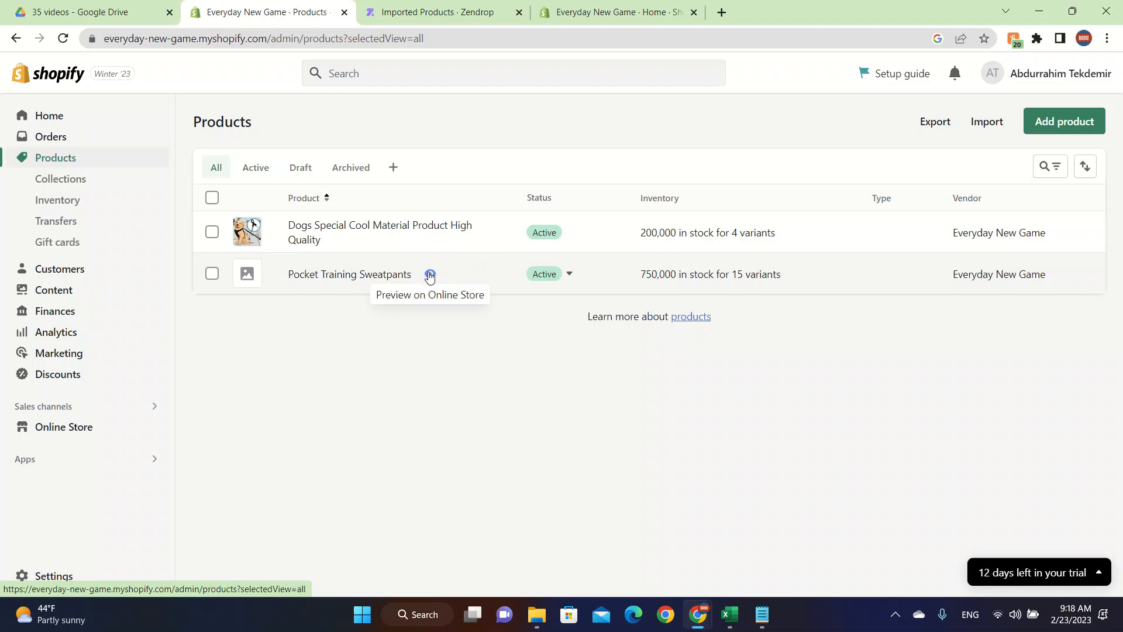
left_click(87, 9)
left_click(250, 9)
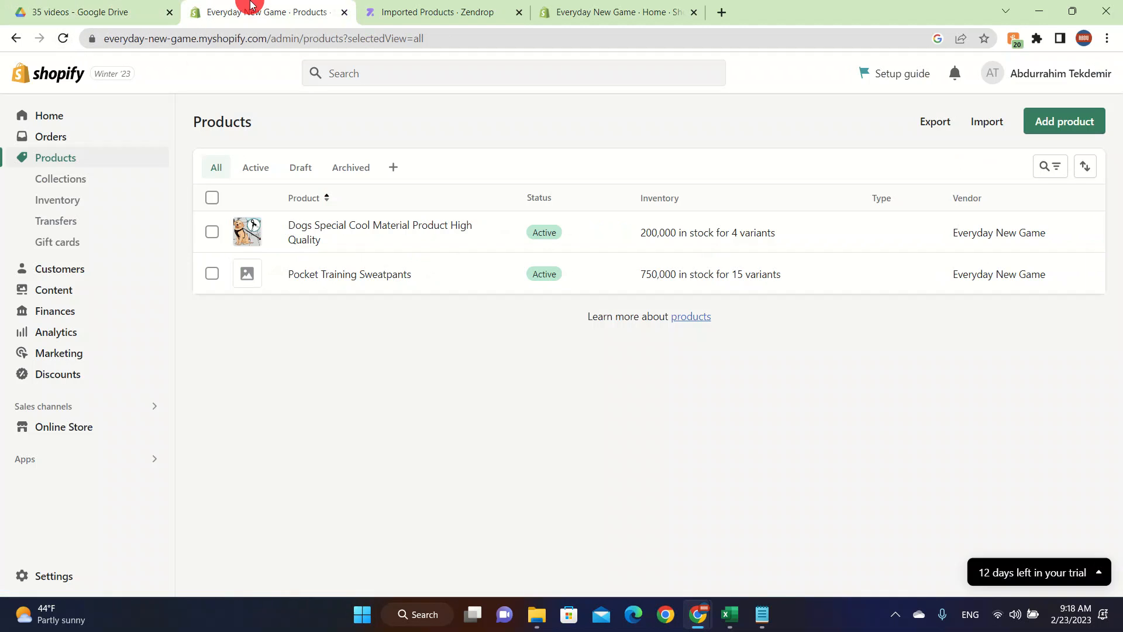
left_click(372, 10)
left_click(279, 7)
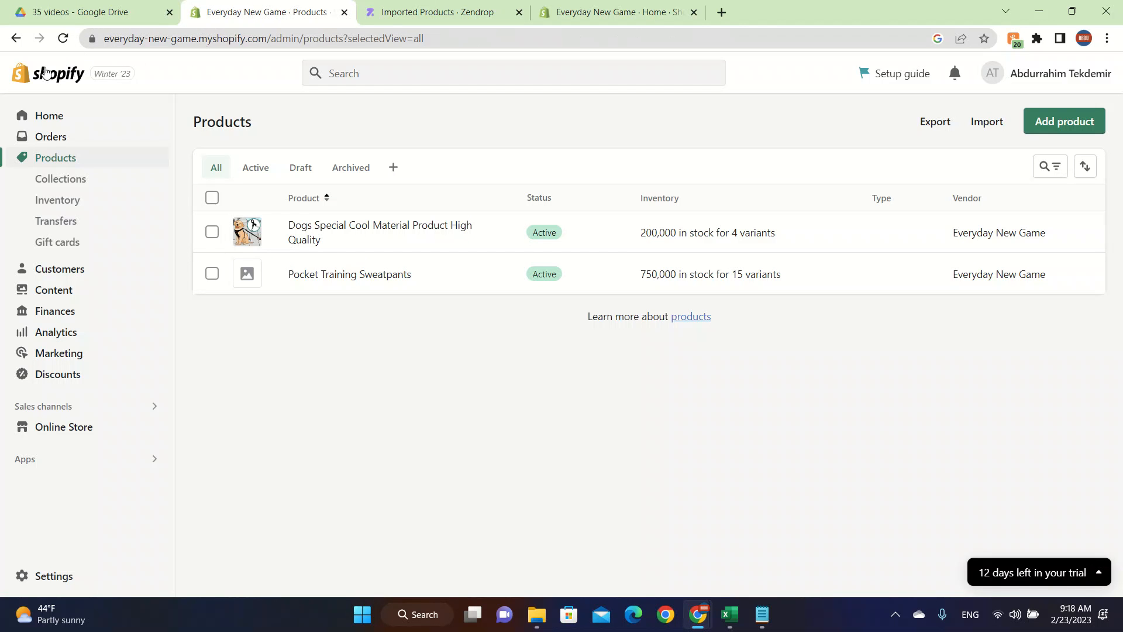
left_click(68, 41)
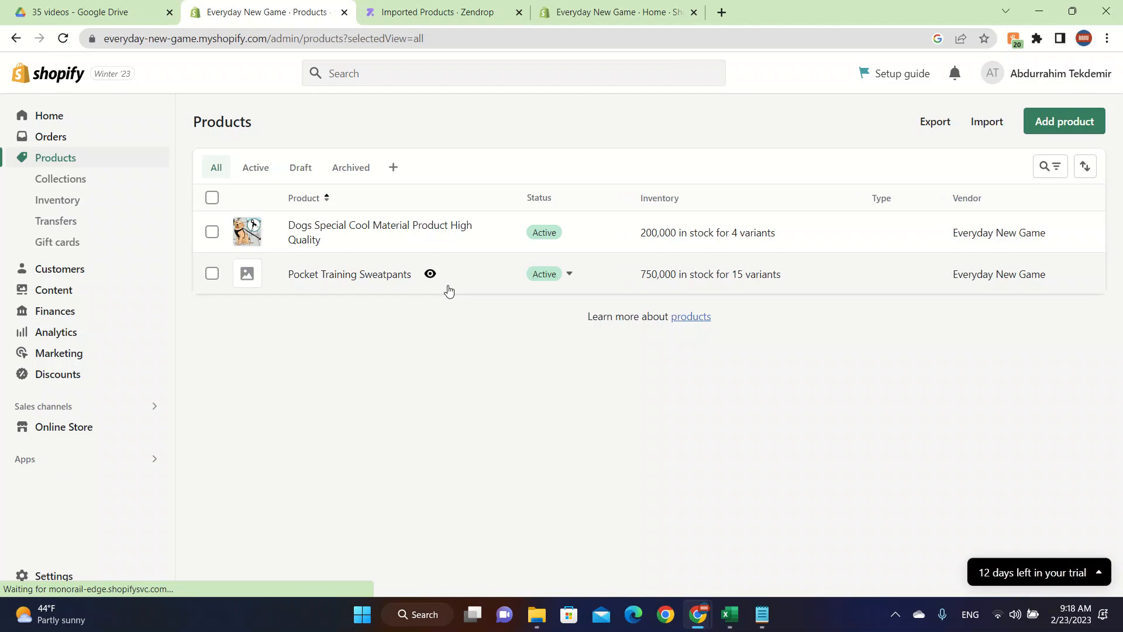
Open the Pocket Training Sweatpants in Shopify and review the description, media and variant options
left_click(637, 286)
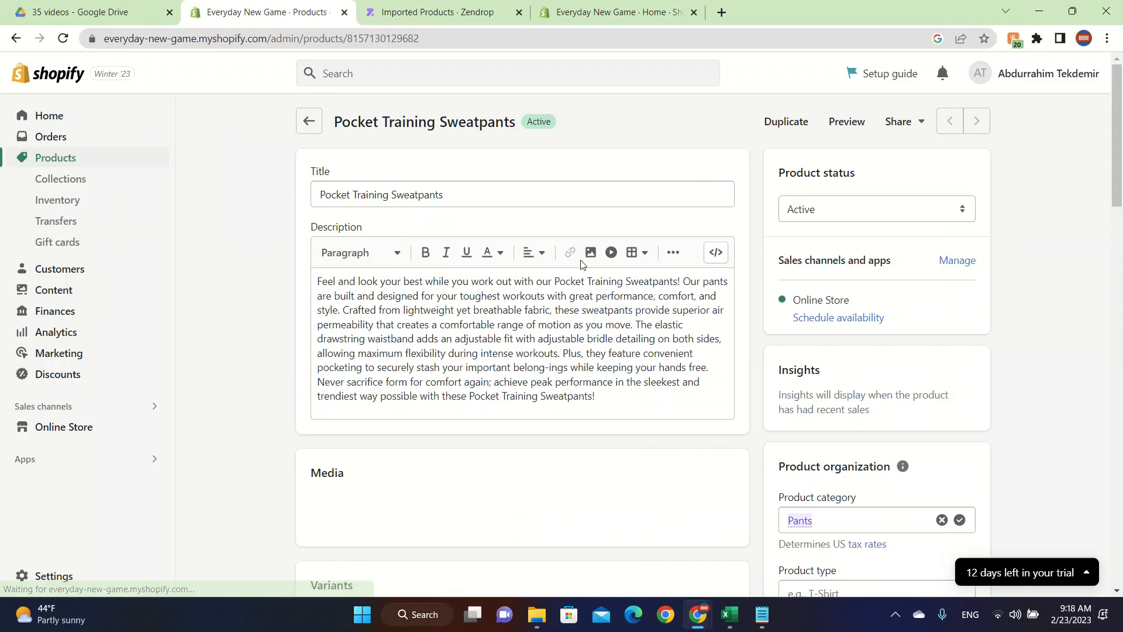
scroll(738, 323, "down", 4)
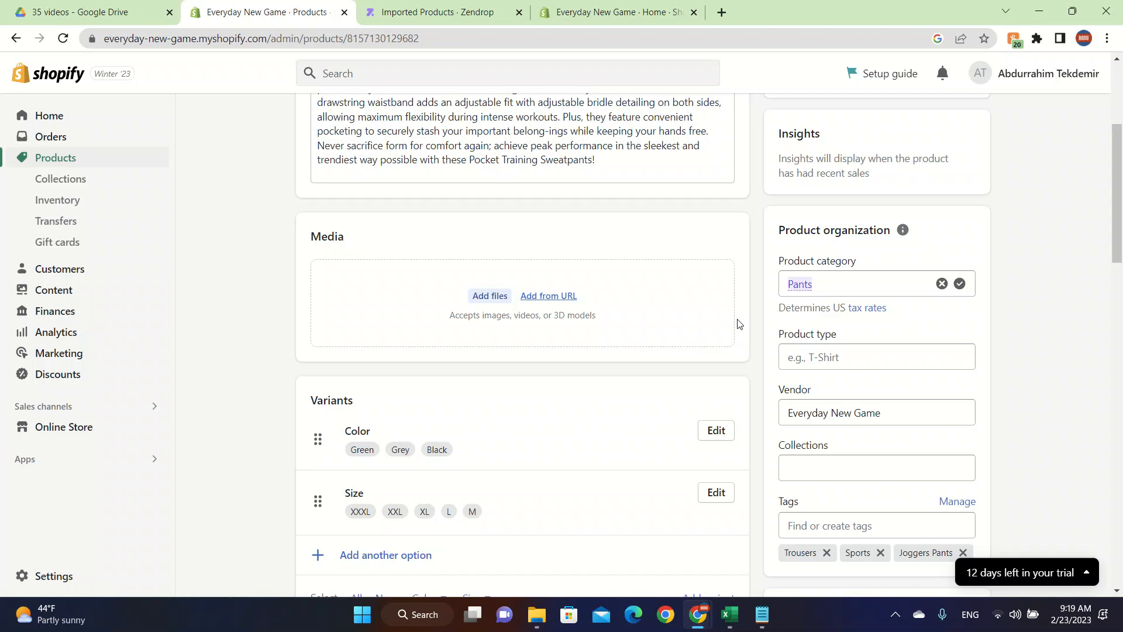
scroll(364, 283, "up", 4)
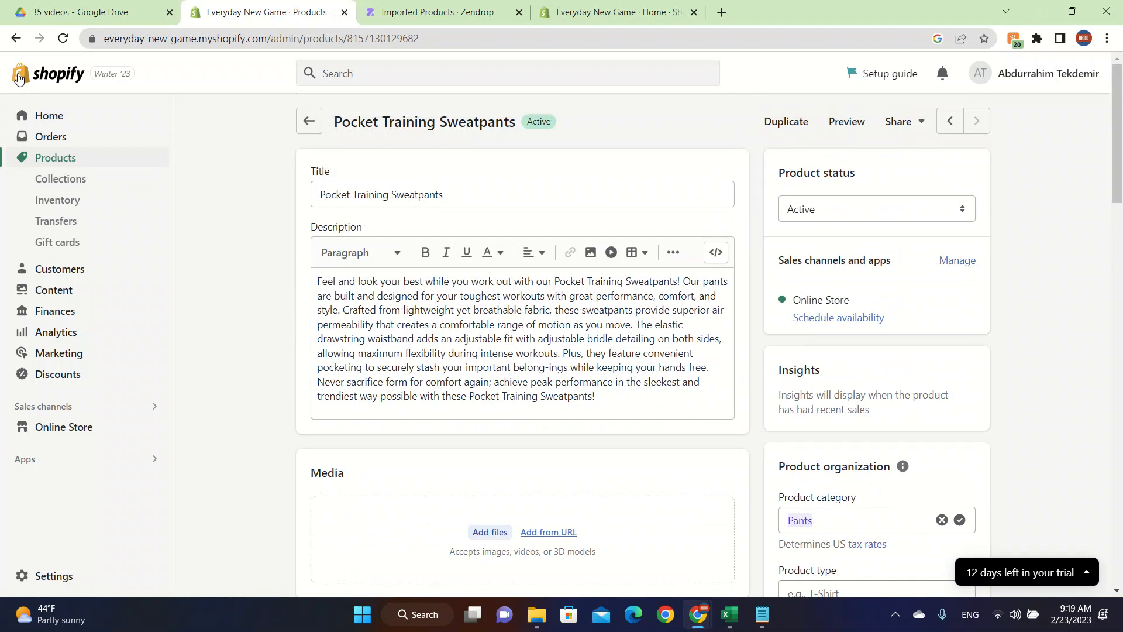
Return to the product list, reopen the Pocket Training Sweatpants and examine the media and variant prices
left_click(15, 38)
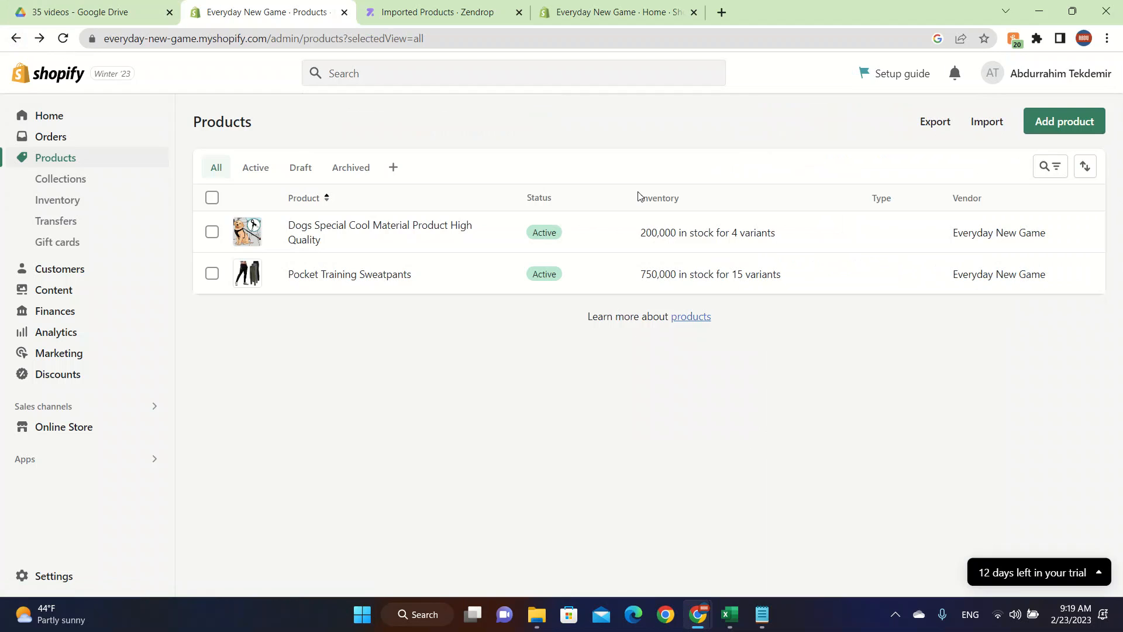
left_click(359, 275)
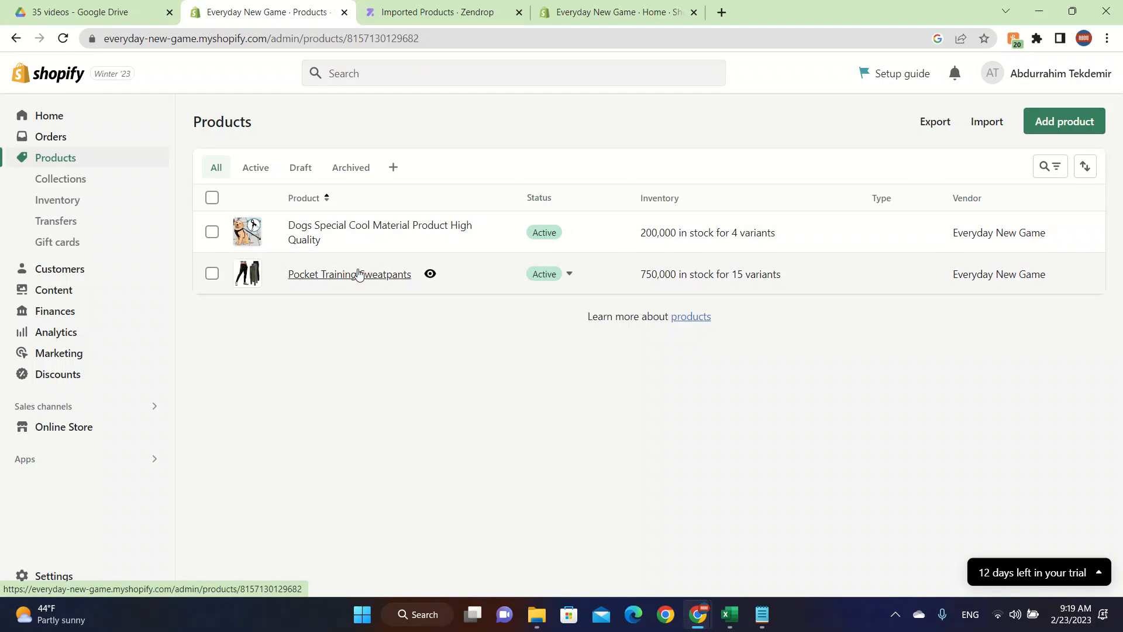
scroll(818, 348, "down", 1)
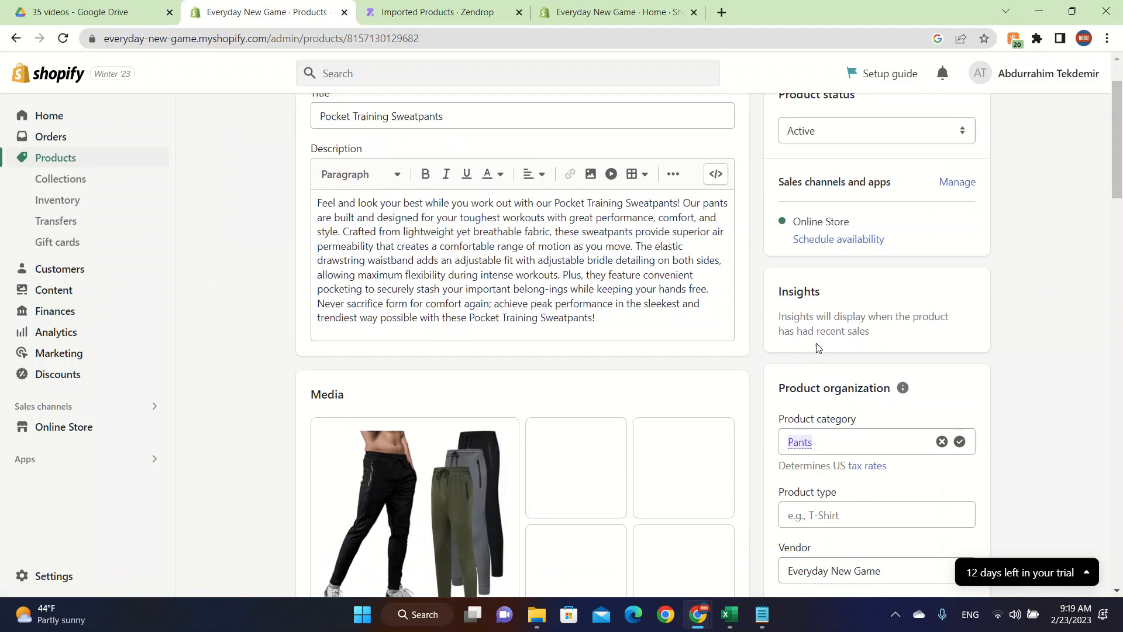
scroll(818, 347, "down", 10)
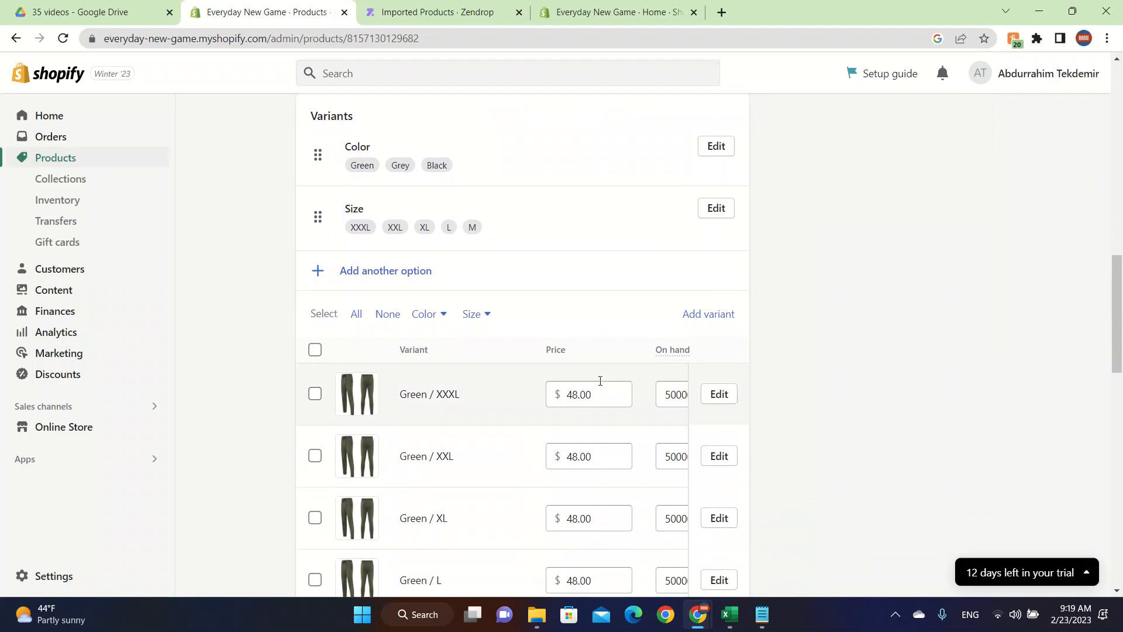
scroll(602, 392, "down", 1)
scroll(607, 405, "down", 12)
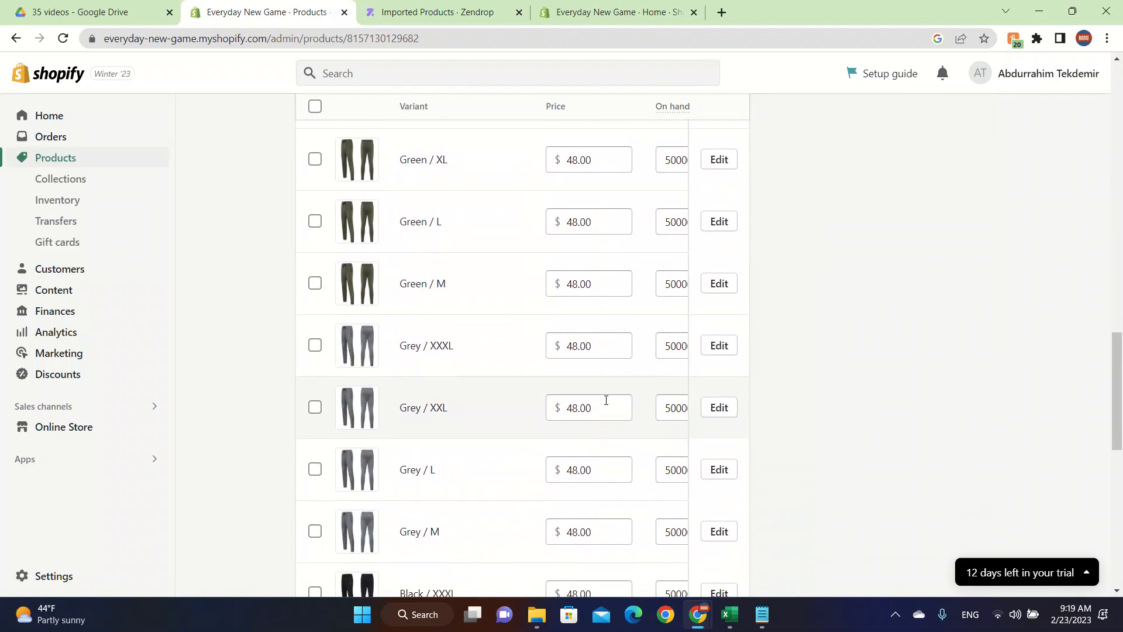
scroll(606, 401, "up", 5)
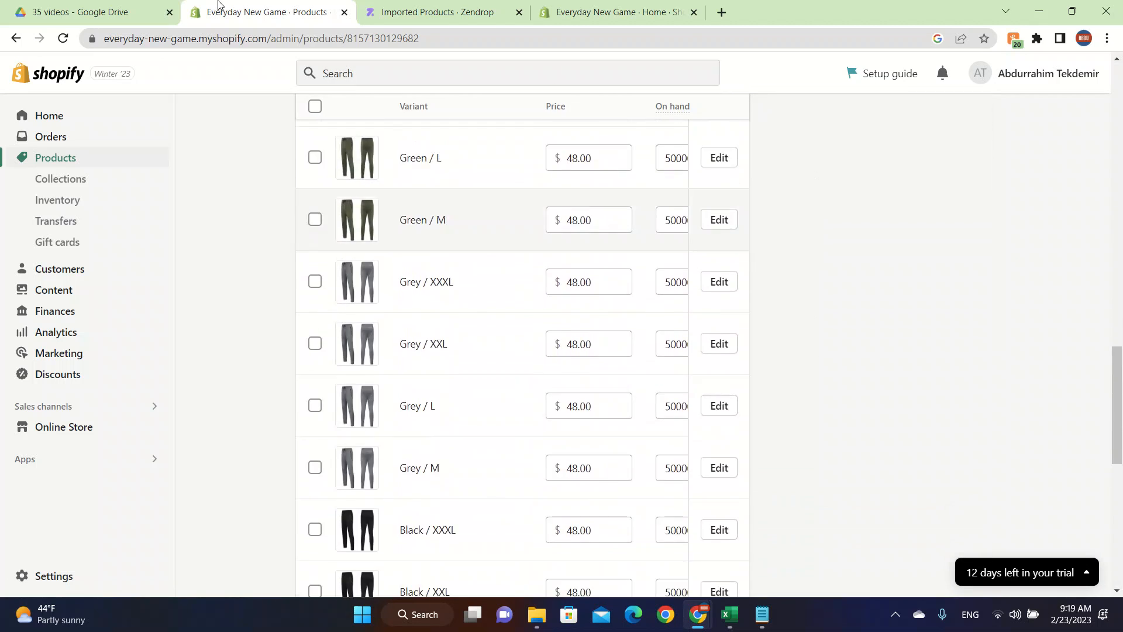
Switch to Zendrop, open the imported Pocket Training Sweatpants' page, review the variant listing and collapse the Get Started checklist
left_click(63, 8)
left_click(384, 10)
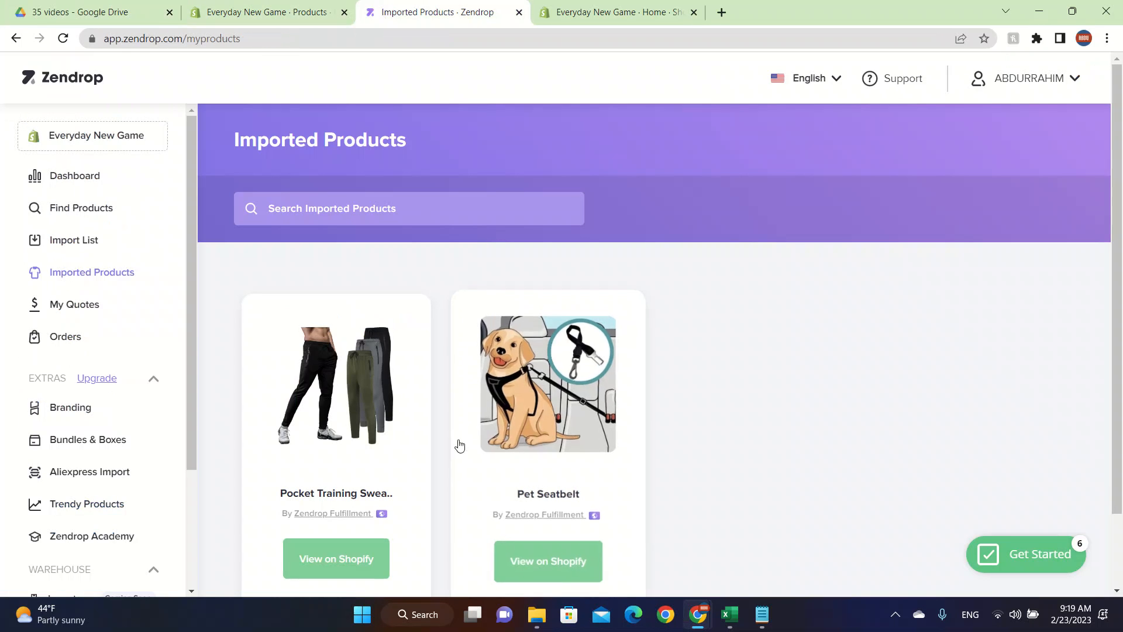
left_click(370, 442)
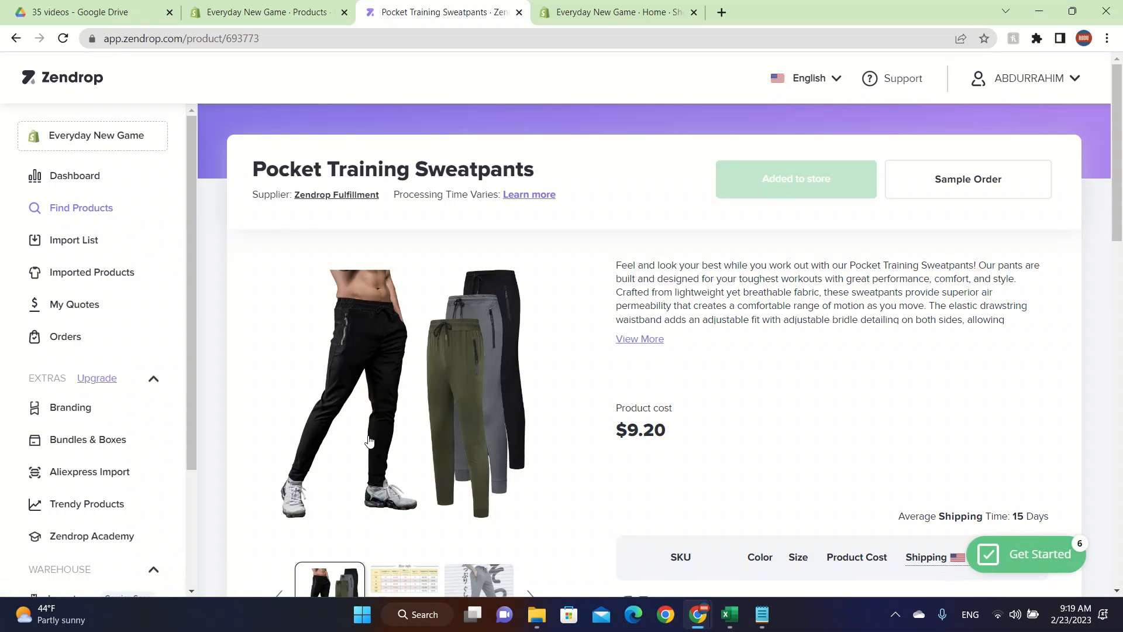
scroll(974, 347, "down", 4)
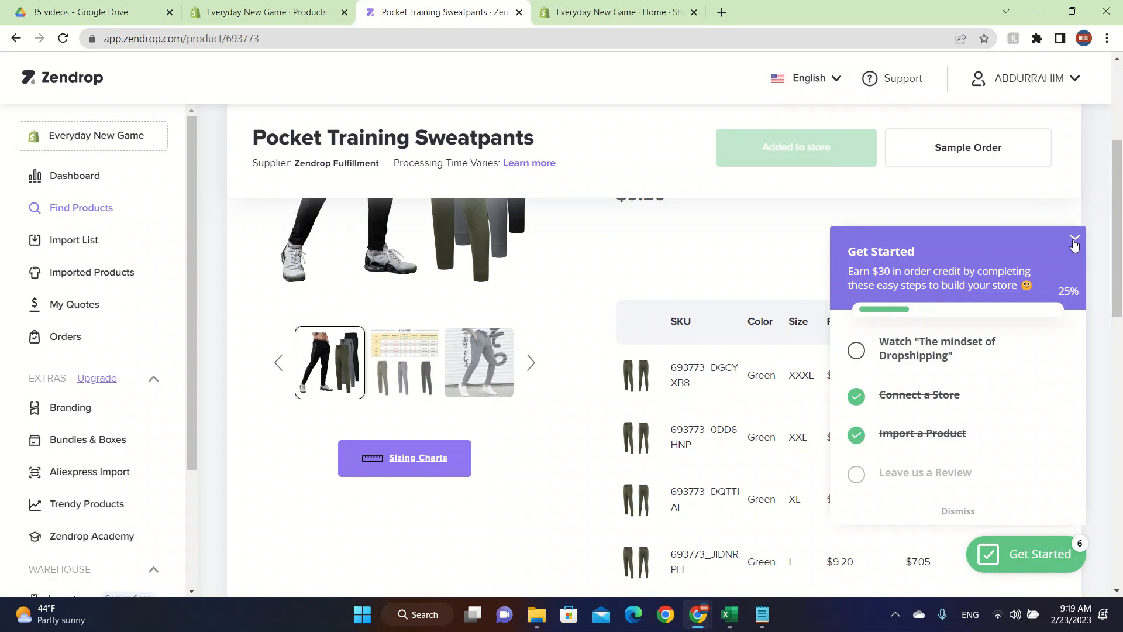
left_click(1074, 240)
scroll(918, 377, "up", 4)
Switch to Shopify and set the price of the Grey / XXXL sweatpants variant to $29.99
left_click(281, 4)
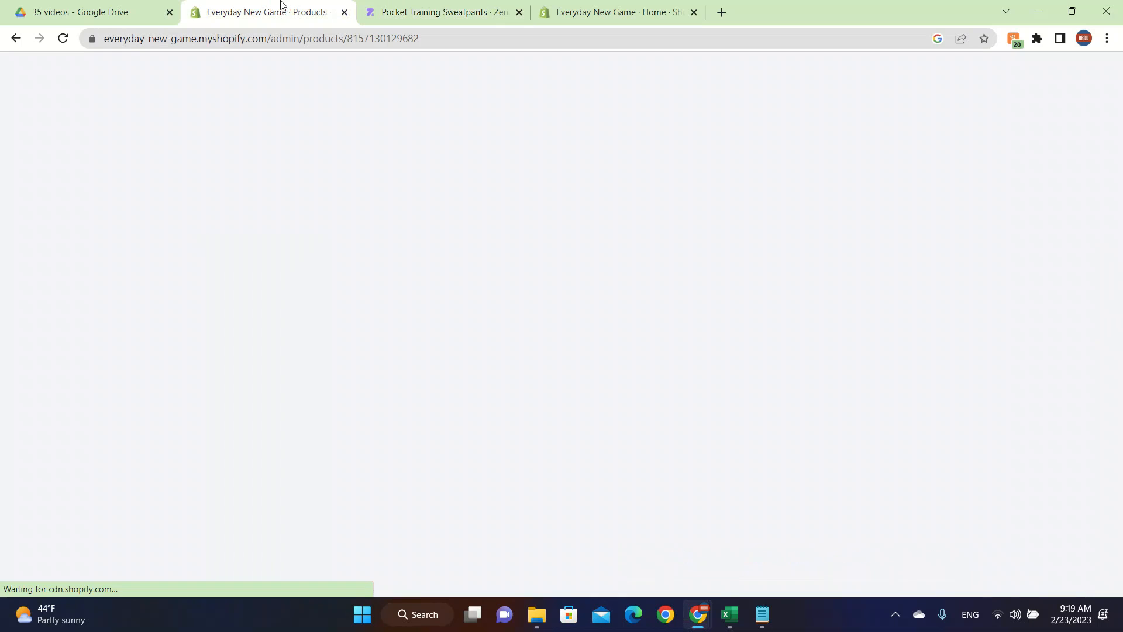
left_click(594, 285)
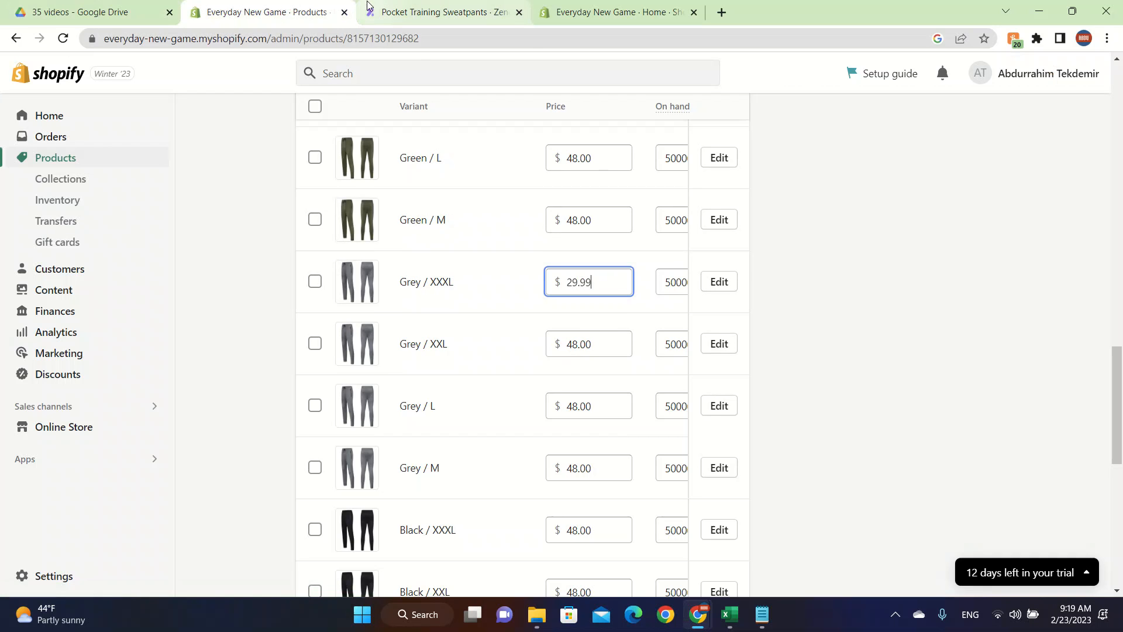
Return to Zendrop, review the total cost of each sweatpants variant and calculate 29-16.2 in the browser, clearing the expression
mouse_move(368, 5)
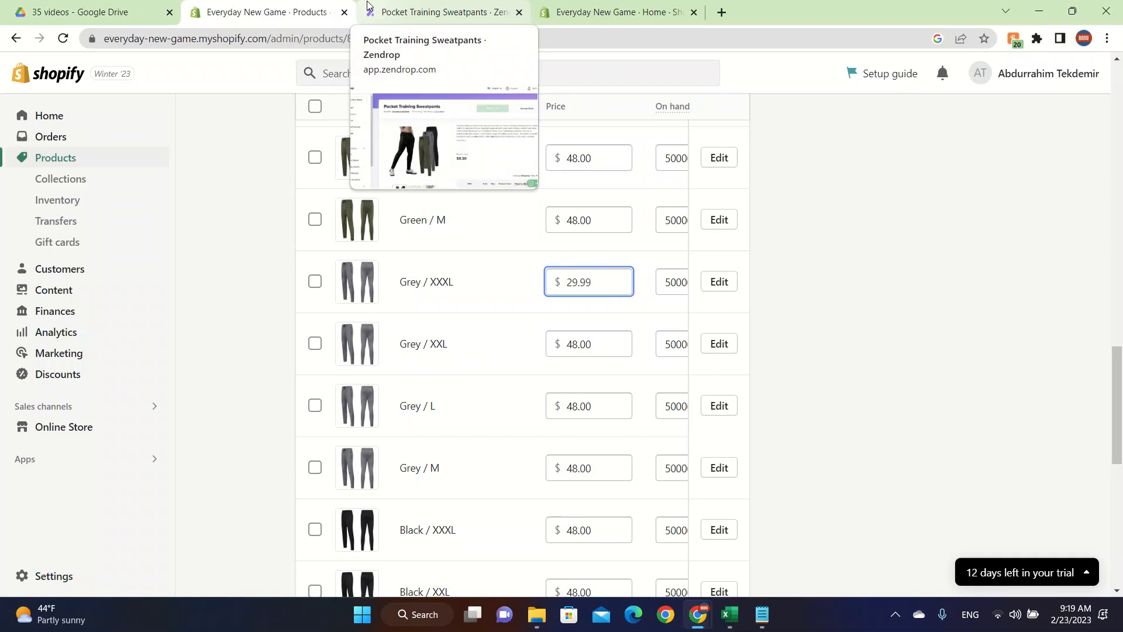
left_click(367, 4)
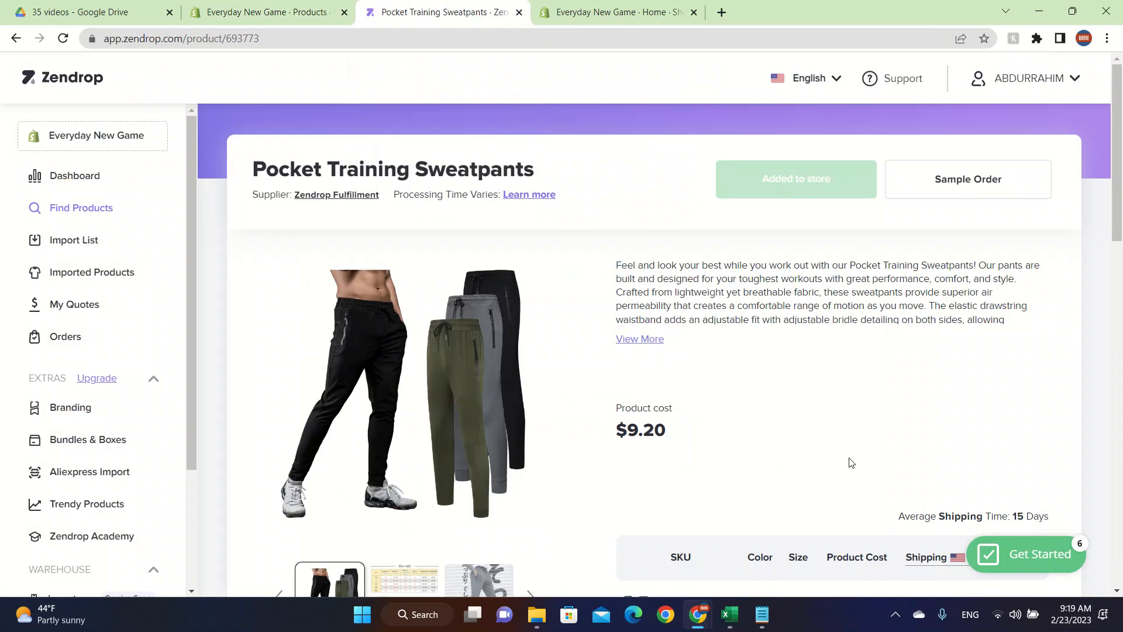
scroll(920, 433, "down", 10)
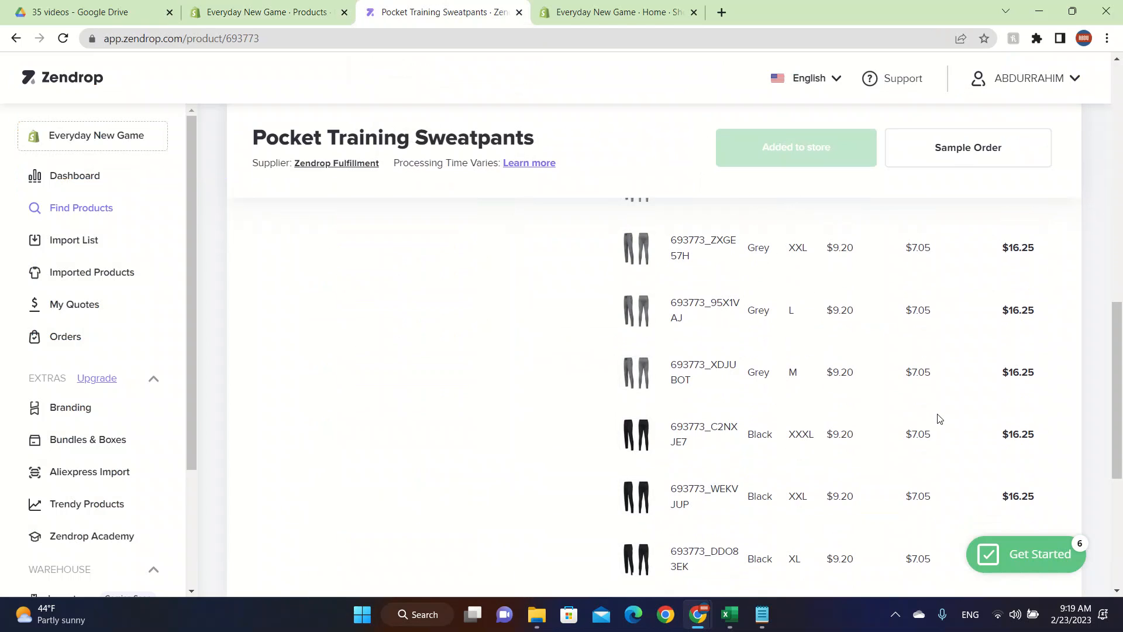
scroll(939, 419, "down", 3)
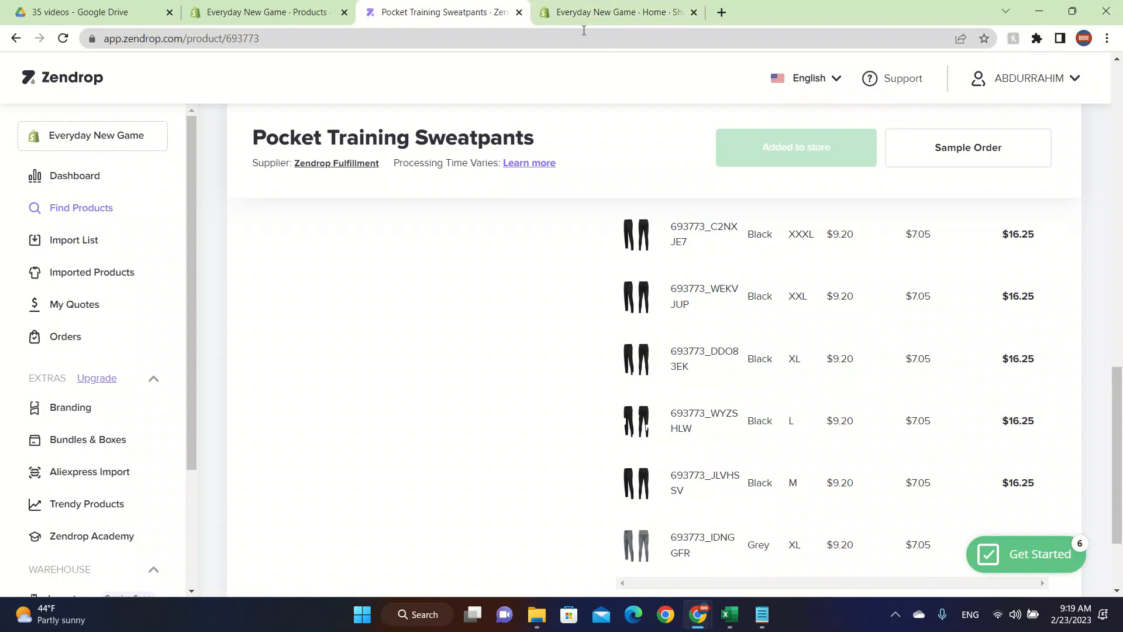
left_click(595, 32)
type("29-16.2")
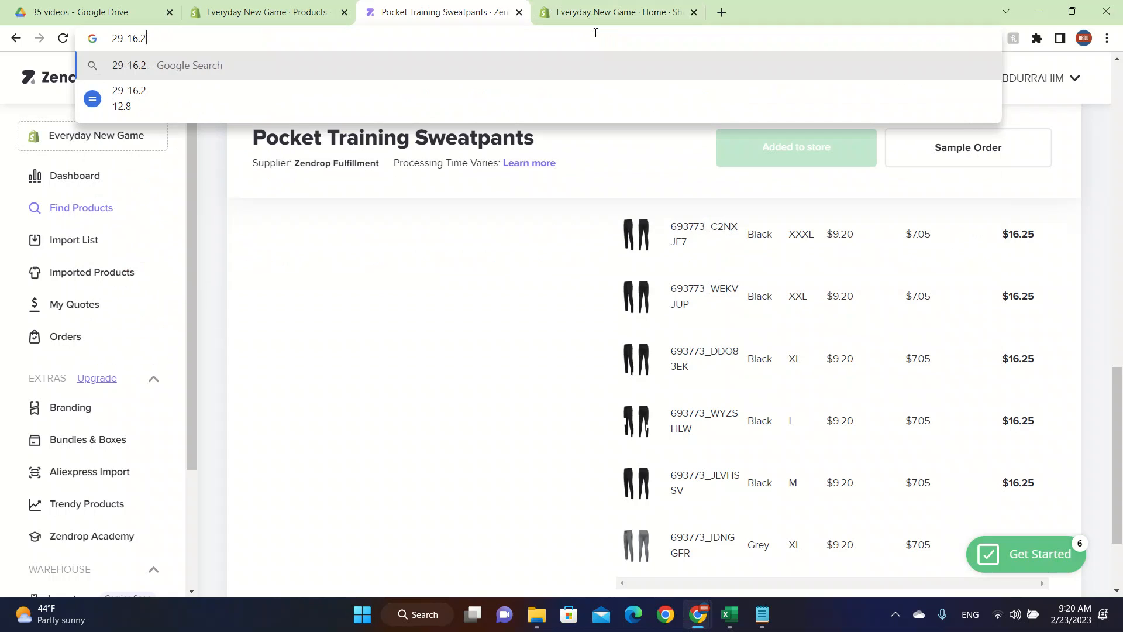
key("BackSpace")
key("BackSpace")
key("BackSpace")
key("BackSpace")
Go back to the sweatpants product in Shopify and look through the prices of all color and size variants
left_click(252, 14)
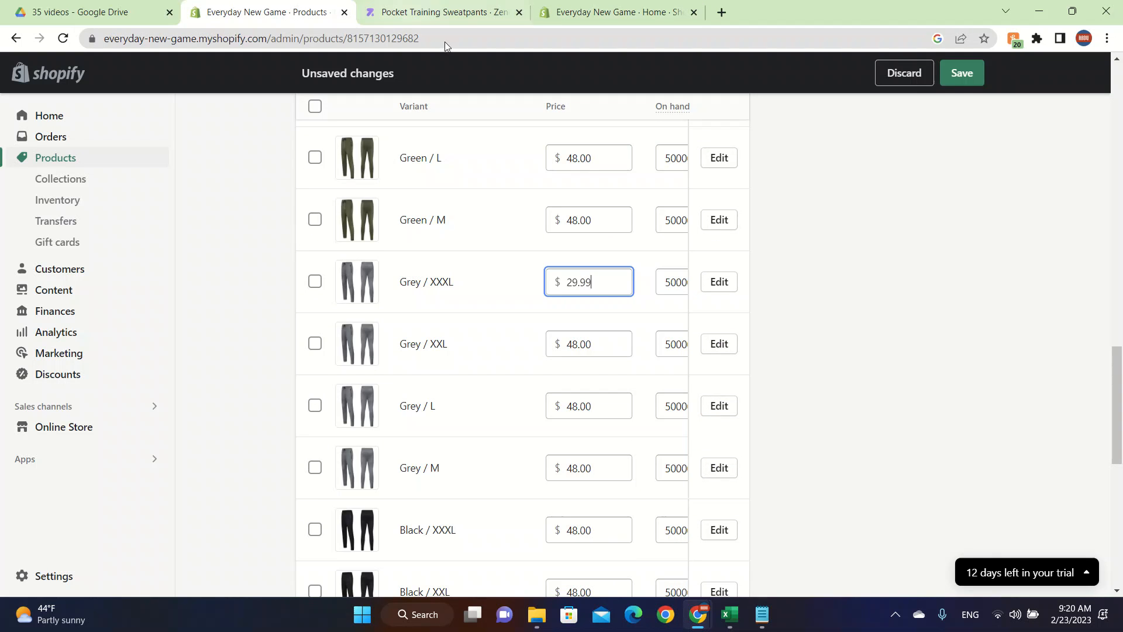
left_click(509, 7)
left_click(269, 12)
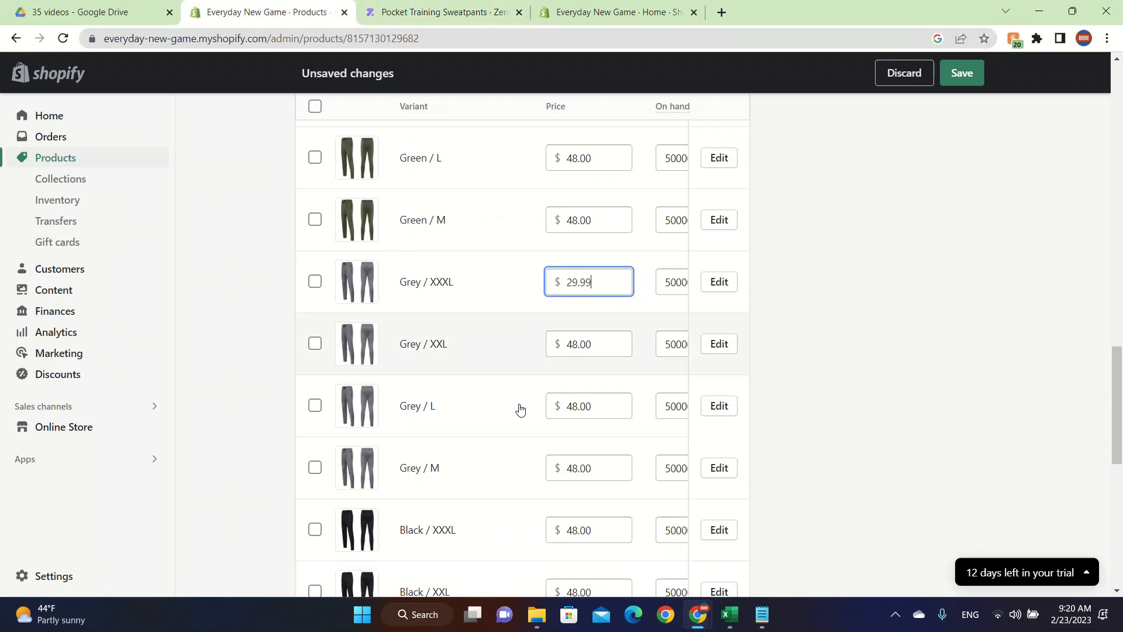
scroll(655, 412, "down", 3)
scroll(655, 413, "down", 1)
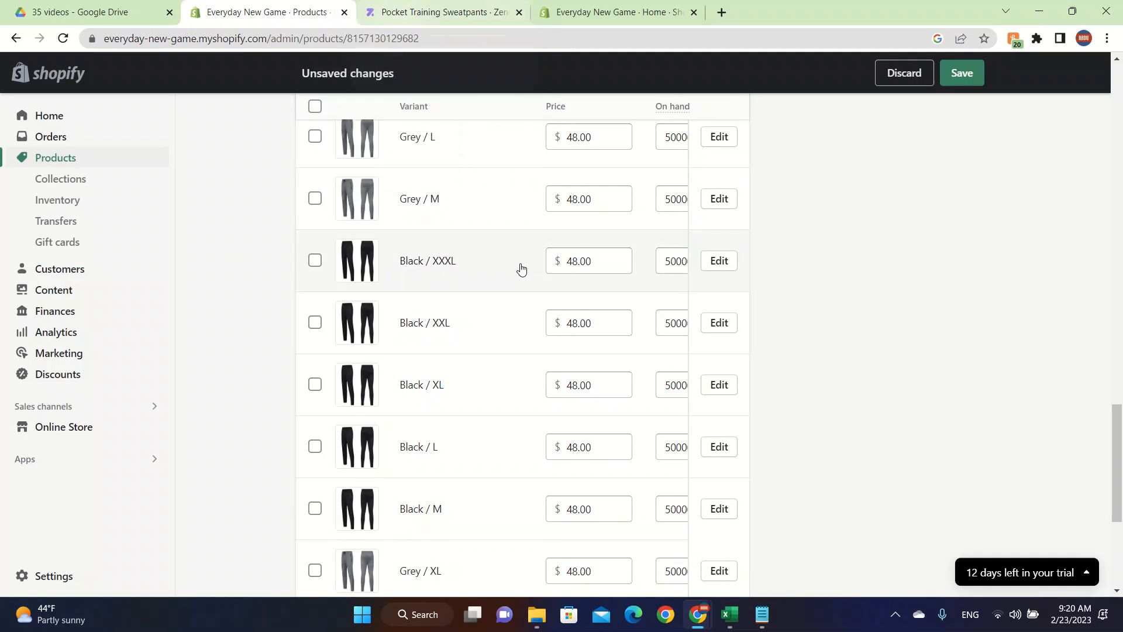
scroll(521, 269, "down", 4)
scroll(547, 278, "up", 7)
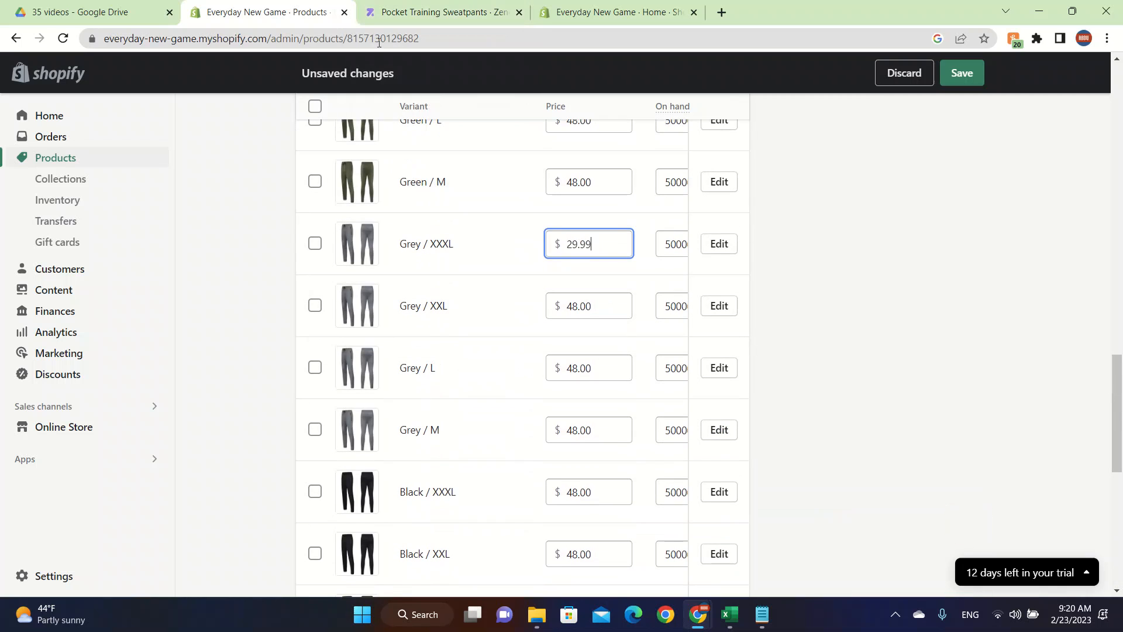
Calculate 38-16 in the browser, clear the expression, and recheck the total cost of the sweatpants variants in Zendrop
left_click(337, 45)
type("38-16")
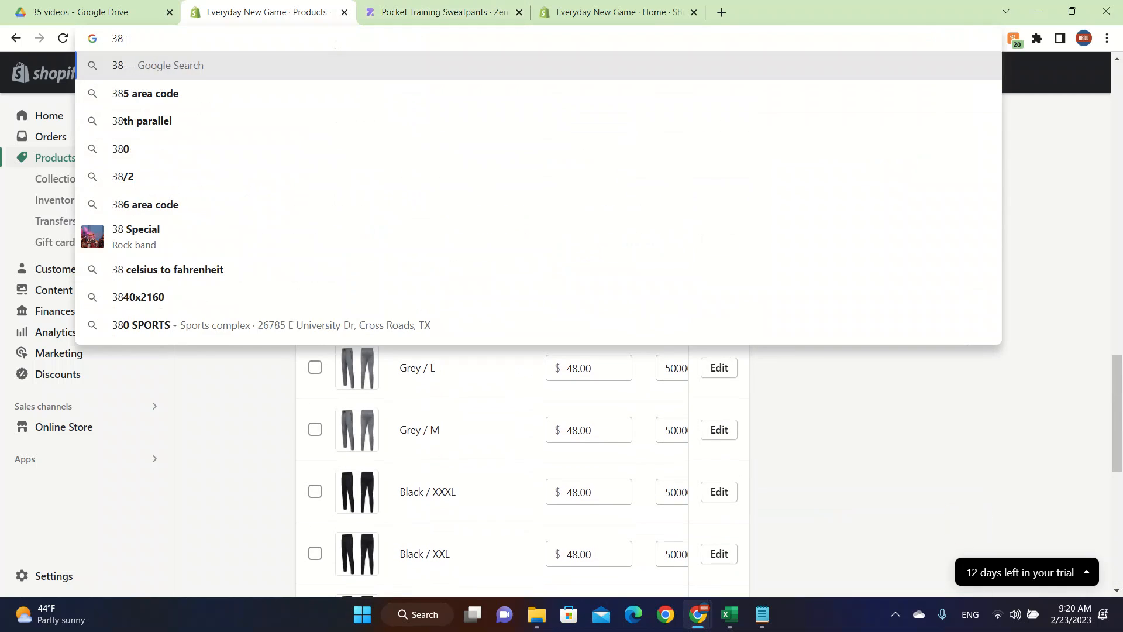
key("BackSpace")
key("BackSpace")
key("BackSpace")
key("BackSpace")
key("BackSpace")
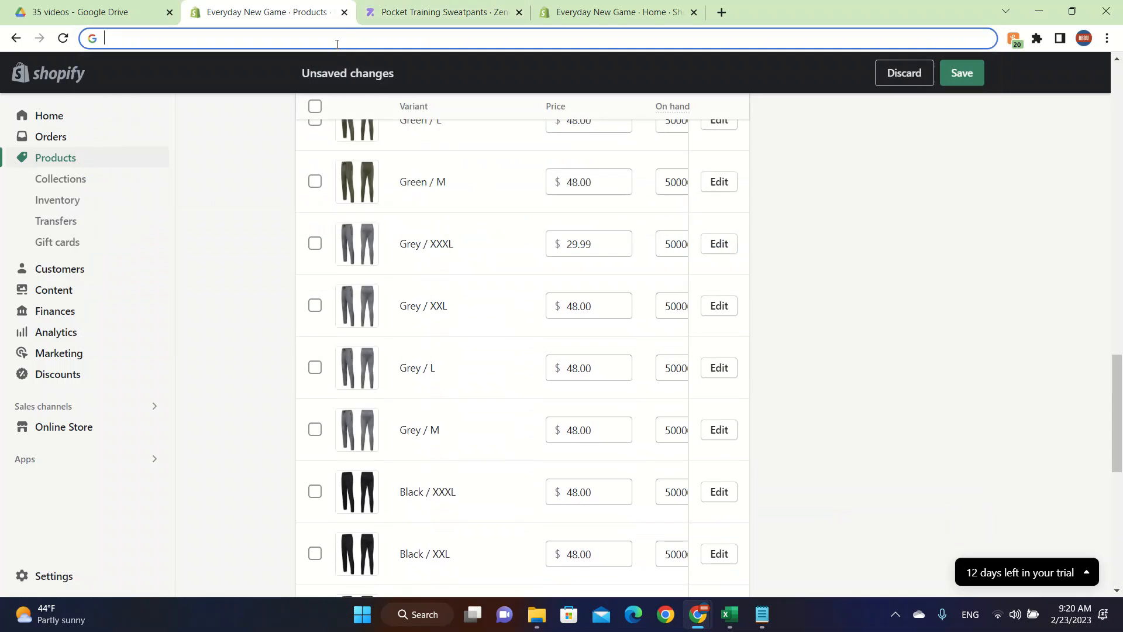
left_click(373, 5)
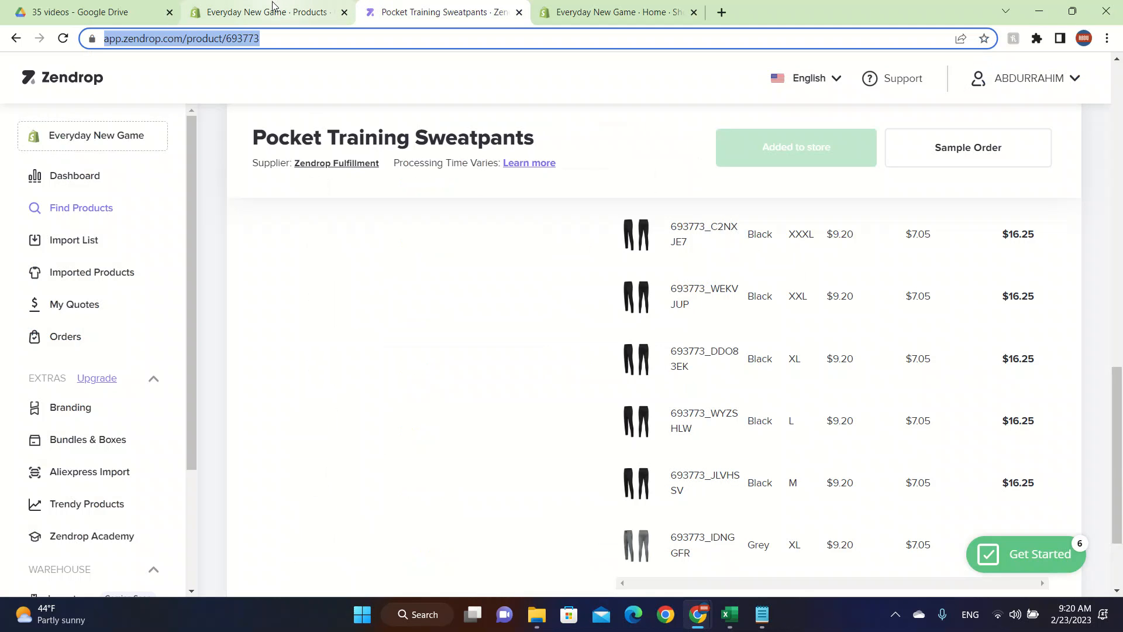
scroll(754, 443, "down", 5)
Return to the Pocket Training Sweatpants product in Shopify and save the changed variant price
left_click(255, 5)
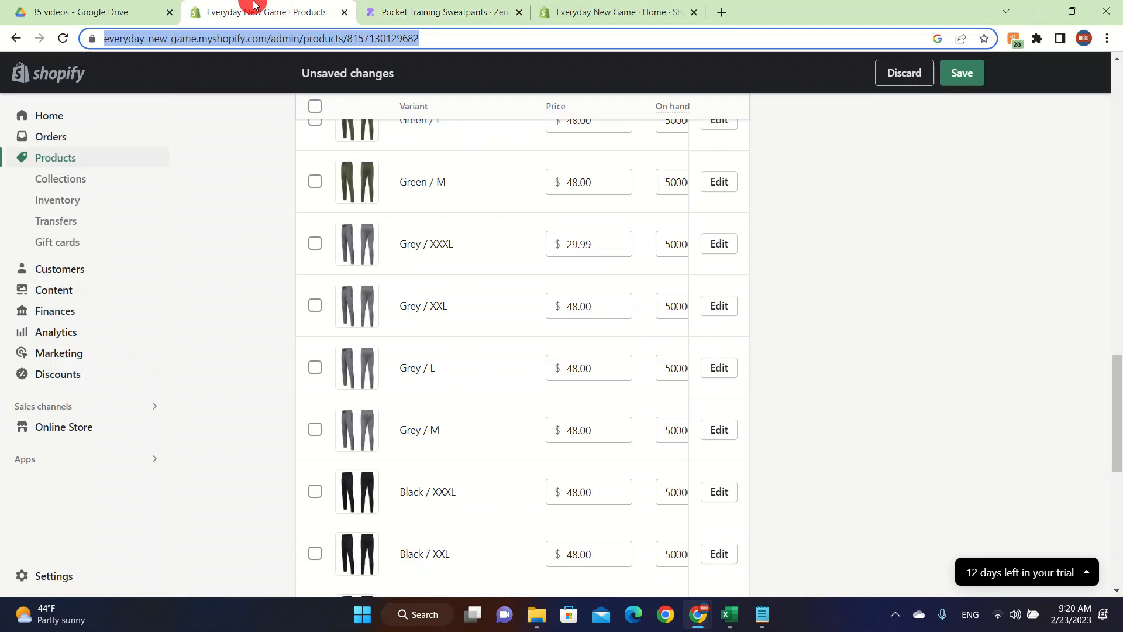
scroll(492, 243, "up", 15)
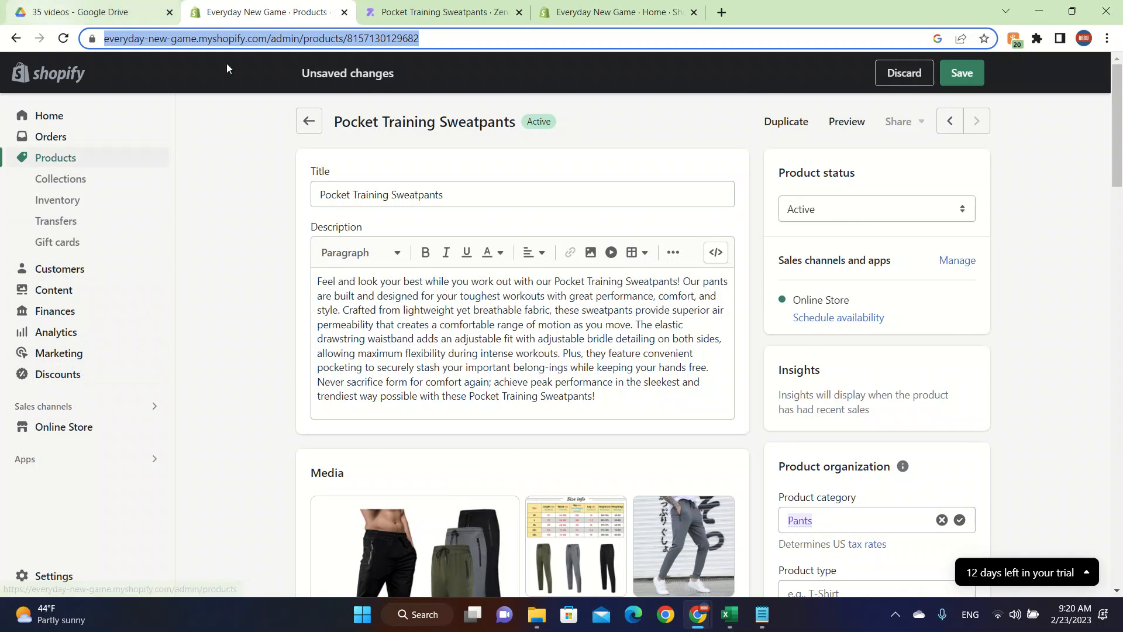
scroll(900, 101, "down", 12)
left_click(964, 78)
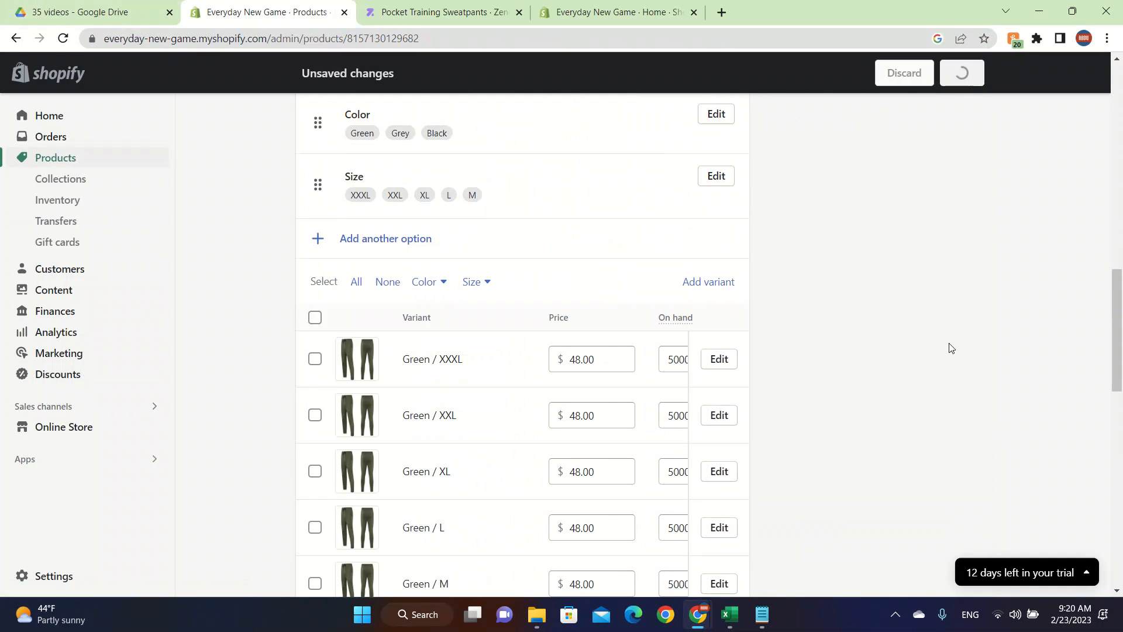
scroll(452, 527, "down", 5)
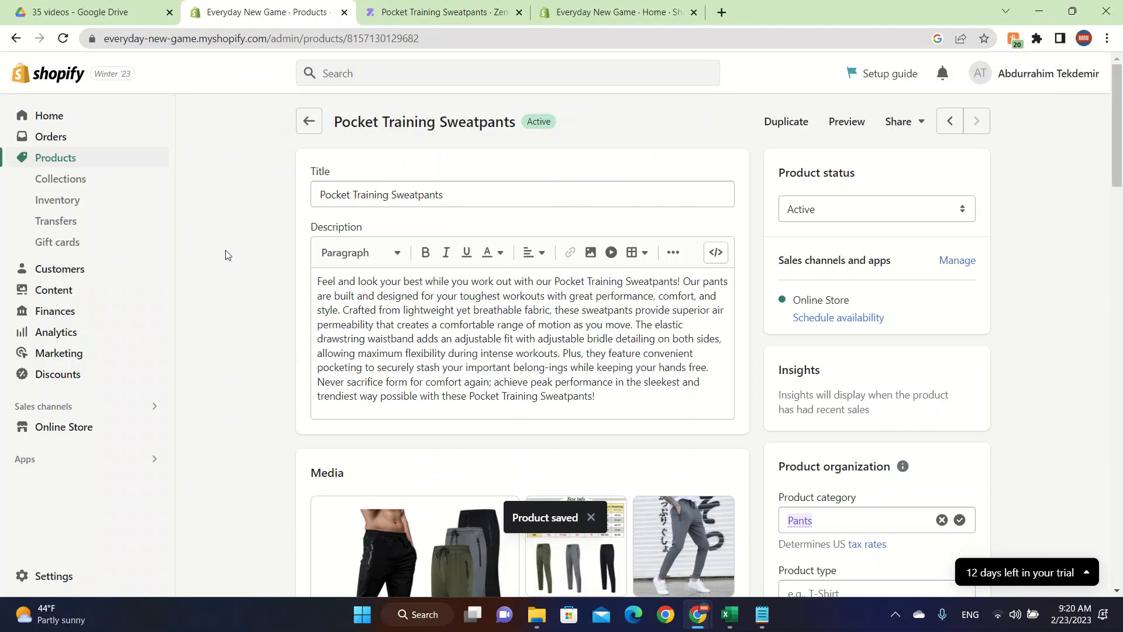
View the online store, open its Pocket Training Sweatpants page and look through the photos and description
left_click(156, 428)
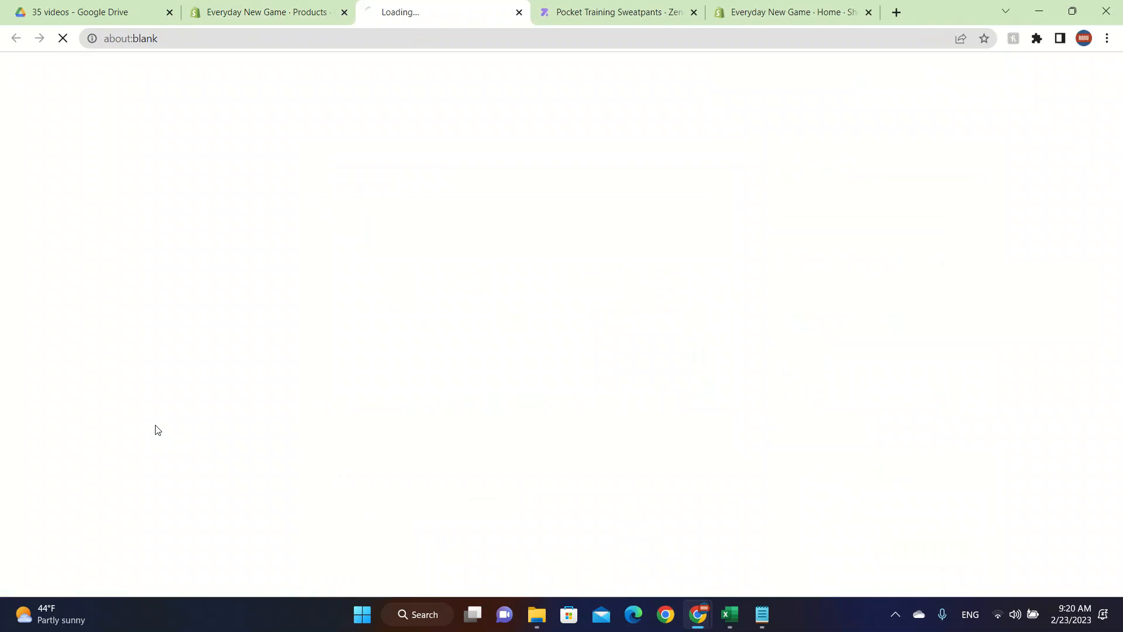
scroll(594, 311, "down", 10)
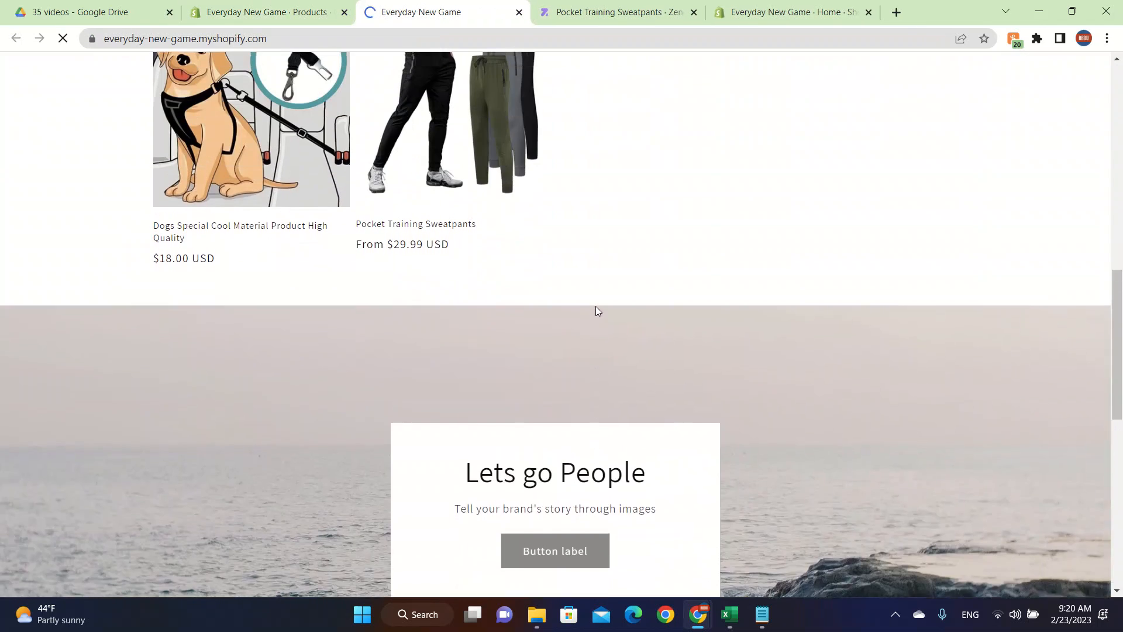
scroll(449, 254, "up", 1)
left_click(449, 255)
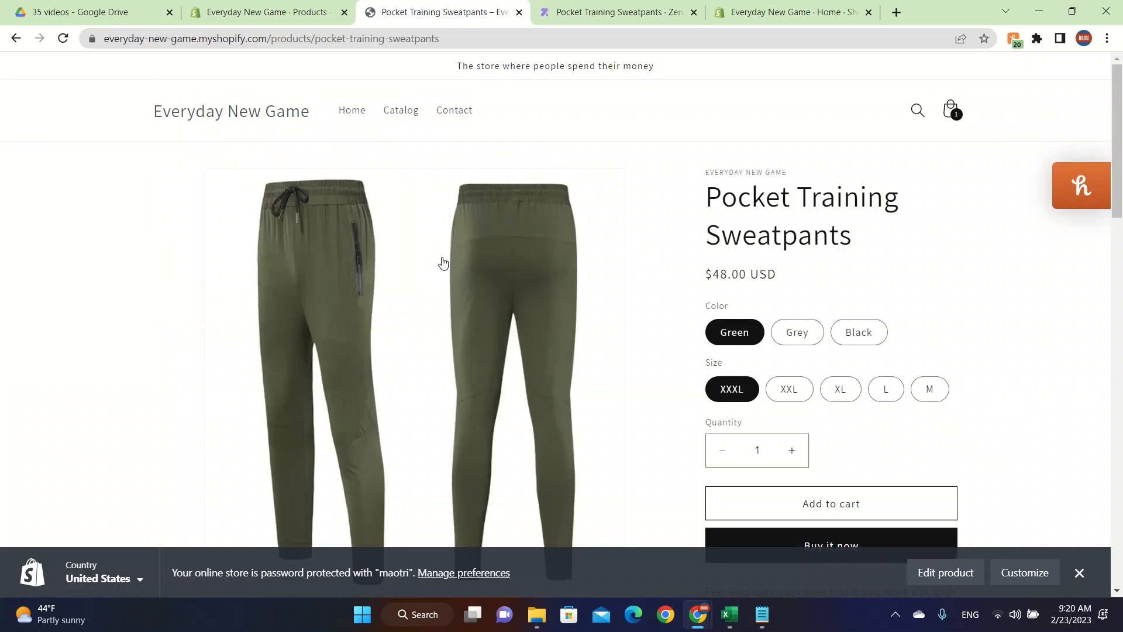
scroll(609, 370, "down", 5)
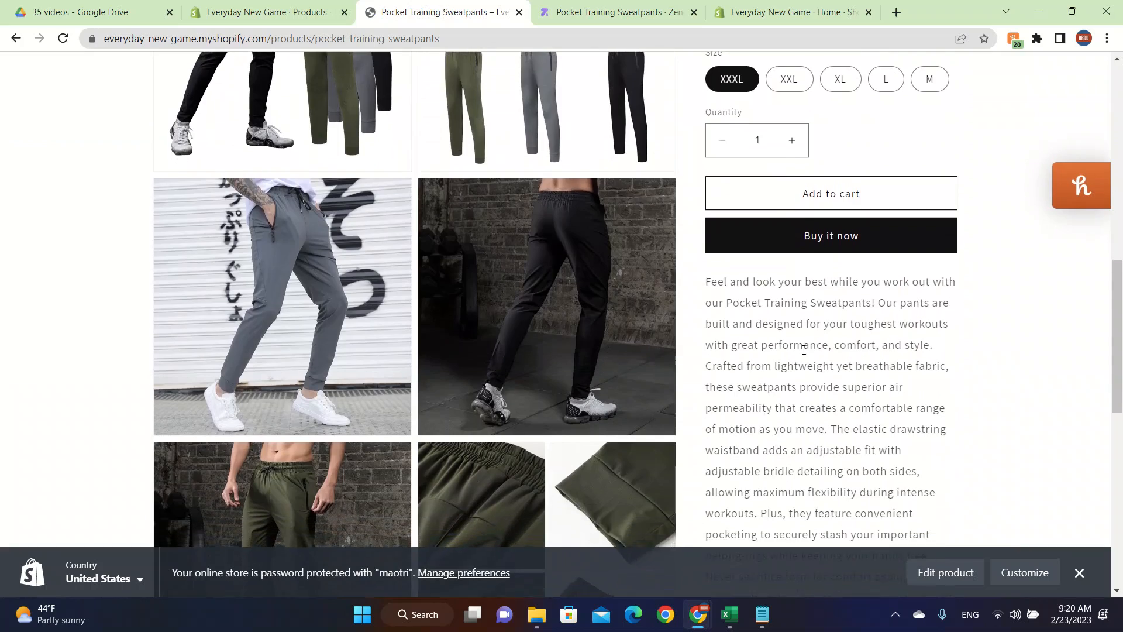
scroll(802, 352, "down", 6)
scroll(773, 316, "up", 8)
Try to buy the Green / XXXL sweatpants immediately from the storefront, and go back to the product page
left_click(833, 342)
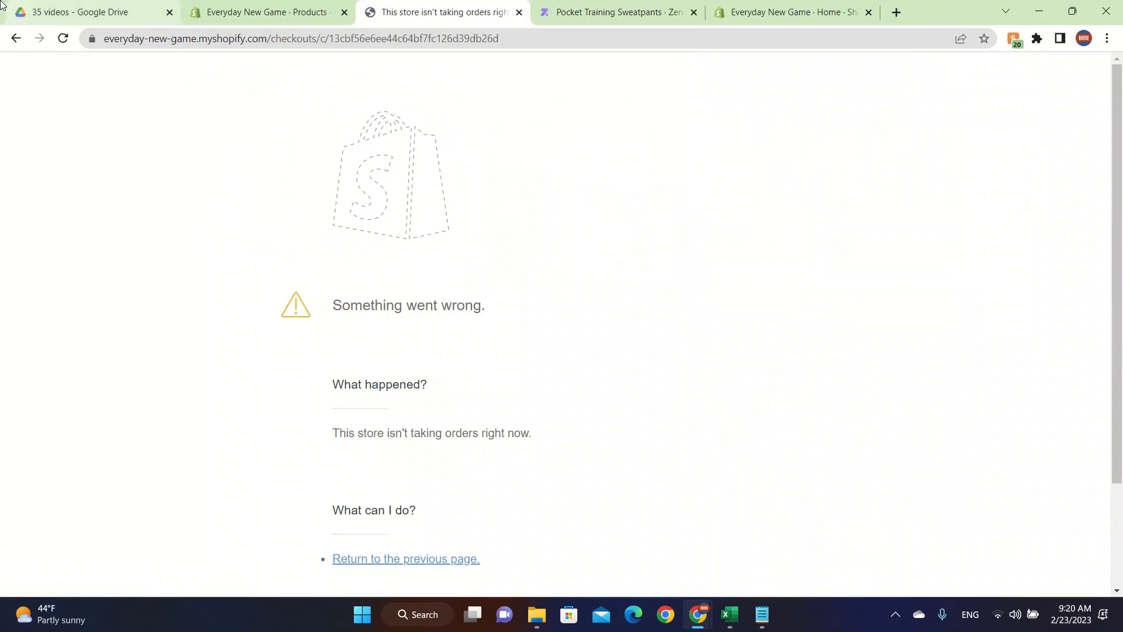
left_click(14, 38)
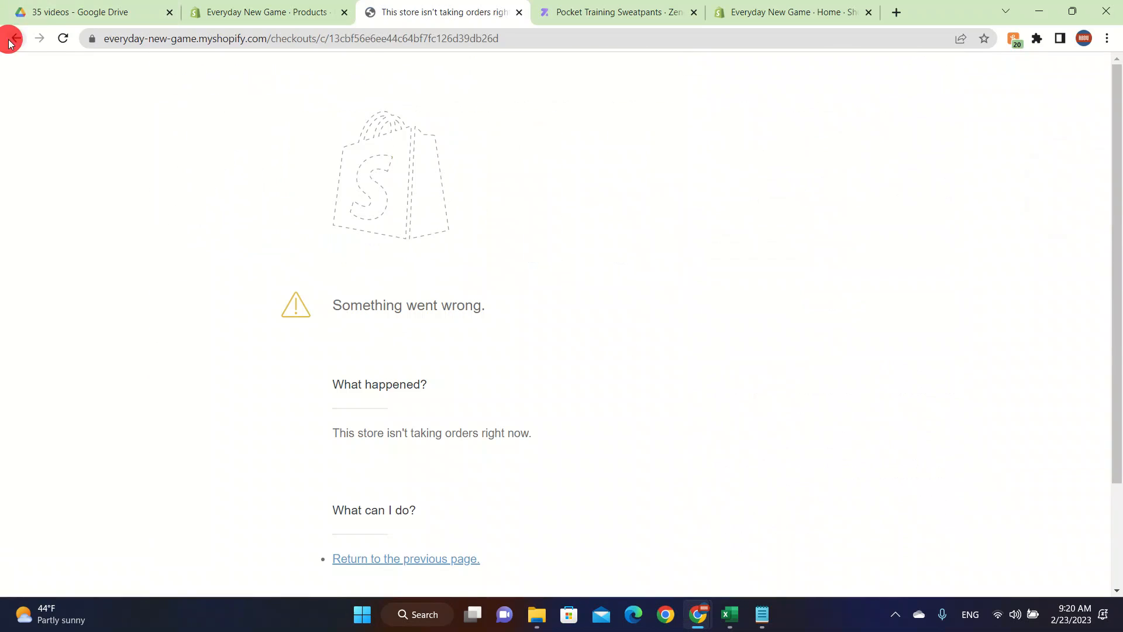
scroll(598, 324, "down", 6)
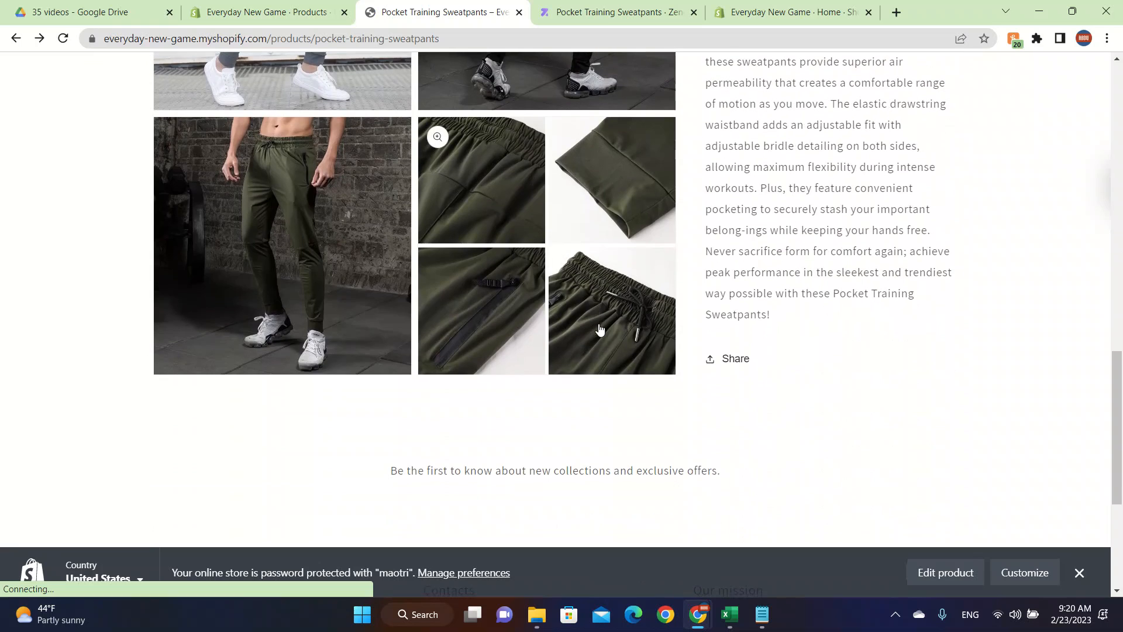
scroll(670, 250, "up", 10)
Enlarge one of the sweatpants photos on the storefront page and close it
left_click(602, 349)
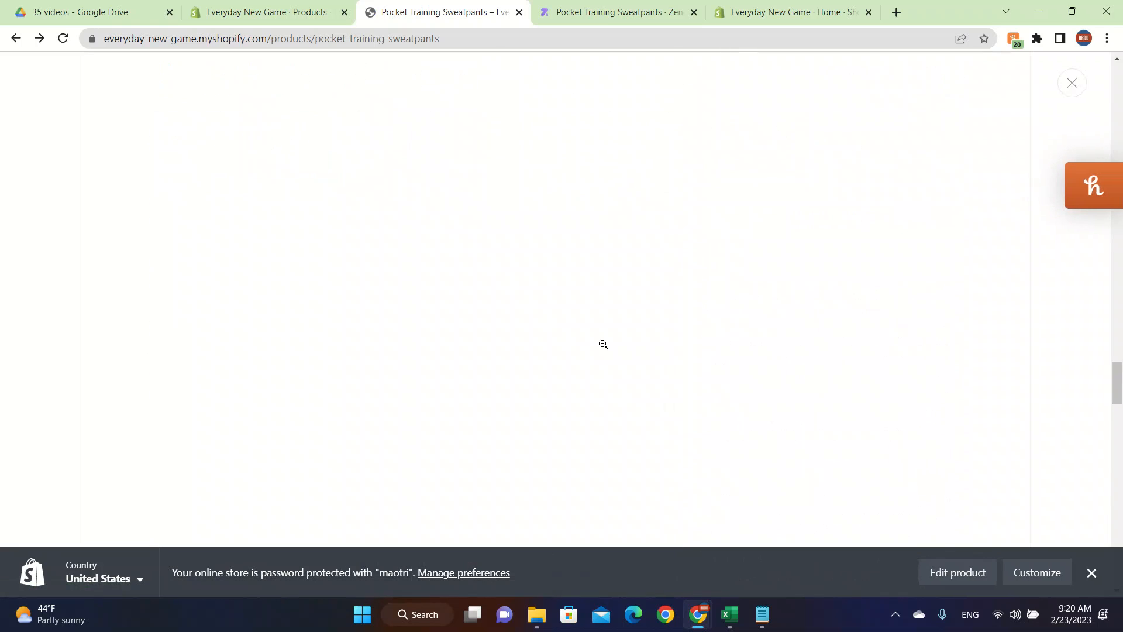
left_click(595, 396)
right_click(596, 389)
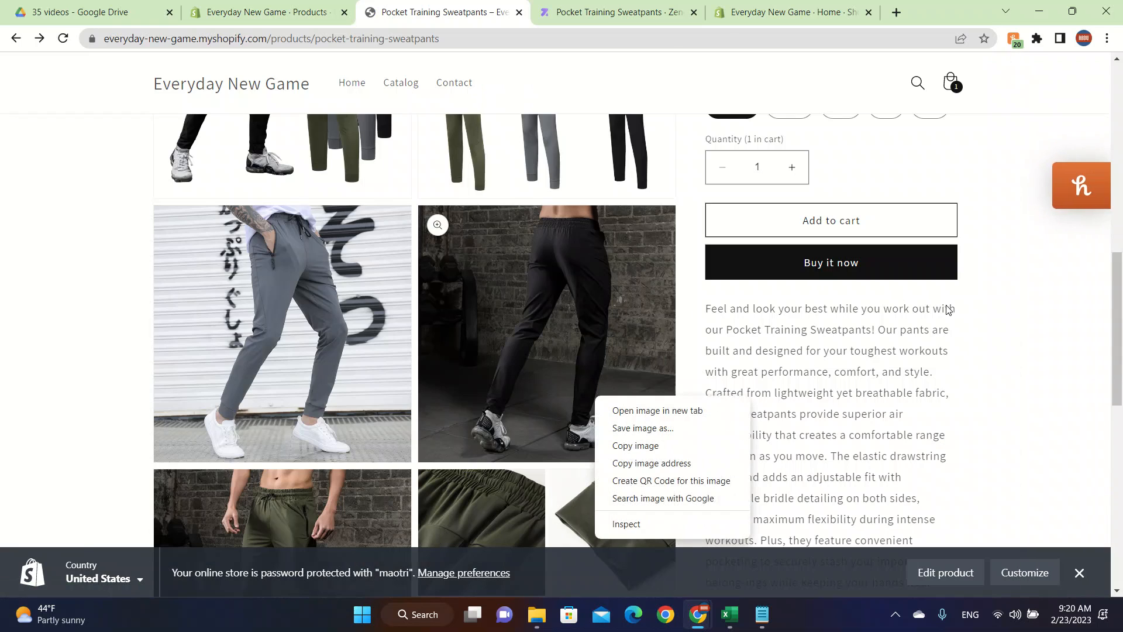
left_click(980, 409)
scroll(981, 409, "up", 4)
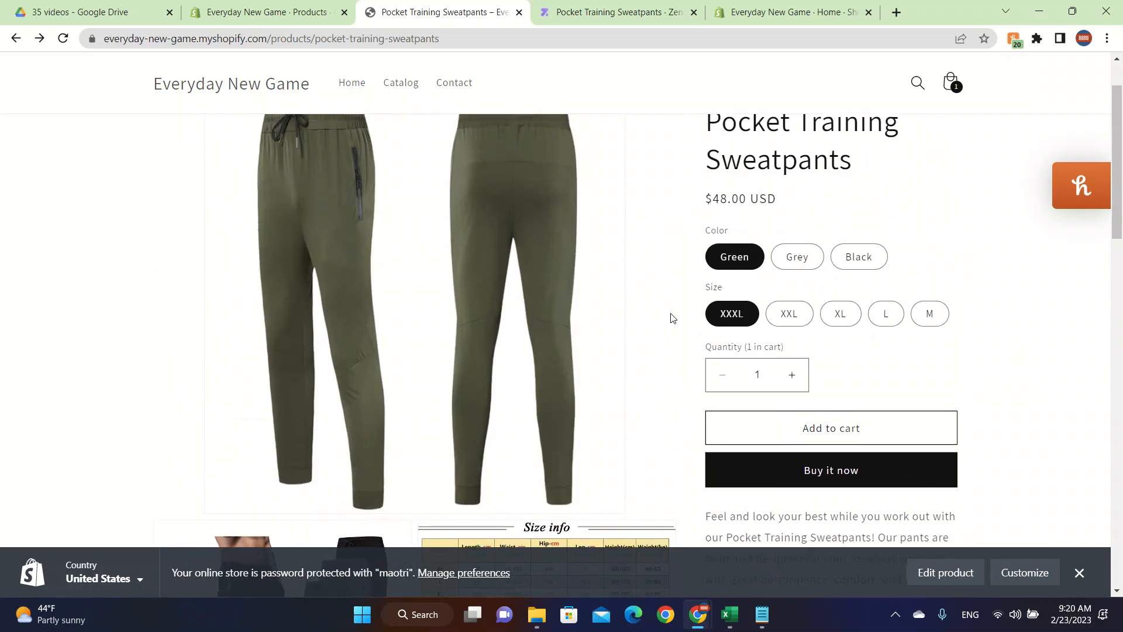
scroll(671, 317, "up", 2)
Enlarge the Size info chart on the storefront page, close it and look over the rest of the page
scroll(671, 318, "down", 6)
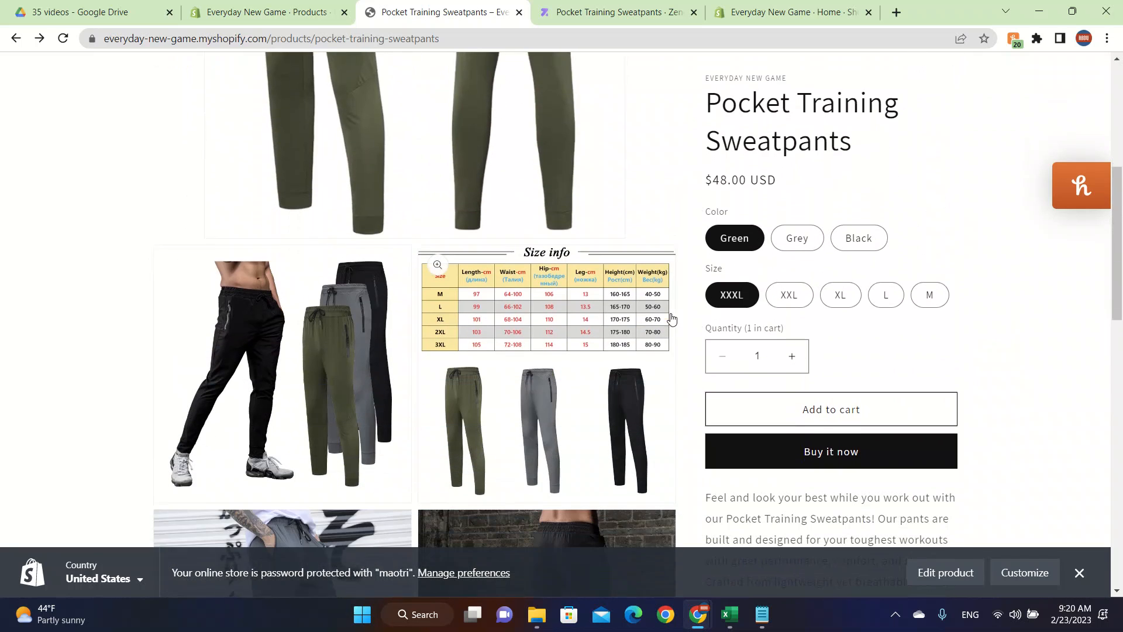
scroll(672, 318, "down", 2)
left_click(553, 202)
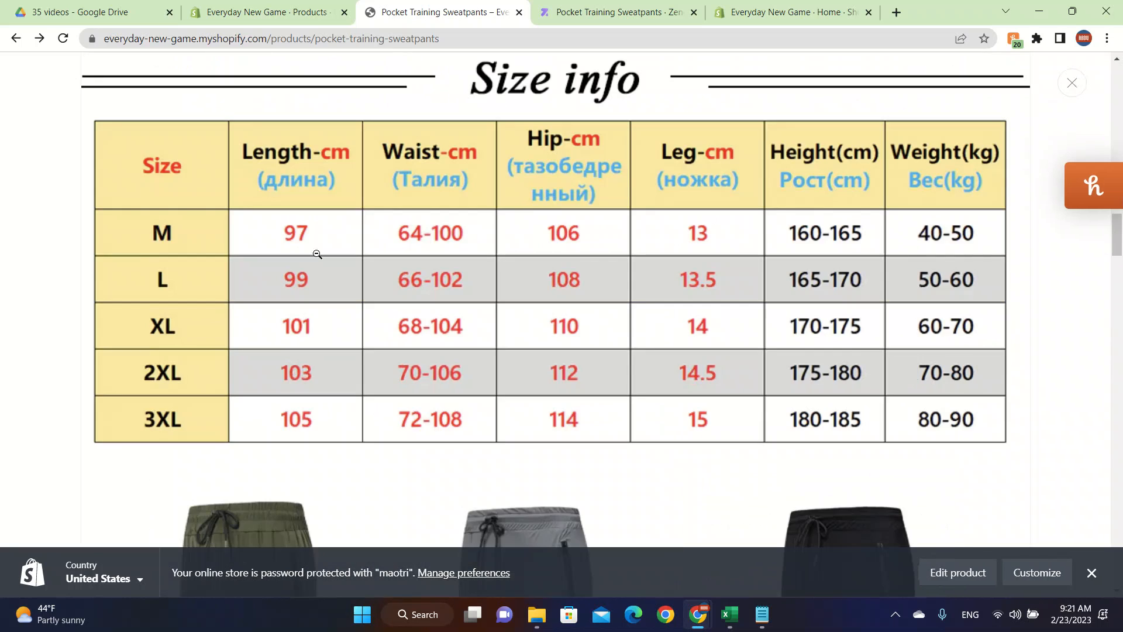
left_click(3, 255)
scroll(170, 319, "down", 10)
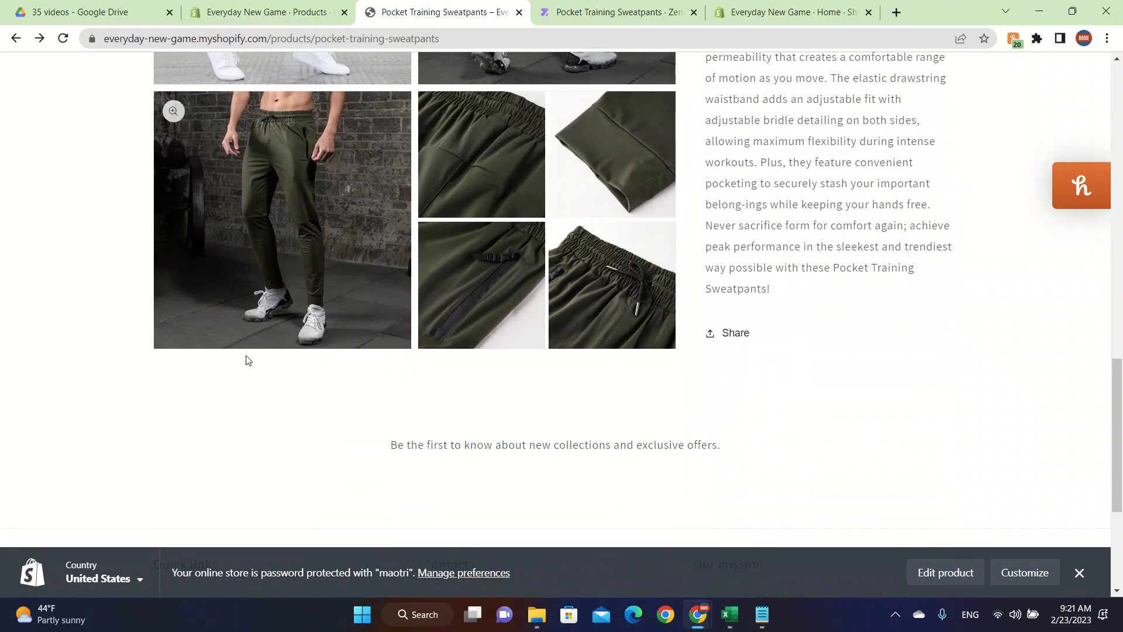
scroll(246, 360, "down", 3)
scroll(246, 360, "up", 15)
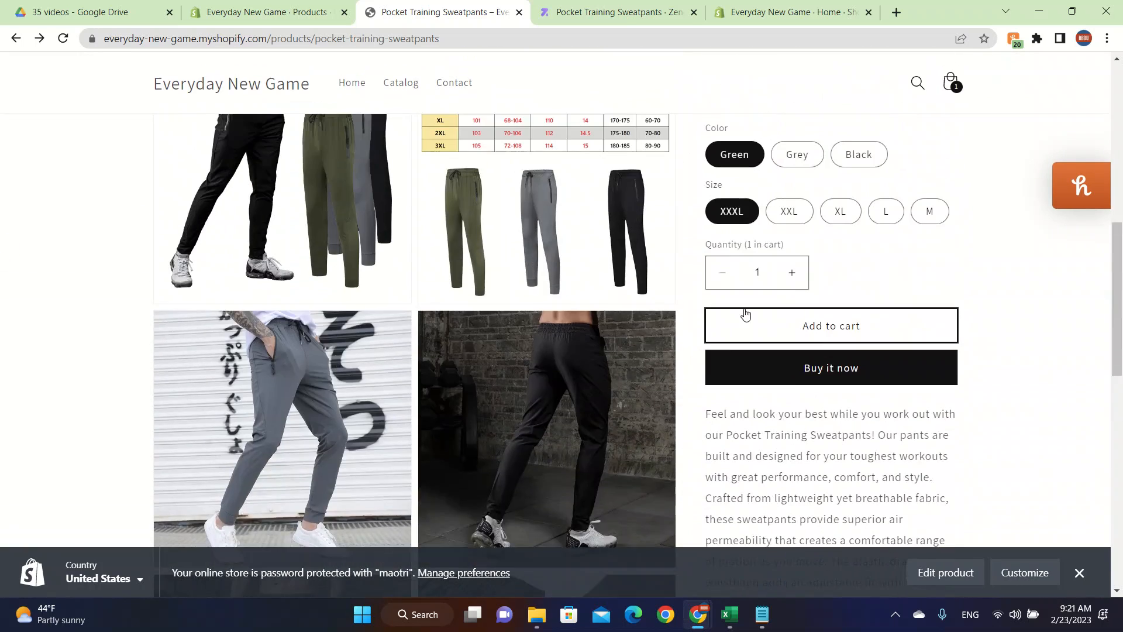
scroll(755, 314, "up", 2)
scroll(585, 249, "down", 1)
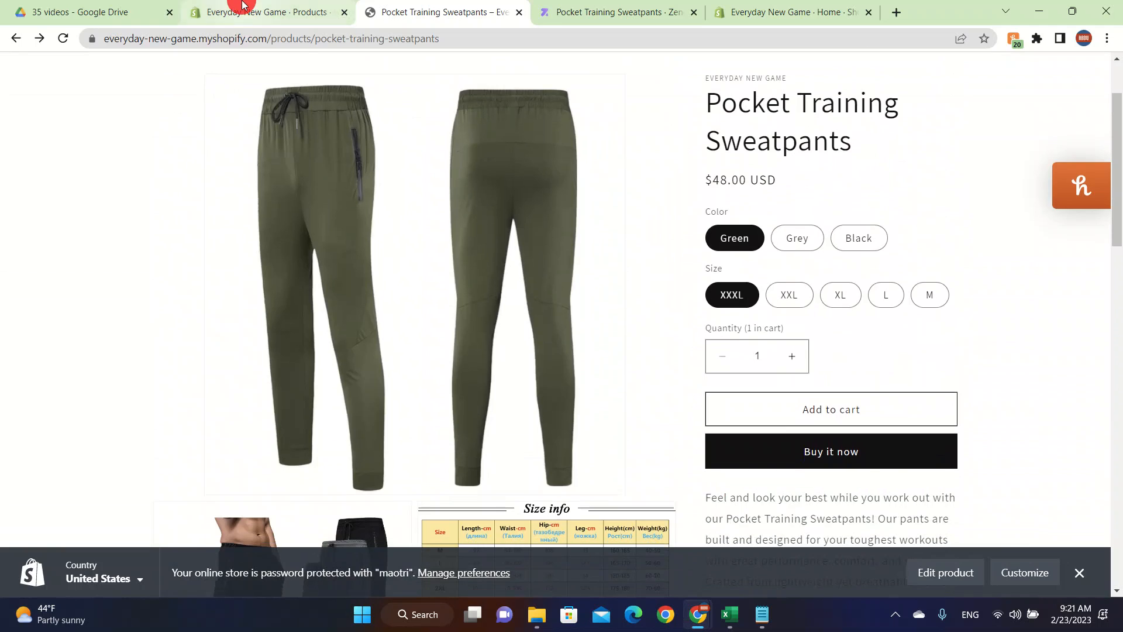
left_click(244, 8)
left_click(31, 6)
left_click(398, 6)
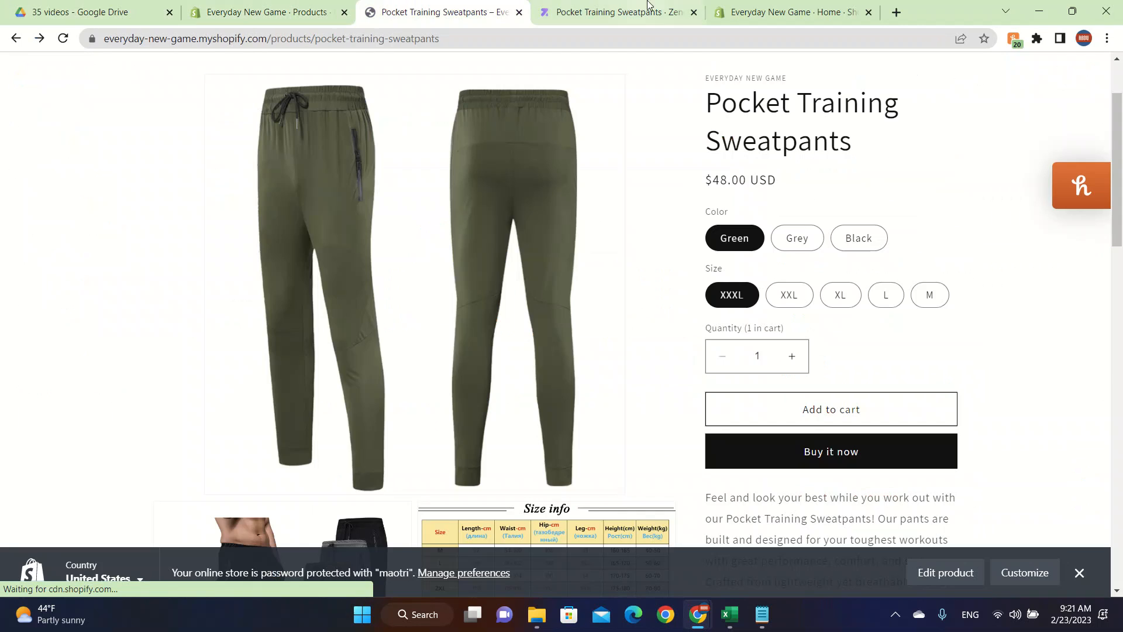
left_click(653, 5)
left_click(773, 10)
Add the tag "gym fit" to the Pocket Training Sweatpants product in Shopify and save the product
left_click(287, 6)
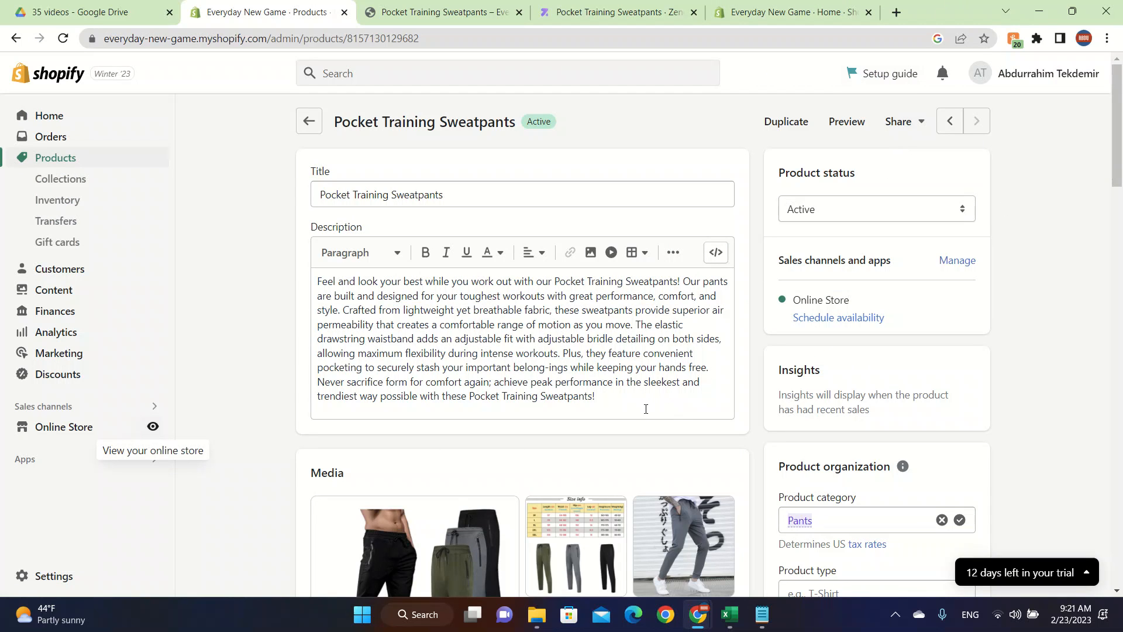
scroll(644, 408, "down", 12)
scroll(927, 309, "up", 4)
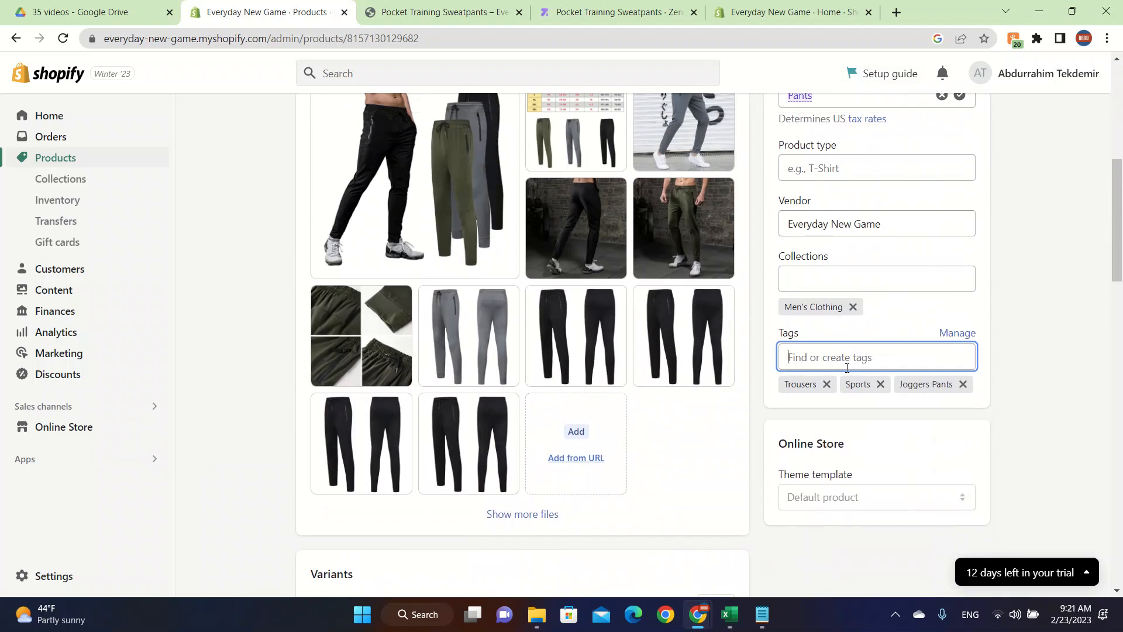
key("BackSpace")
type("gym fit")
key("Return")
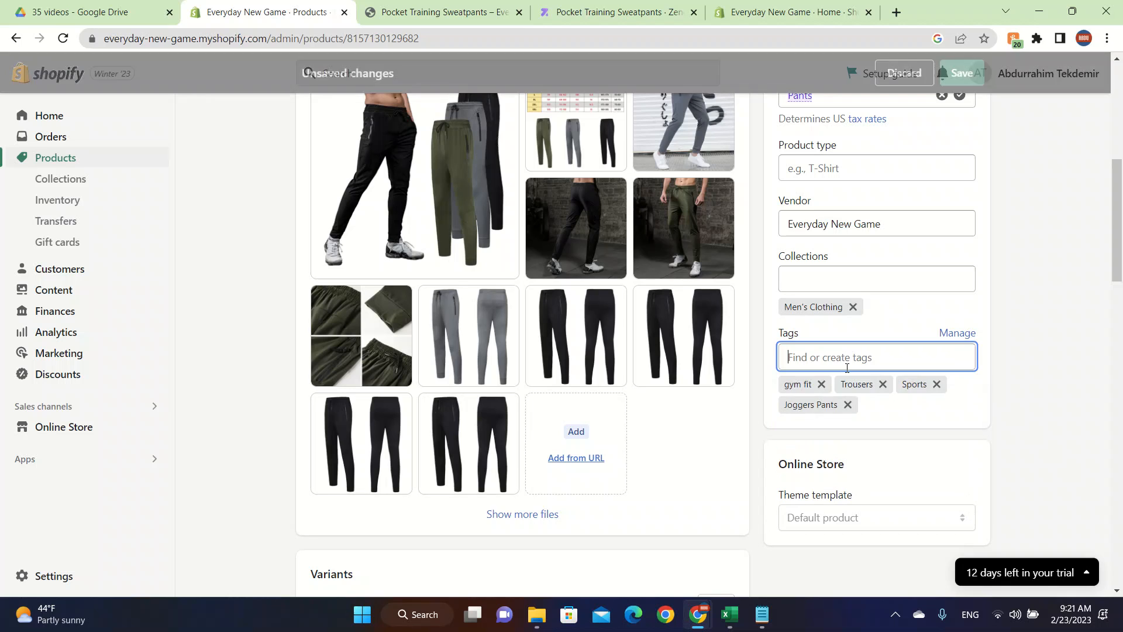
left_click(971, 62)
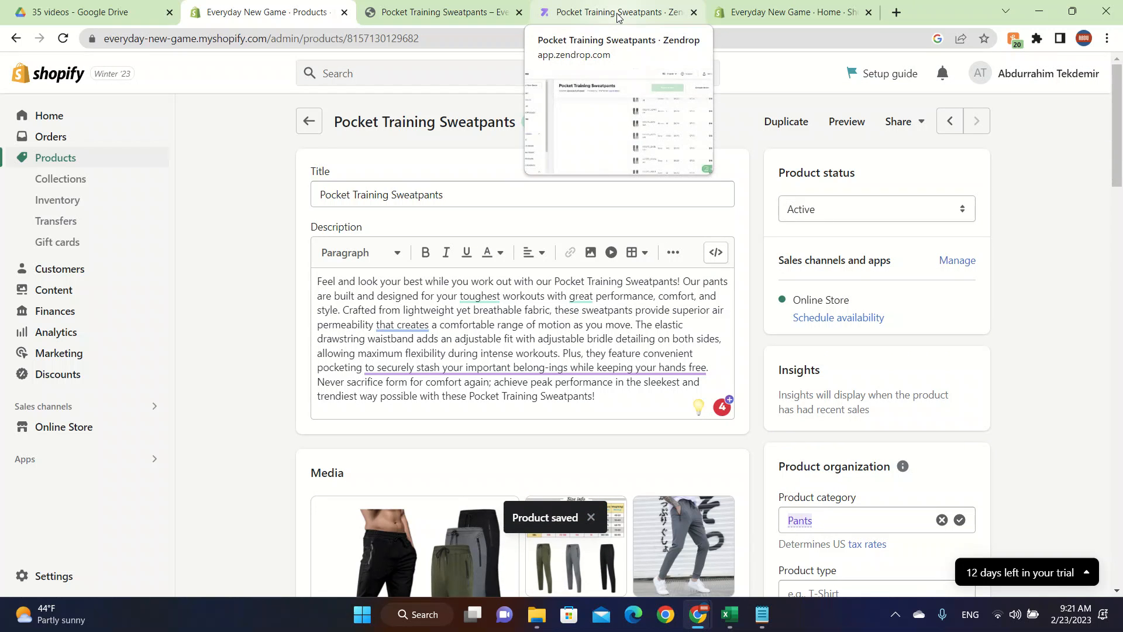
Delete the first media image of the sweatpants product, showing the model beside three pairs of pants
scroll(853, 318, "down", 5)
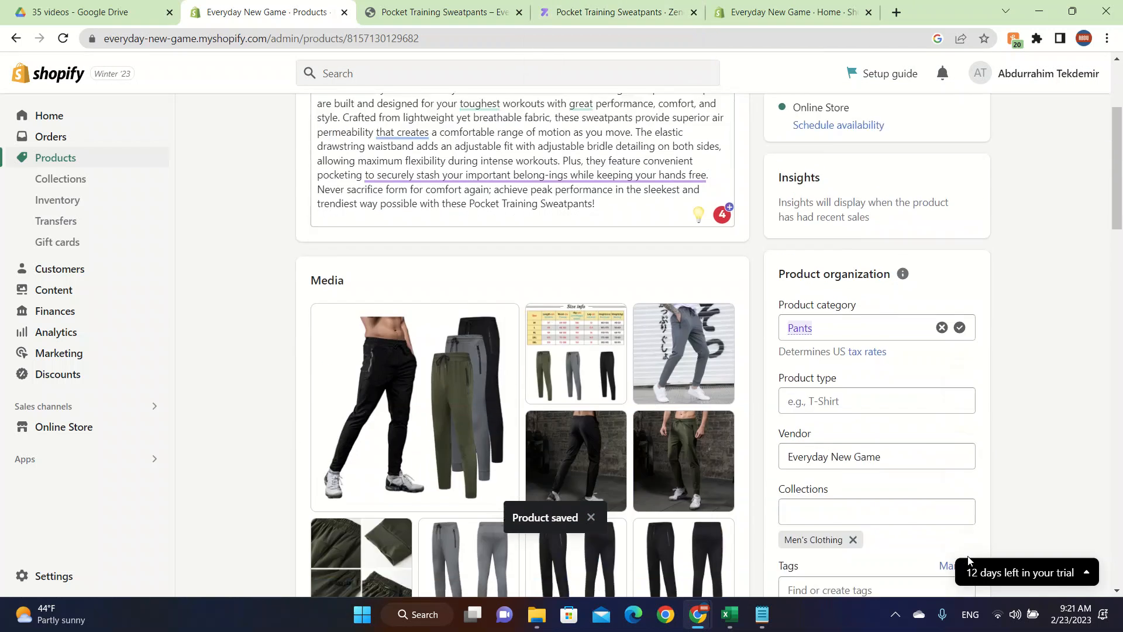
scroll(804, 530, "down", 12)
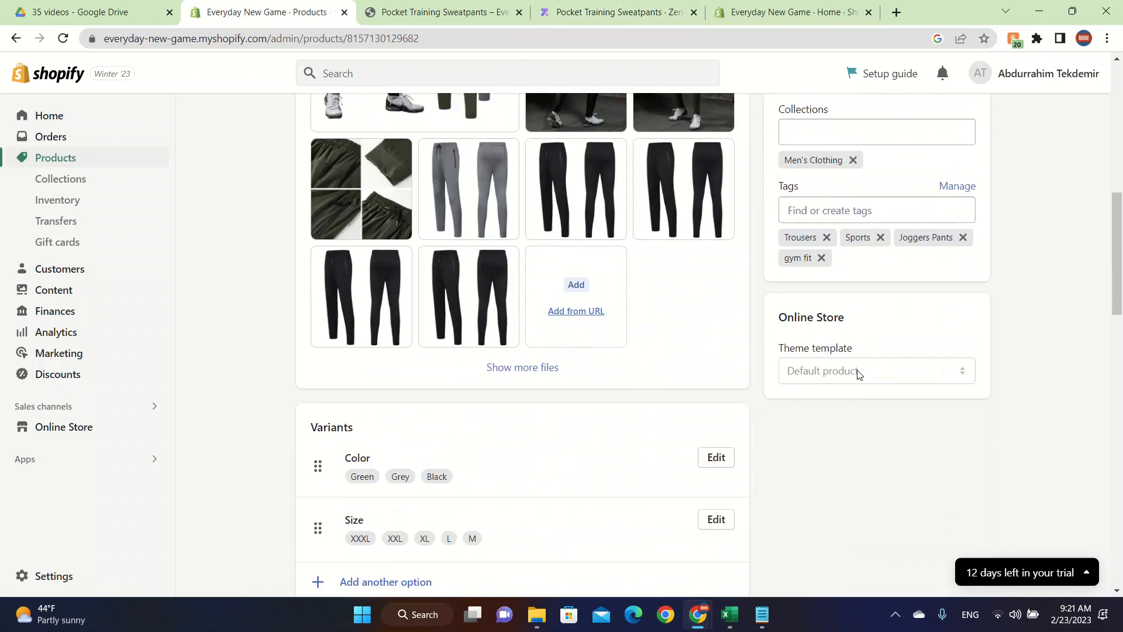
scroll(858, 377, "up", 17)
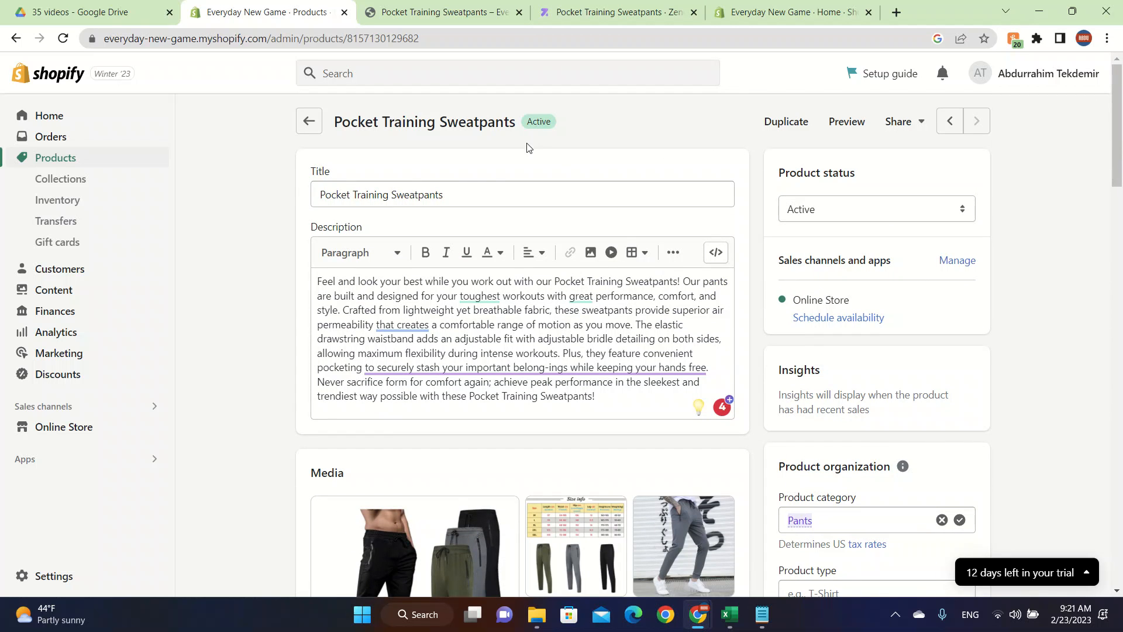
scroll(358, 304, "down", 3)
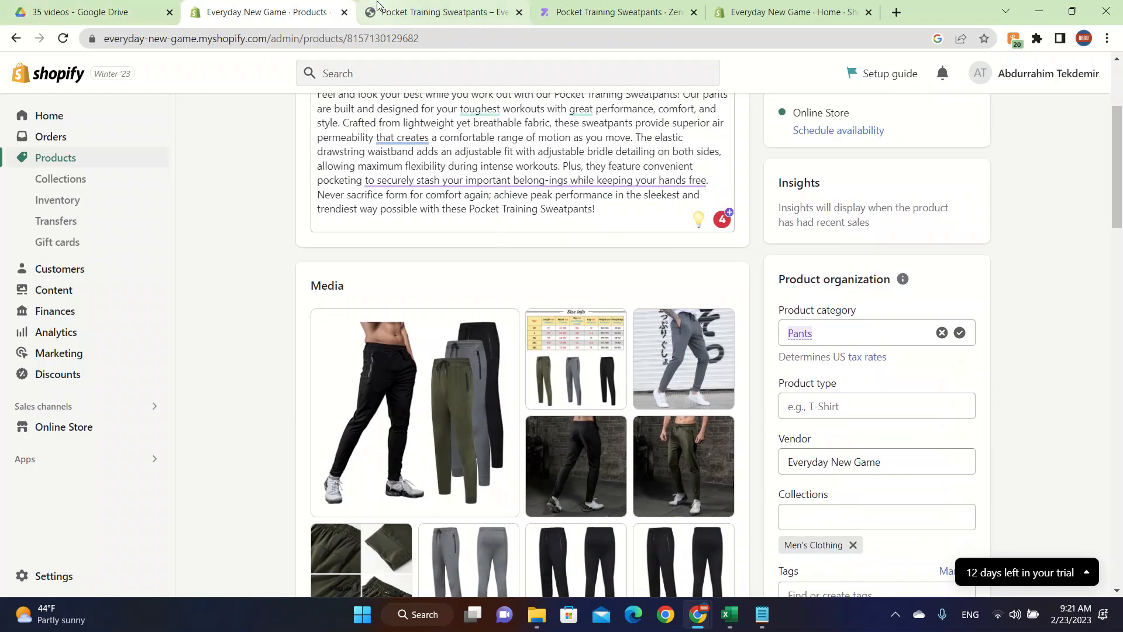
scroll(358, 304, "down", 1)
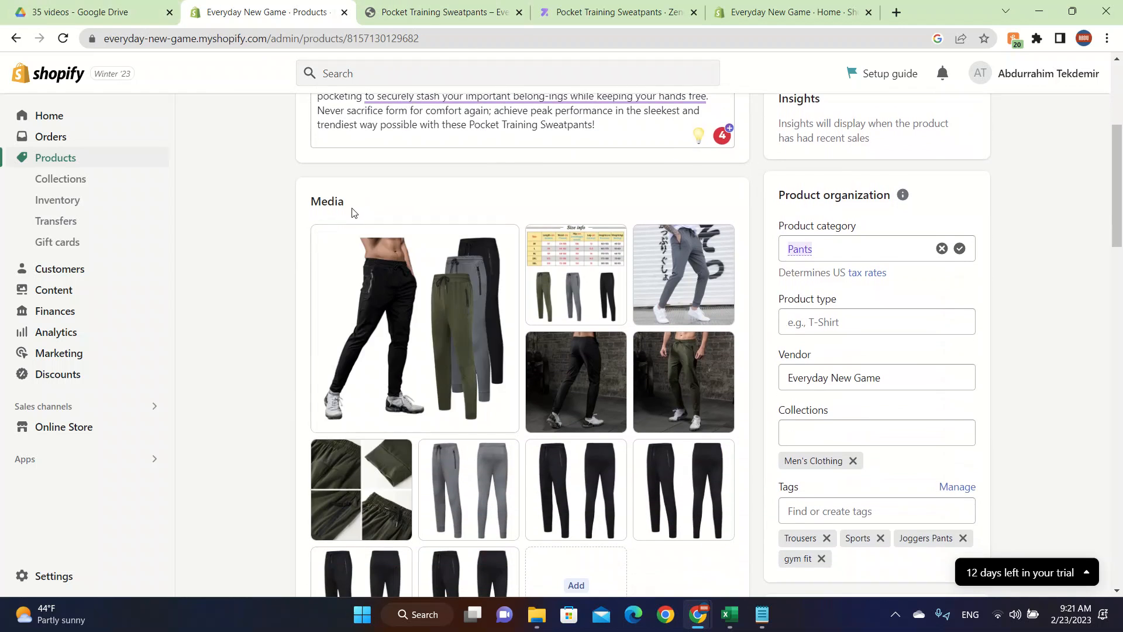
left_click(334, 237)
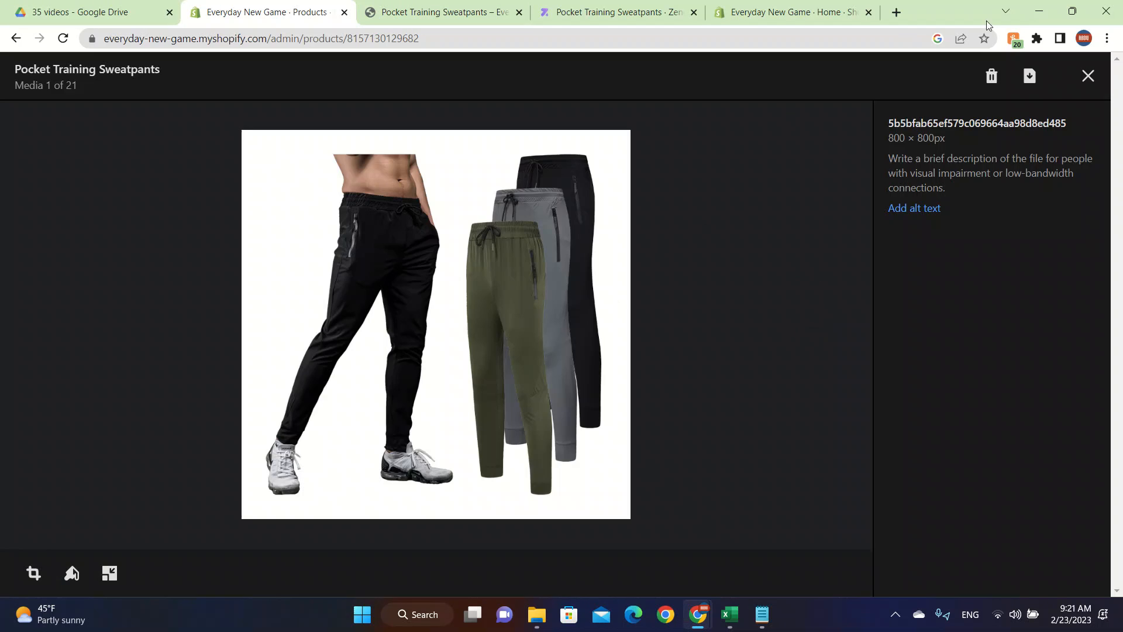
left_click(991, 76)
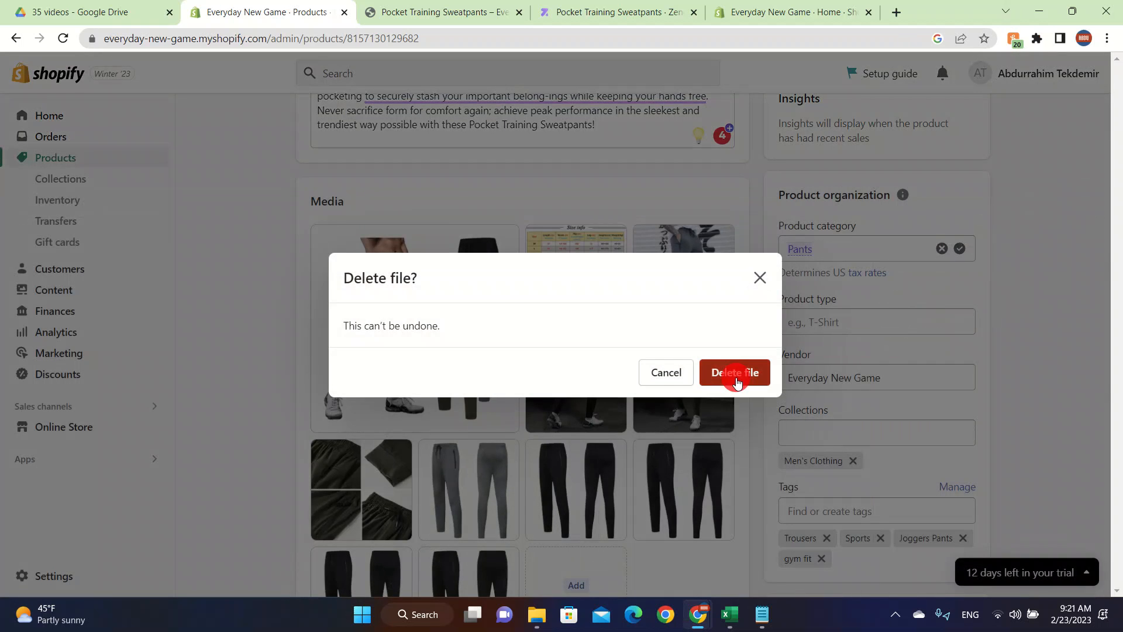
left_click(736, 381)
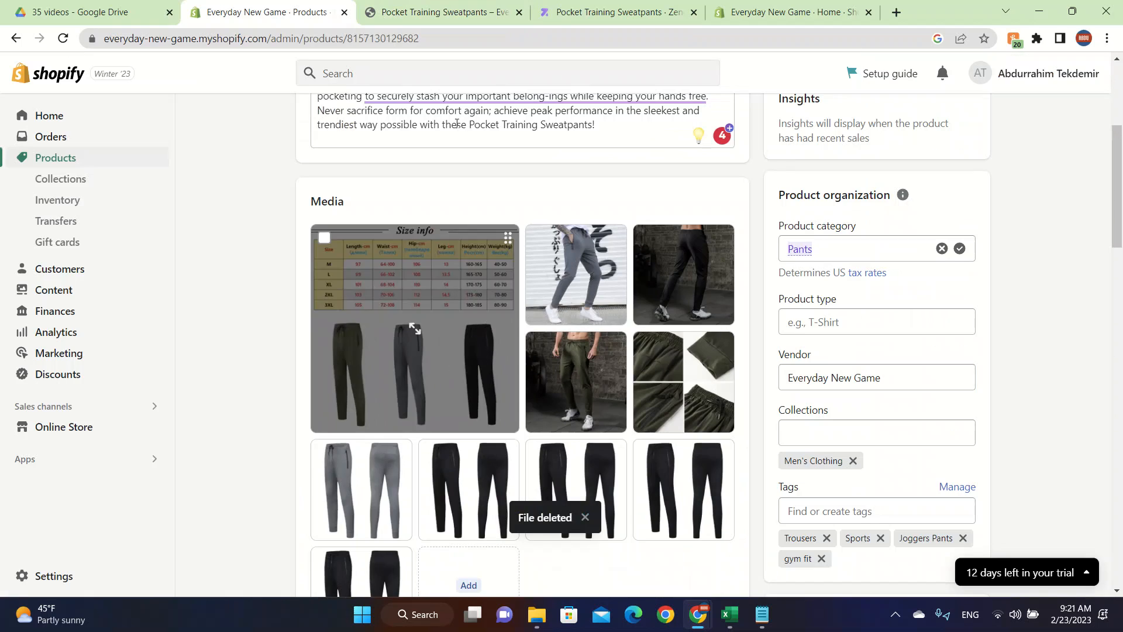
Switch to the storefront sweatpants page, try the XXL, XL, M and L sizes in Green and look through the page
left_click(396, 4)
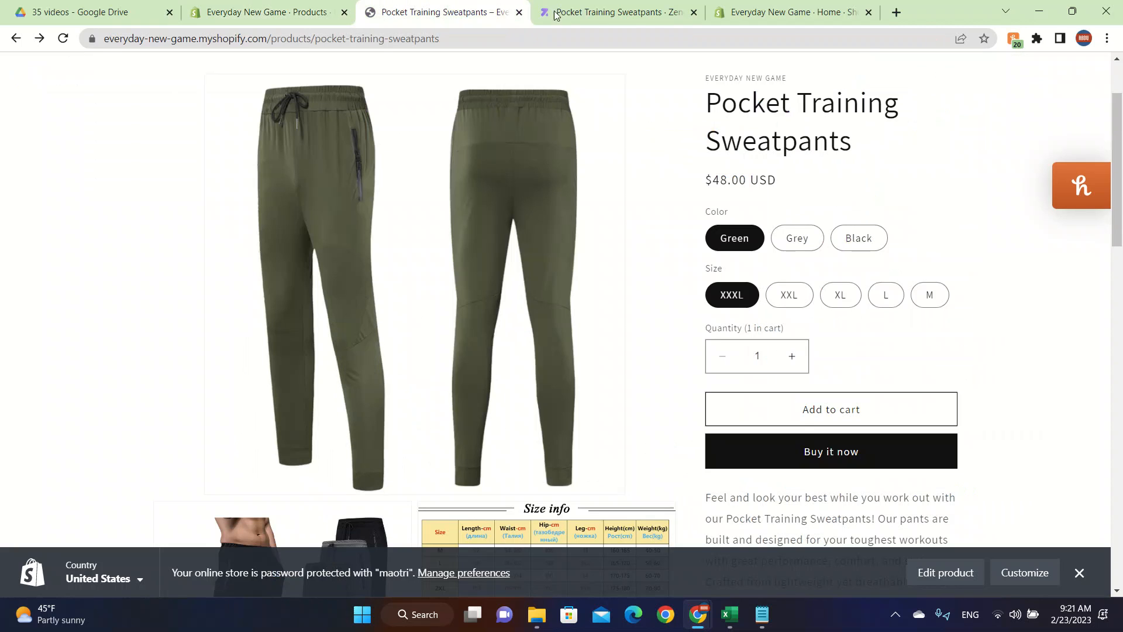
scroll(675, 263, "down", 2)
left_click(786, 300)
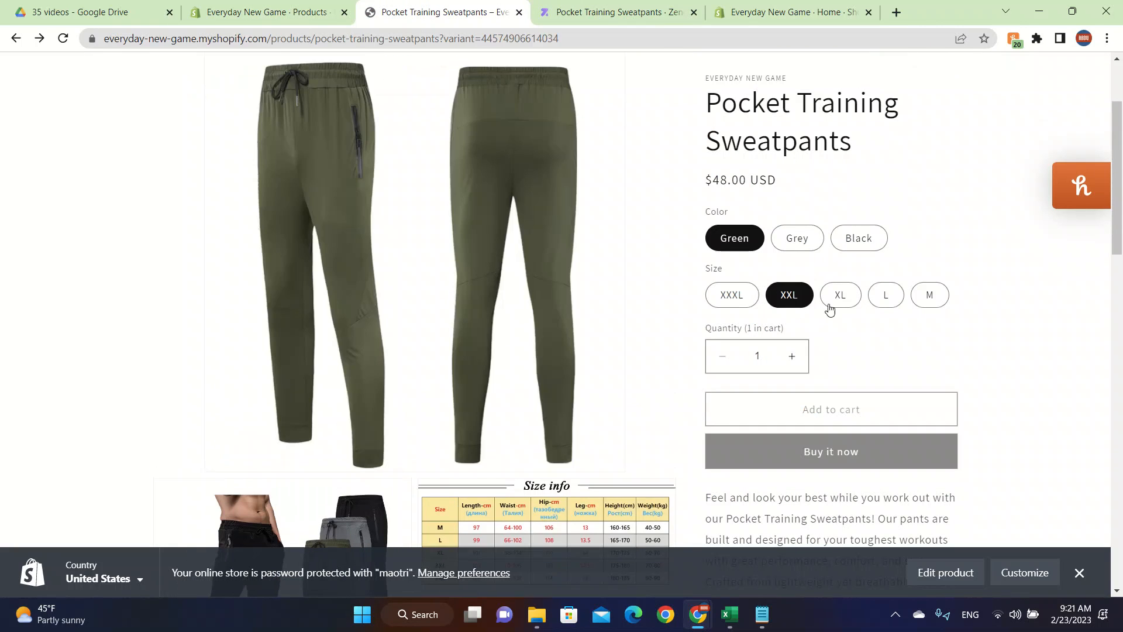
left_click(843, 294)
left_click(927, 294)
left_click(889, 294)
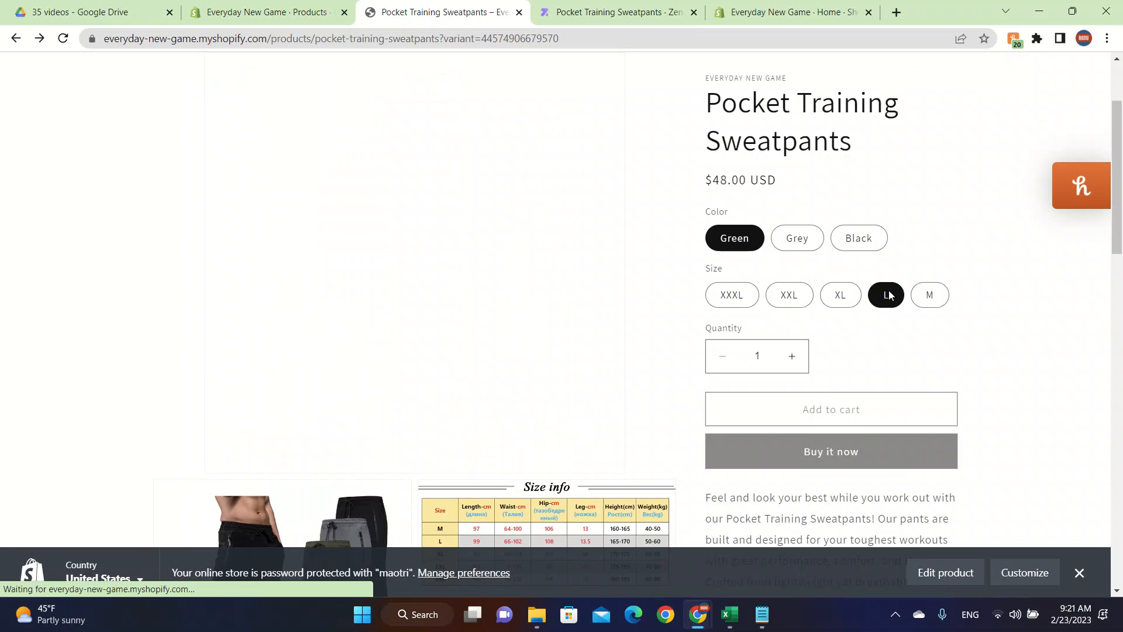
scroll(866, 333, "down", 5)
scroll(834, 369, "down", 8)
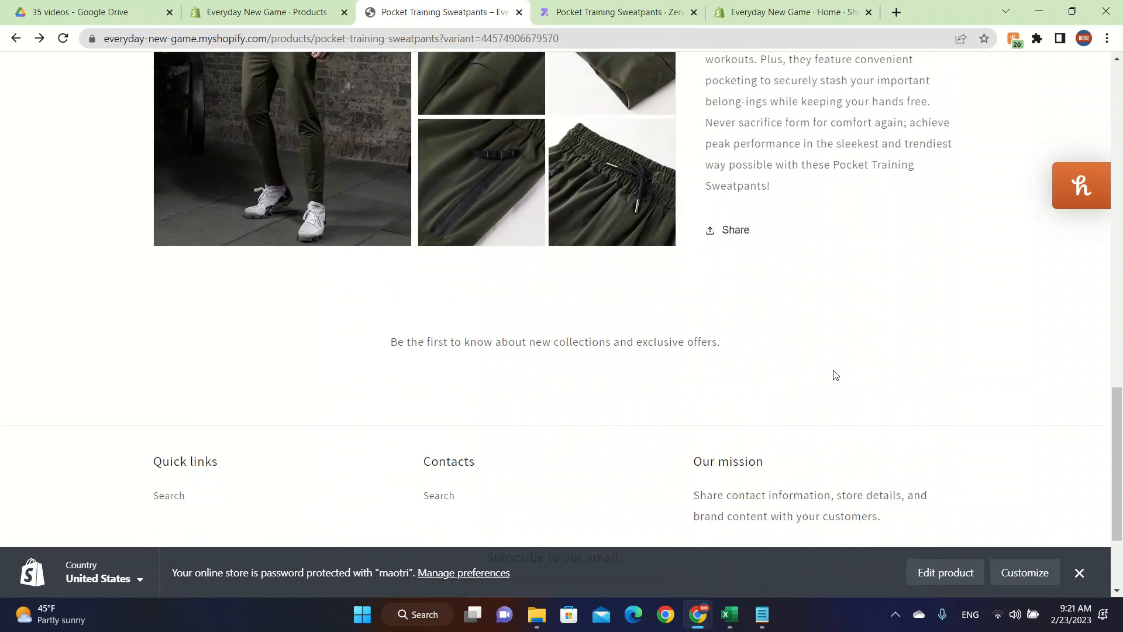
scroll(835, 374, "up", 15)
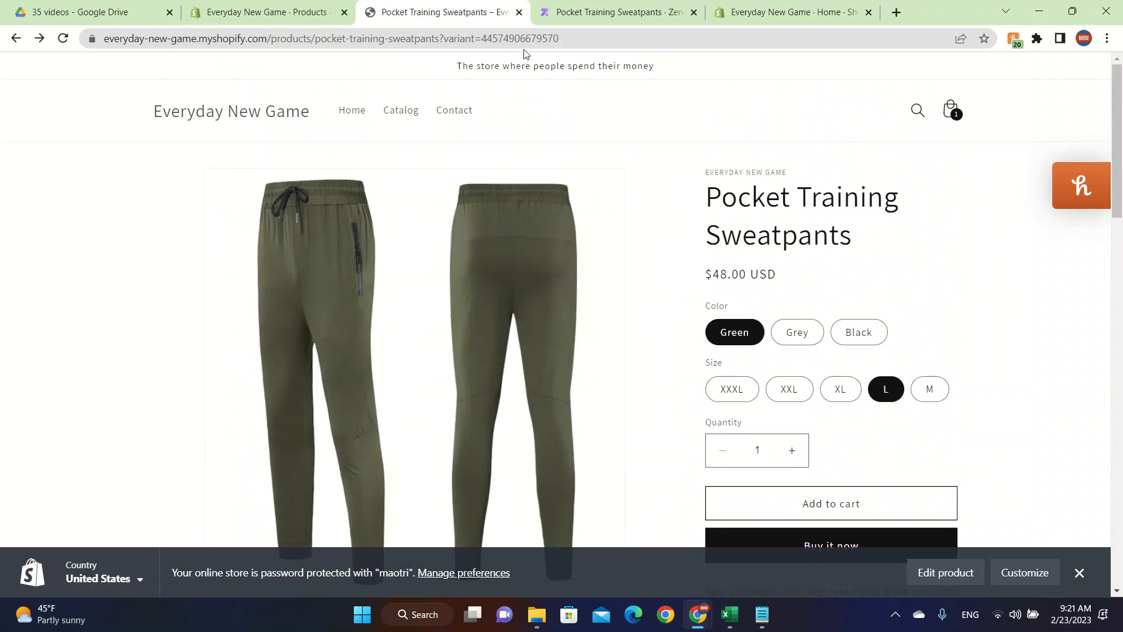